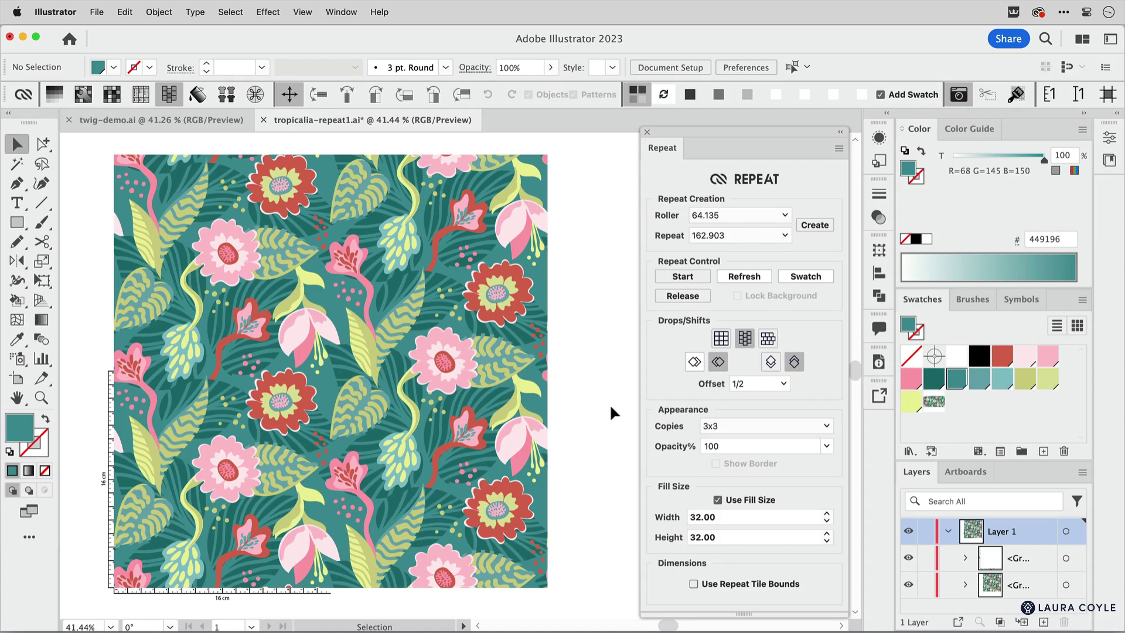
- Turn off Use Fill Size so the pattern collapses to its single tile, then select the tile
left_click(547, 401)
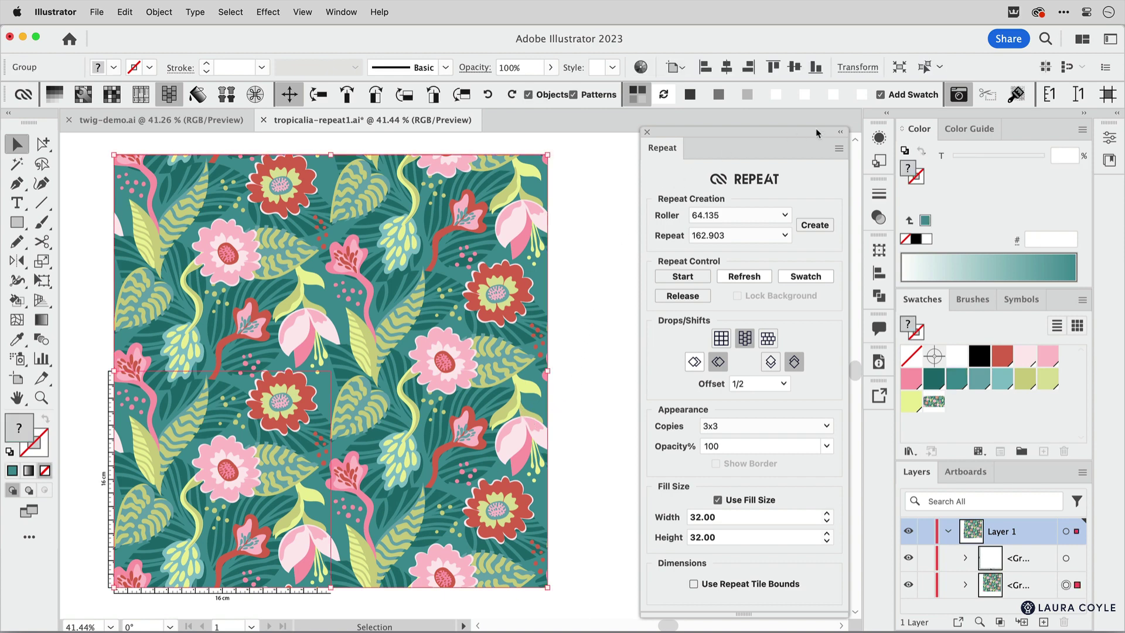
left_click(1053, 97)
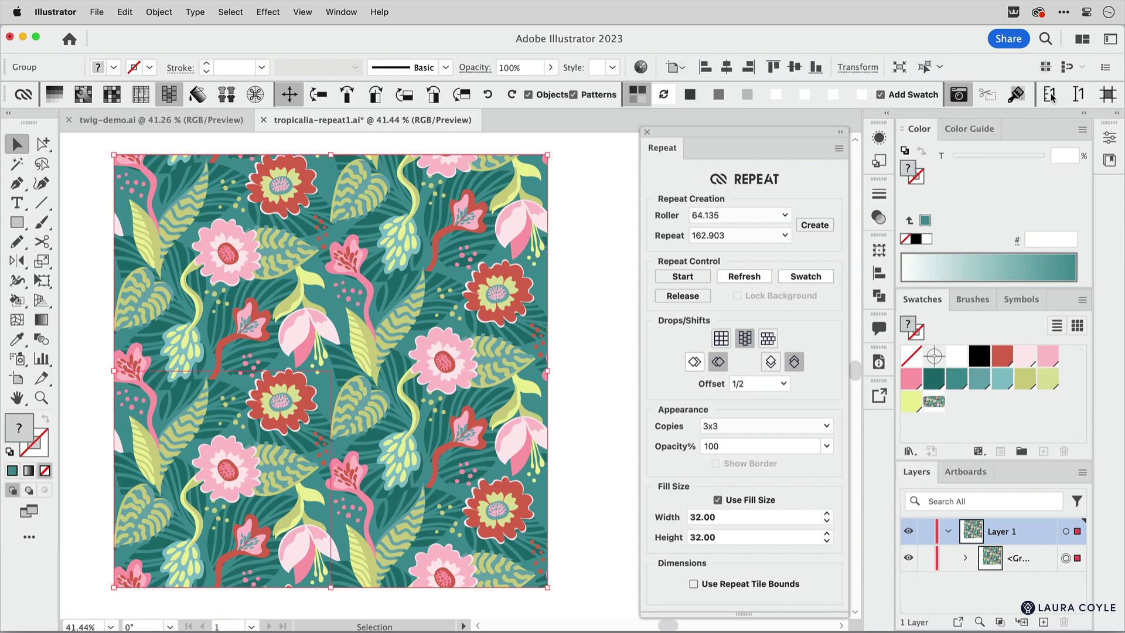
left_click(725, 503)
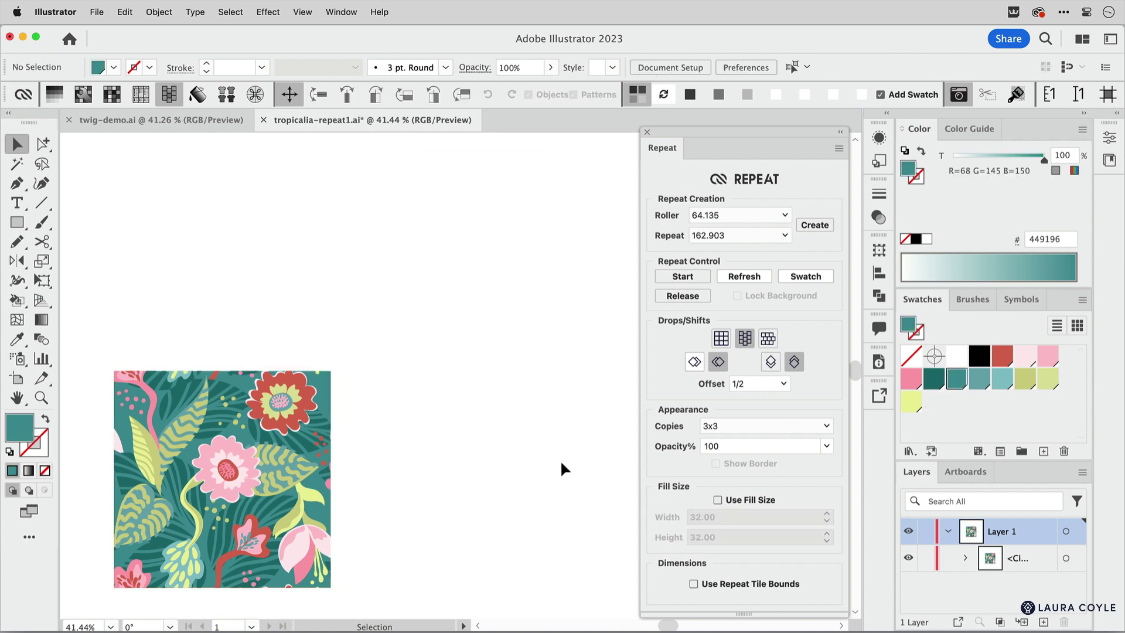
left_click_drag(408, 475, 528, 367)
left_click(434, 401)
- Start a live repeat with copies at 50% opacity, and shift and rotate the red flower about 14°
left_click(674, 279)
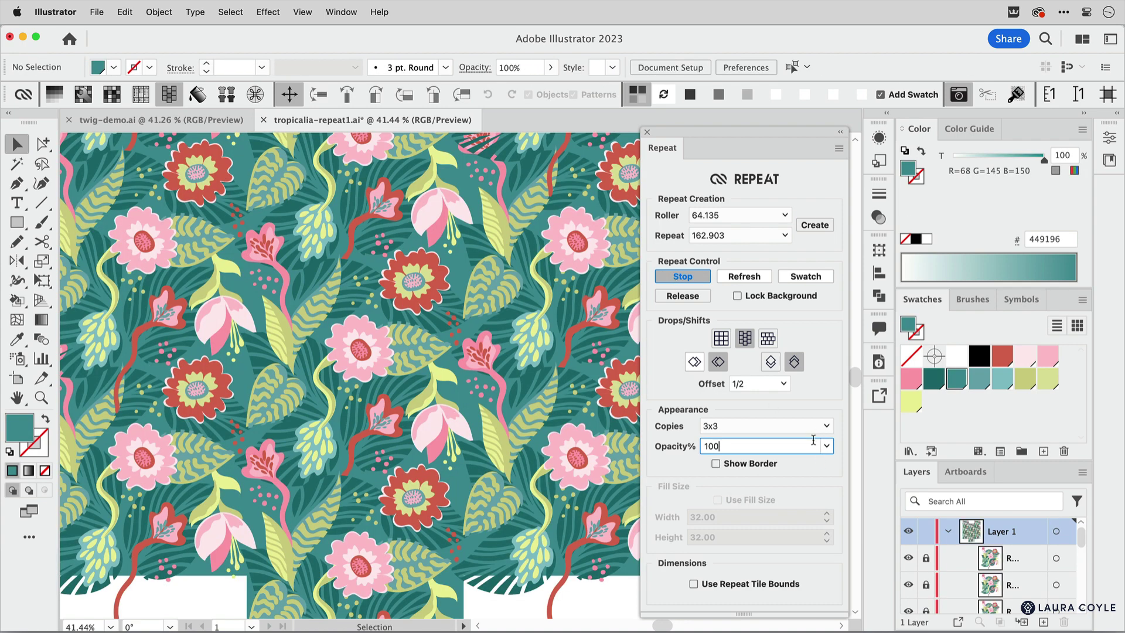
left_click(826, 446)
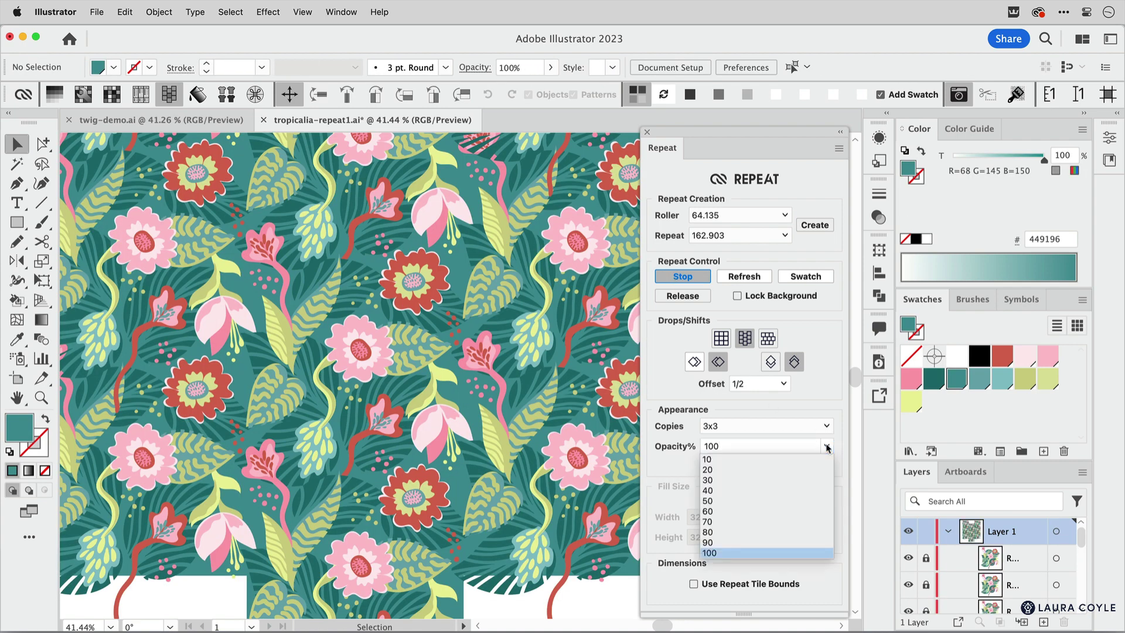
left_click(765, 502)
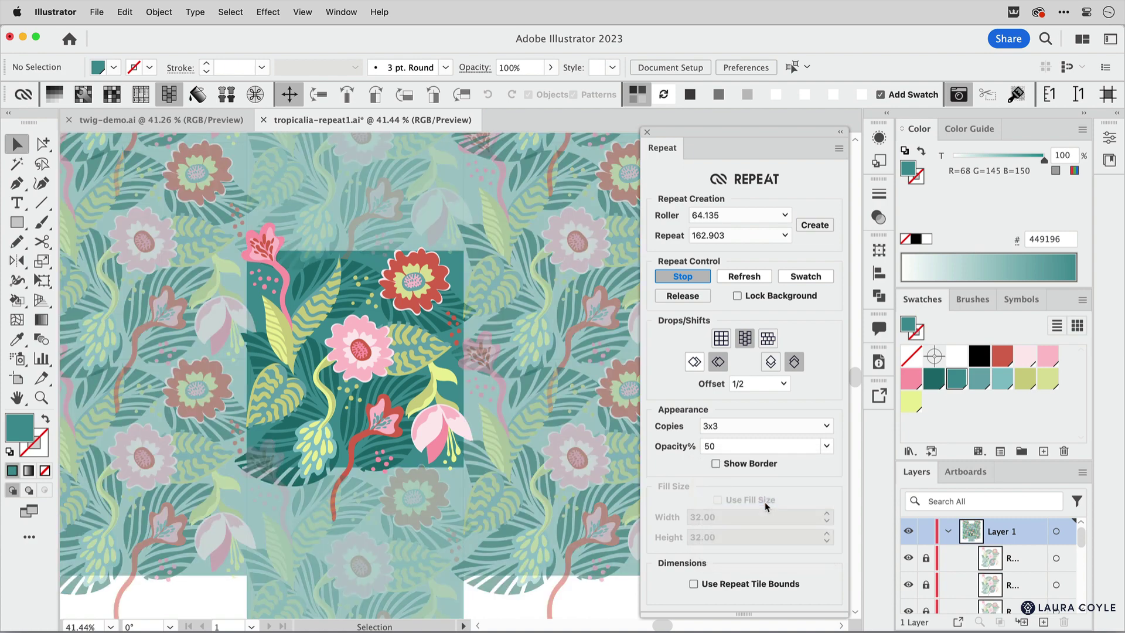
left_click(413, 284)
left_click_drag(413, 284, 423, 283)
left_click_drag(469, 232, 469, 205)
left_click_drag(426, 276, 395, 312)
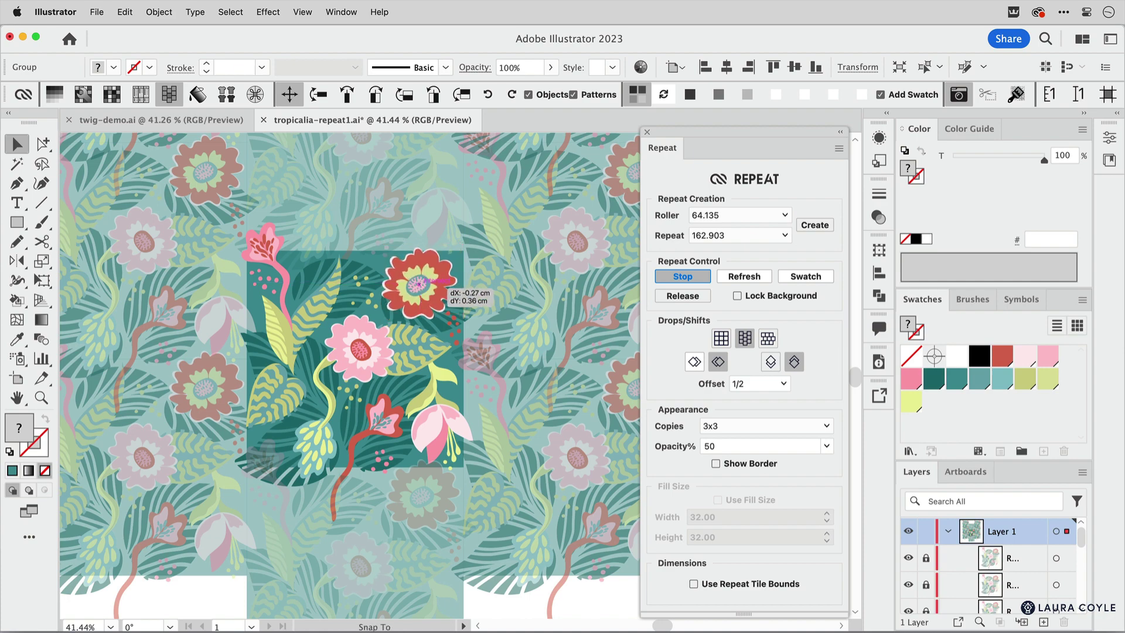
left_click(527, 287)
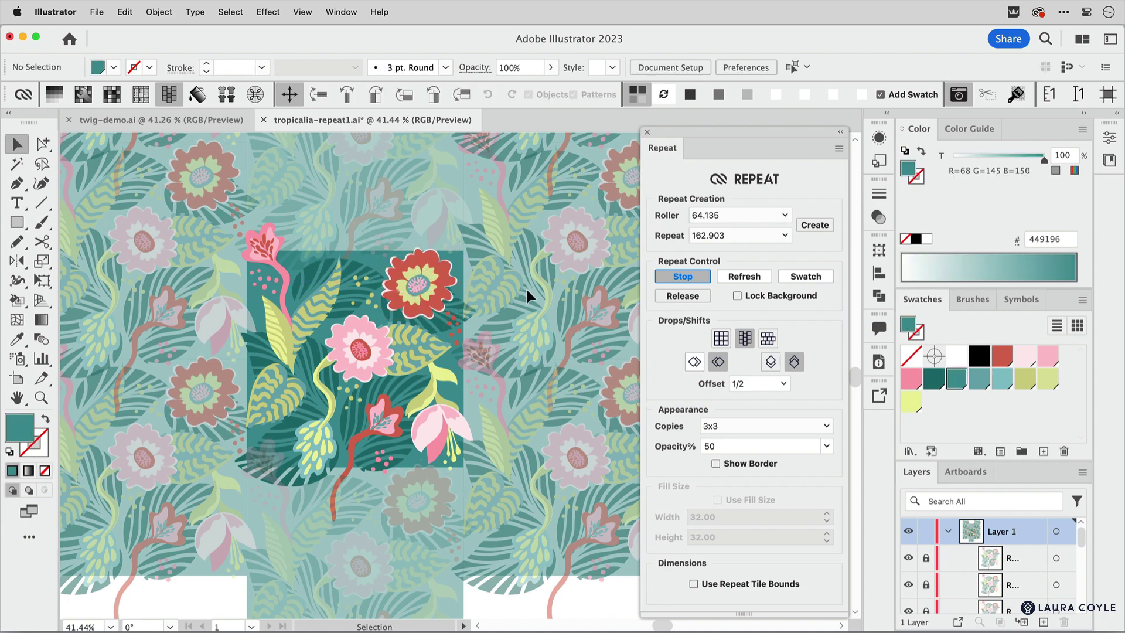
- Restore copies to 100% opacity, turn on Lock Background and Show Border, and zoom in on the tile
left_click(826, 446)
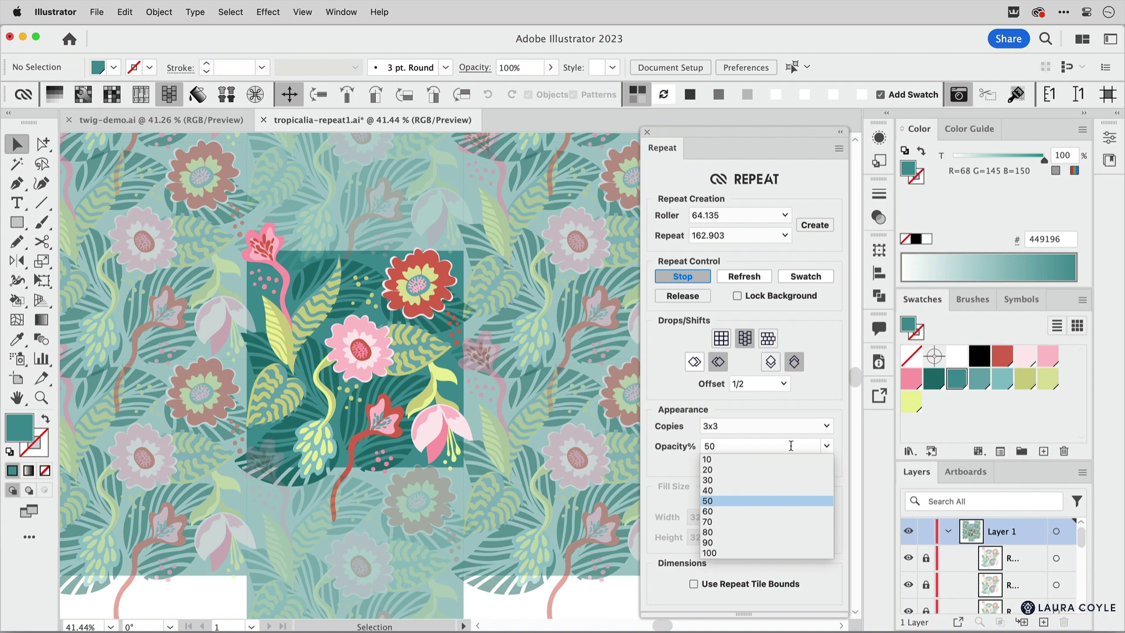
left_click(716, 552)
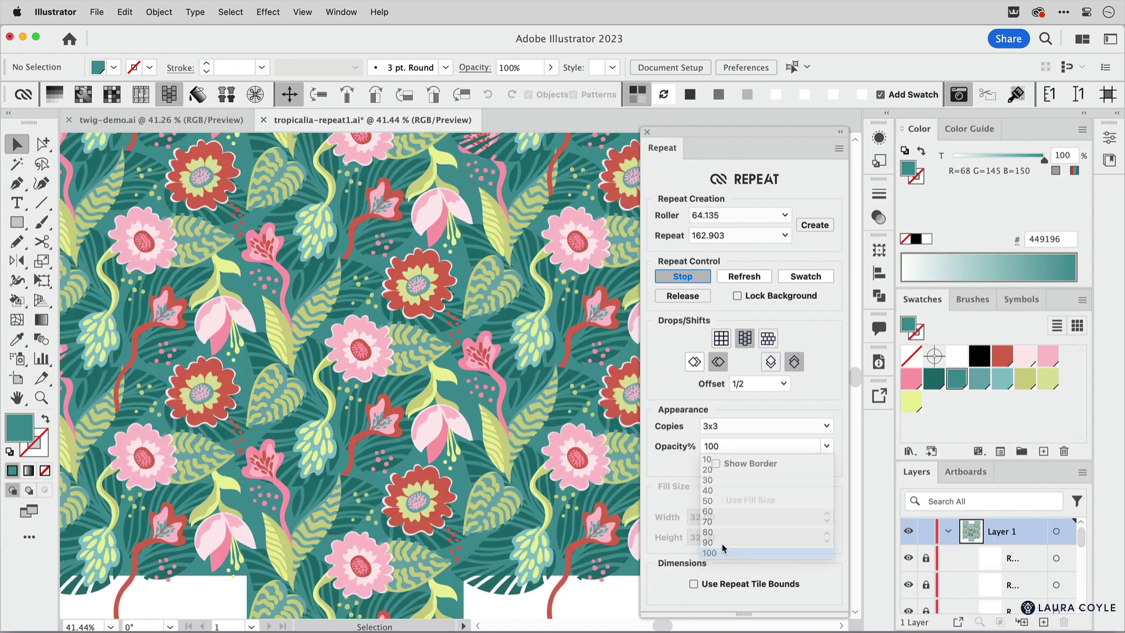
left_click(738, 296)
left_click(716, 463)
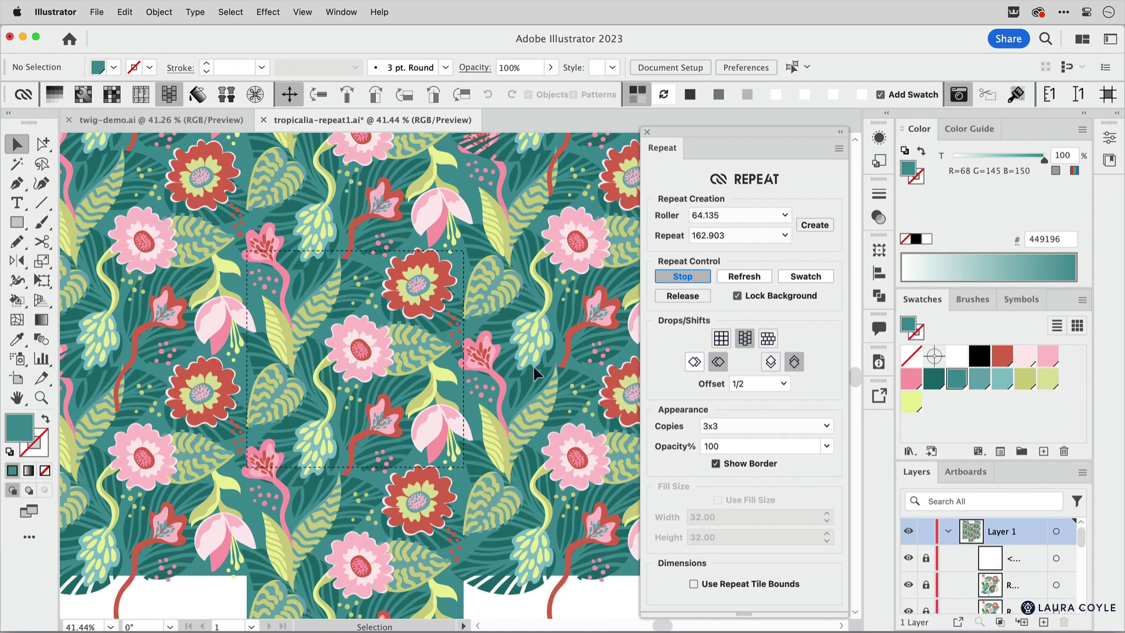
scroll(535, 375, "up", 5)
left_click_drag(528, 326, 554, 373)
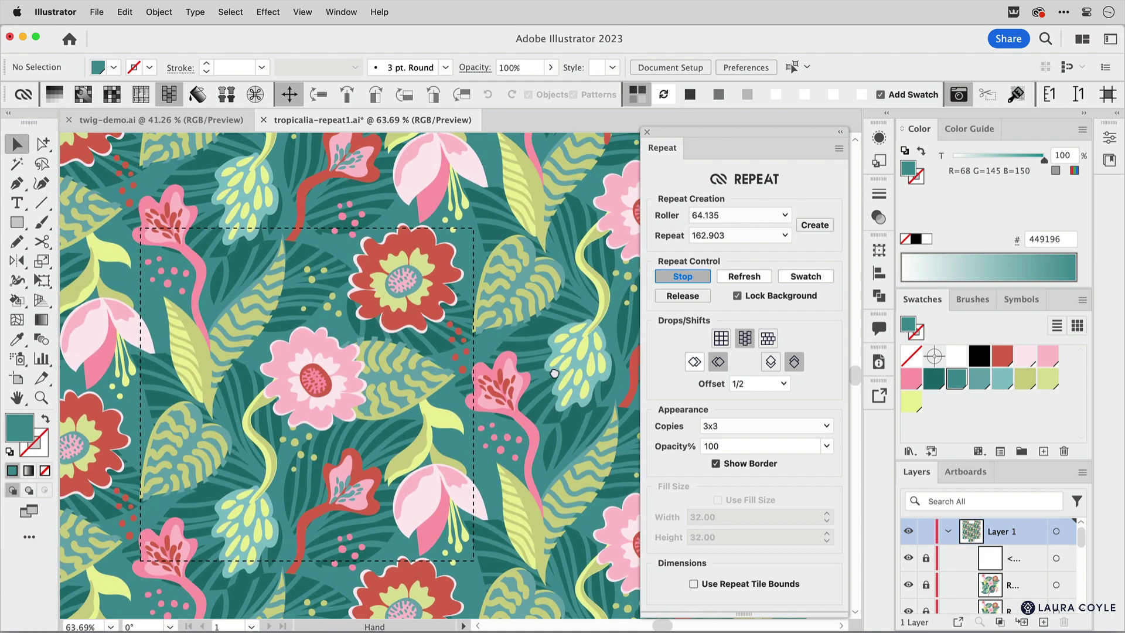
- Rotate the pink flower-and-leaf group 180° so the flower sits on the left
left_click(432, 299)
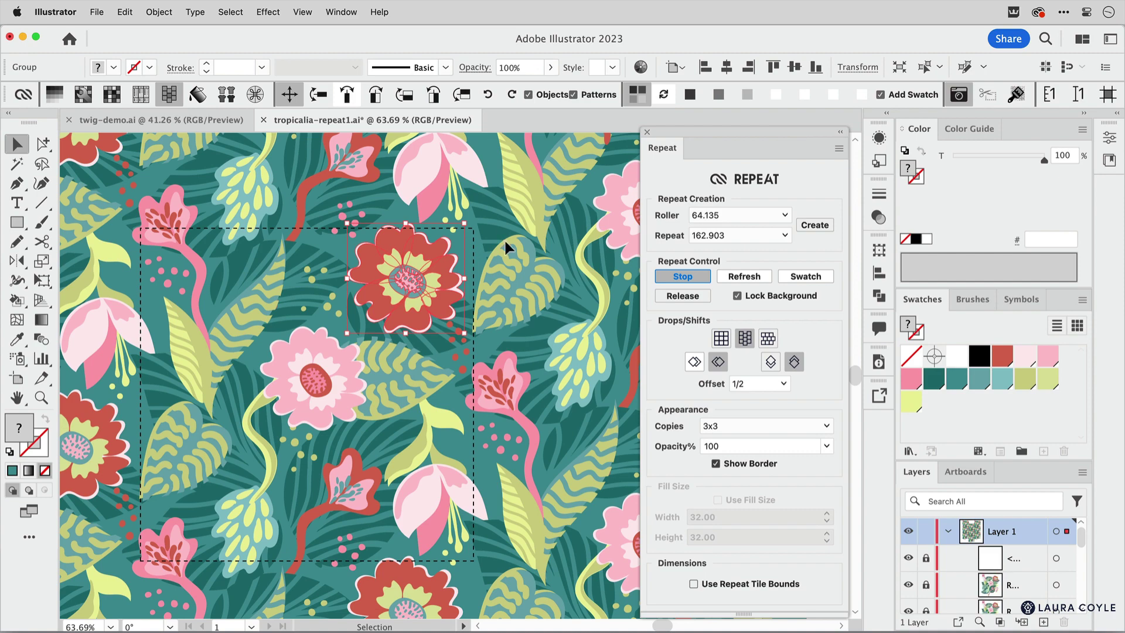
key("super+space")
left_click(535, 266, "alt+super")
left_click(445, 351)
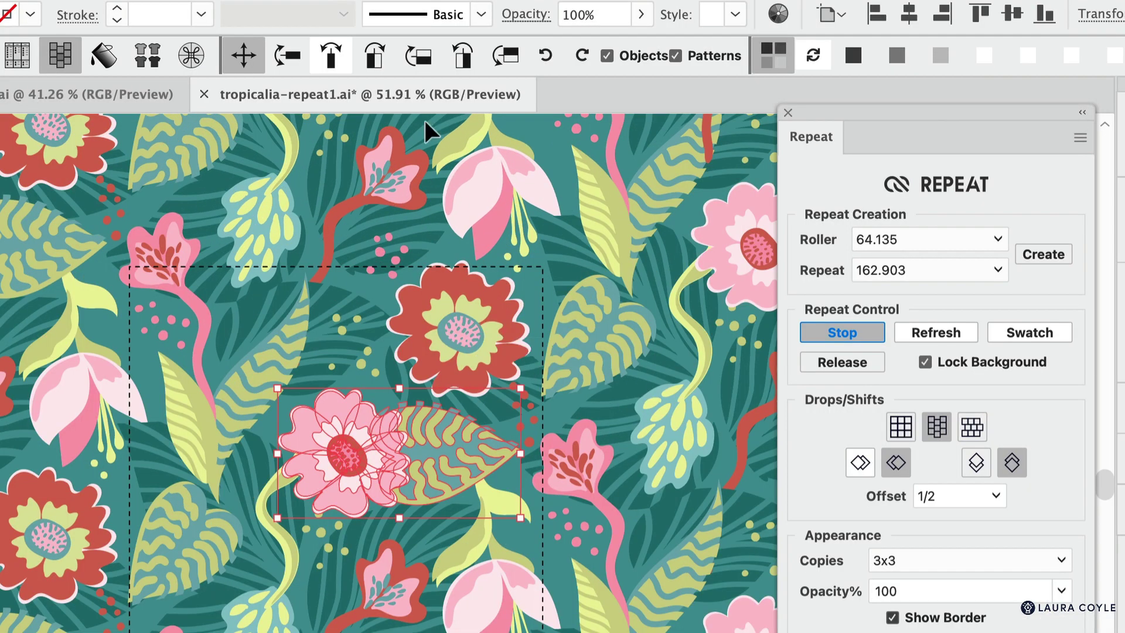
left_click(546, 58)
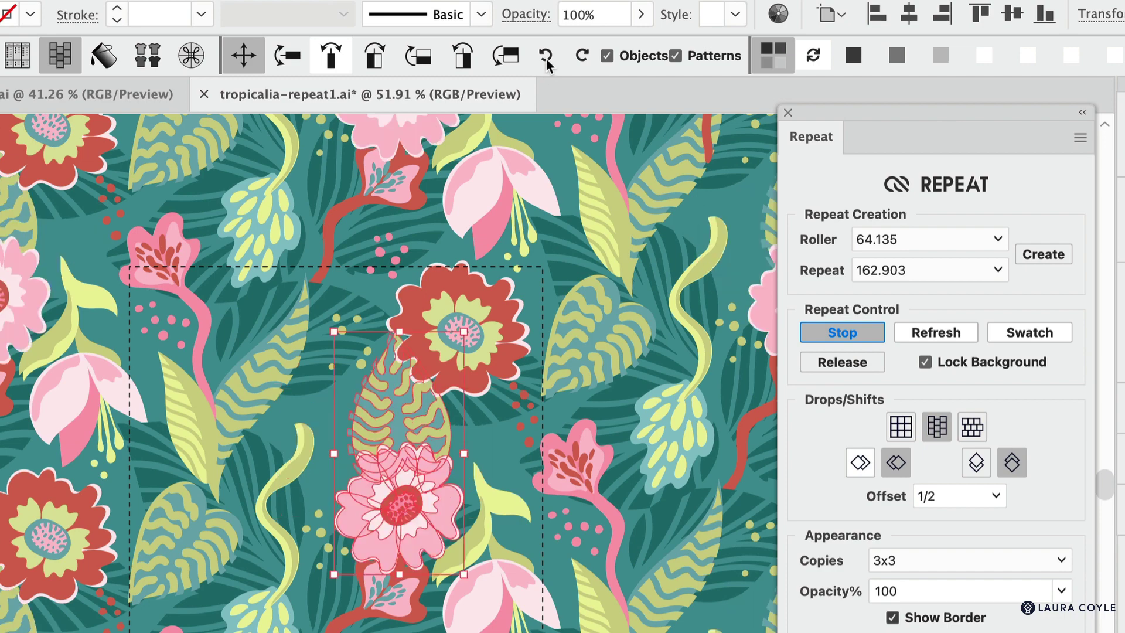
left_click(546, 61)
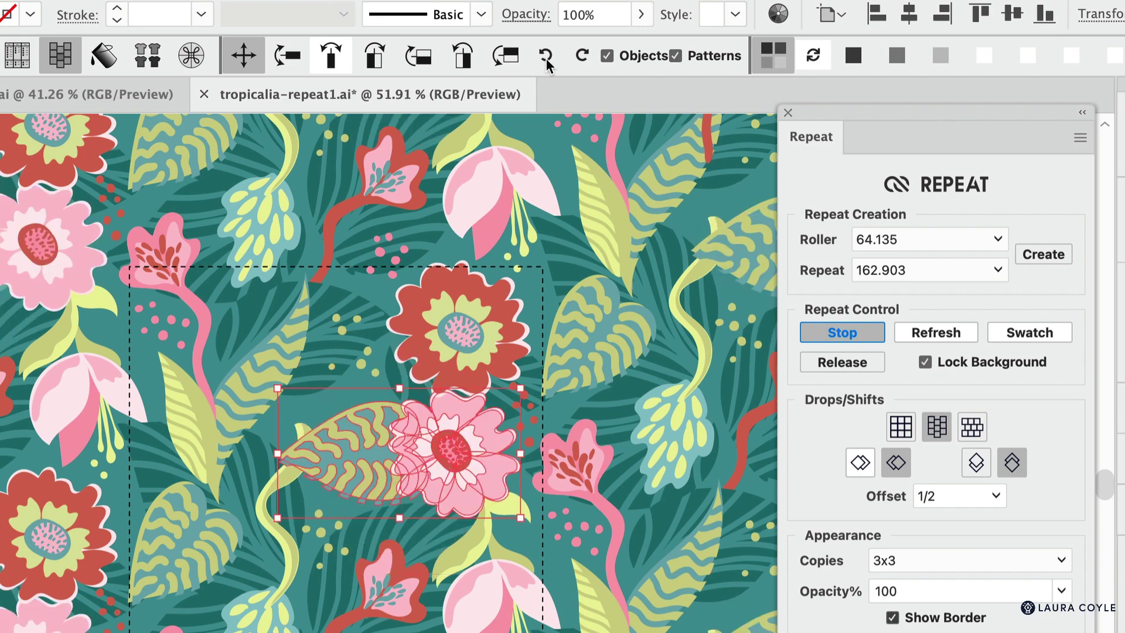
left_click(585, 58)
left_click(586, 58)
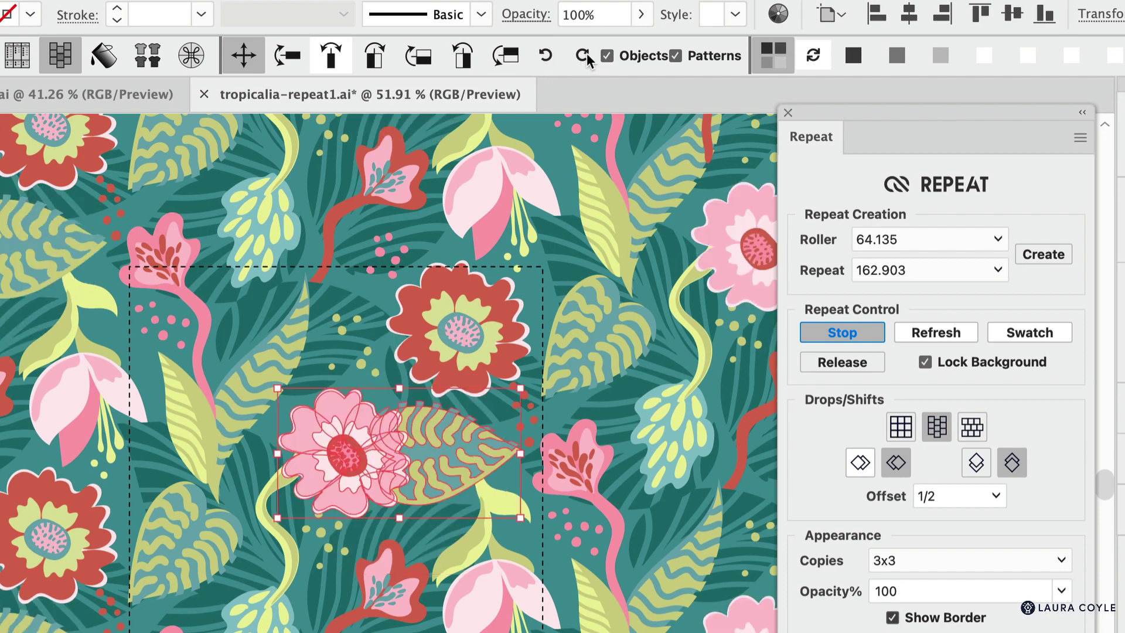
- Deselect the group, zoom out and stop the live repeat preview
left_click(642, 464)
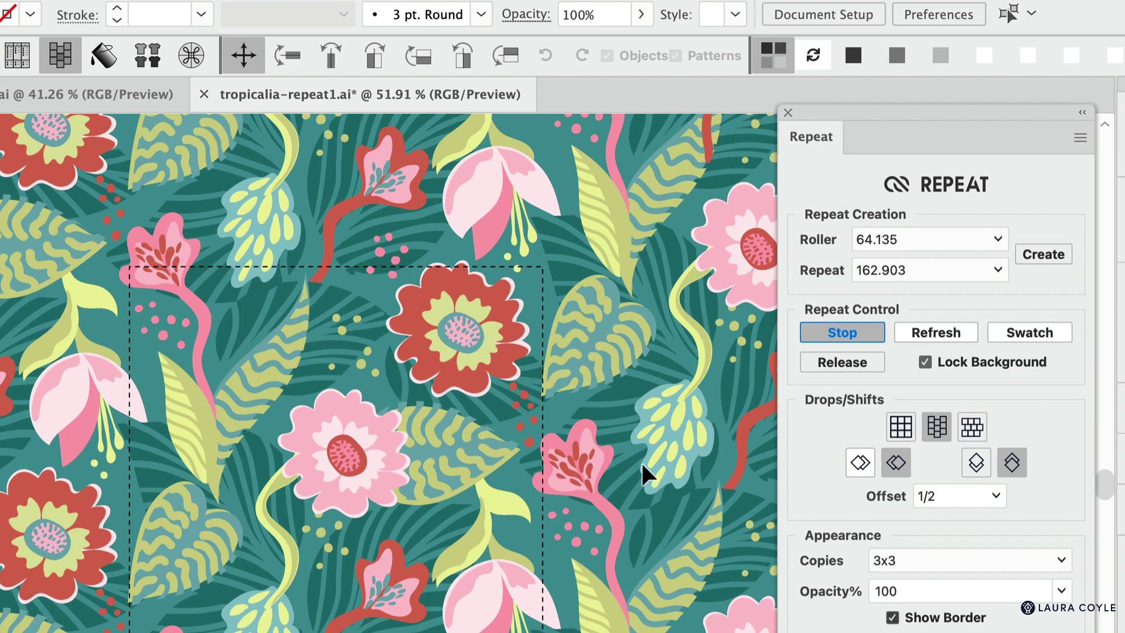
scroll(647, 426, "down", 3)
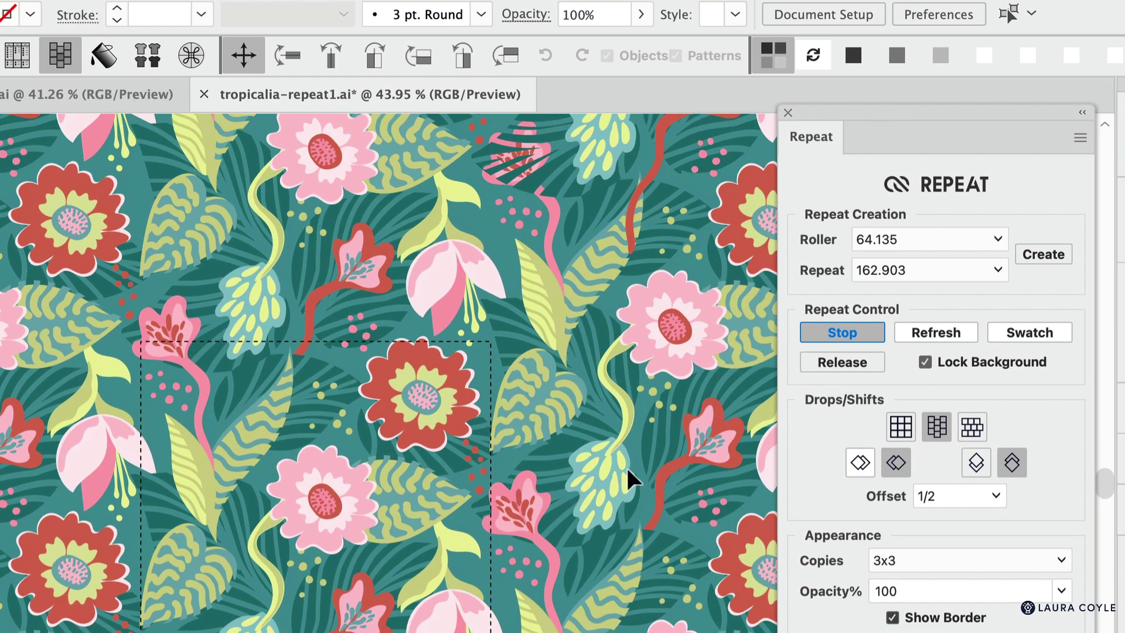
left_click(819, 333)
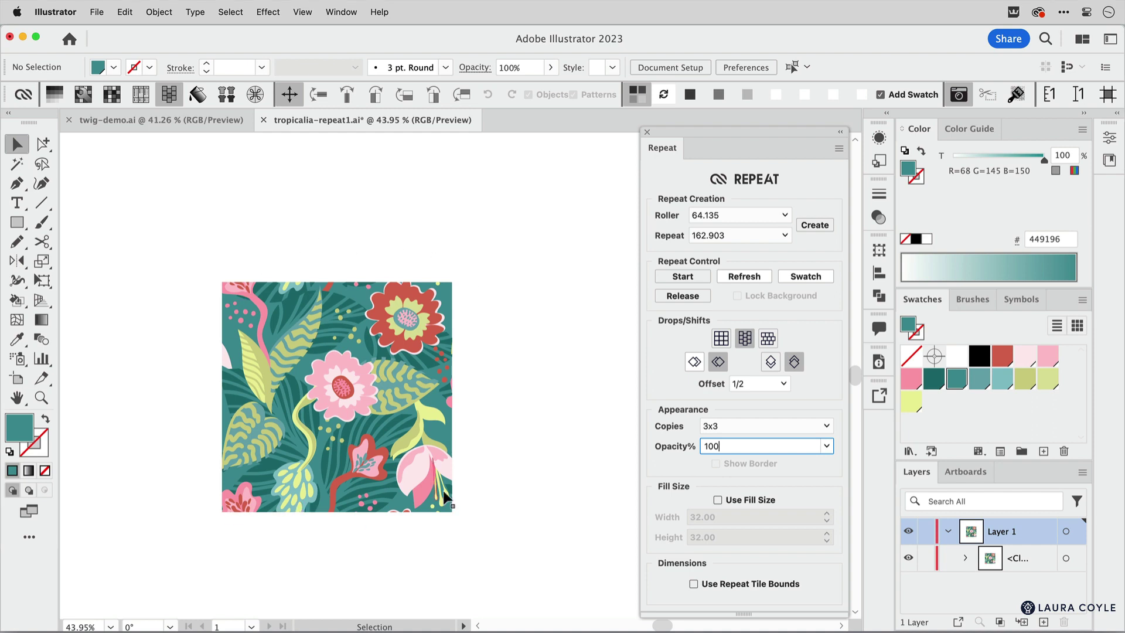
- Restart the live repeat on the tile and nudge a flower group slightly right
left_click(445, 378)
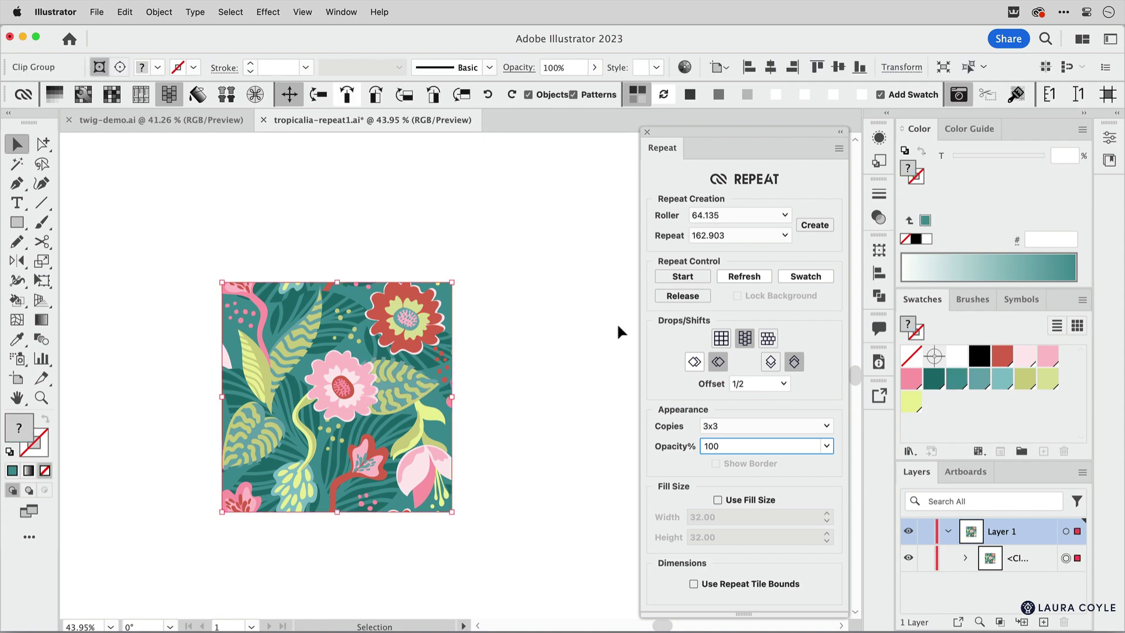
left_click(671, 280)
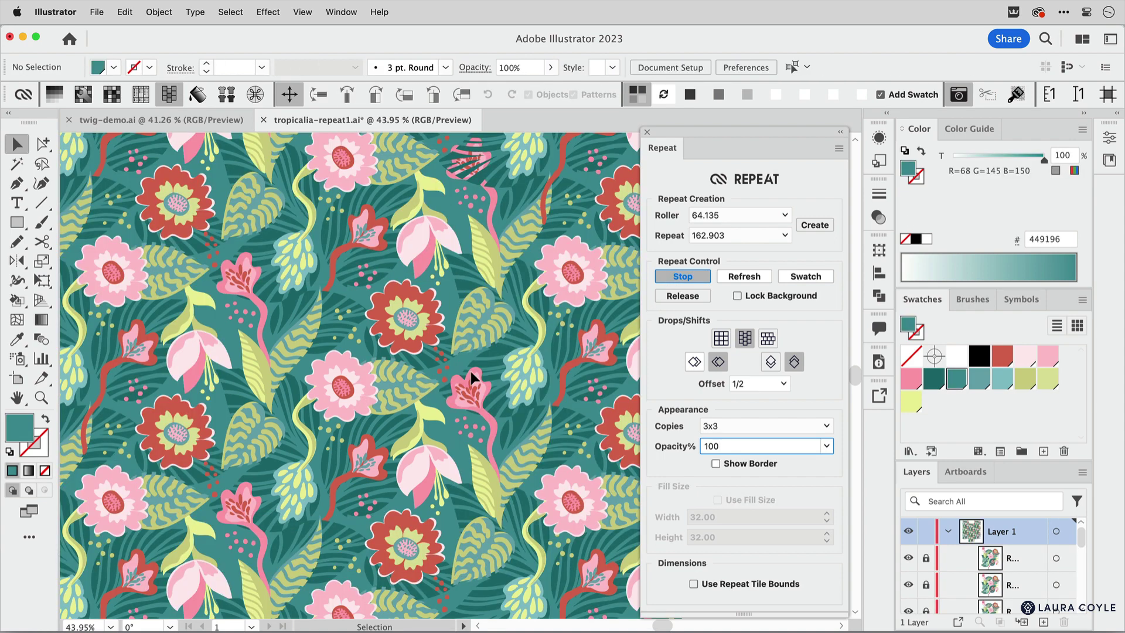
mouse_move(369, 397)
left_mouse_down()
mouse_move(417, 395)
mouse_move(374, 401)
left_mouse_up()
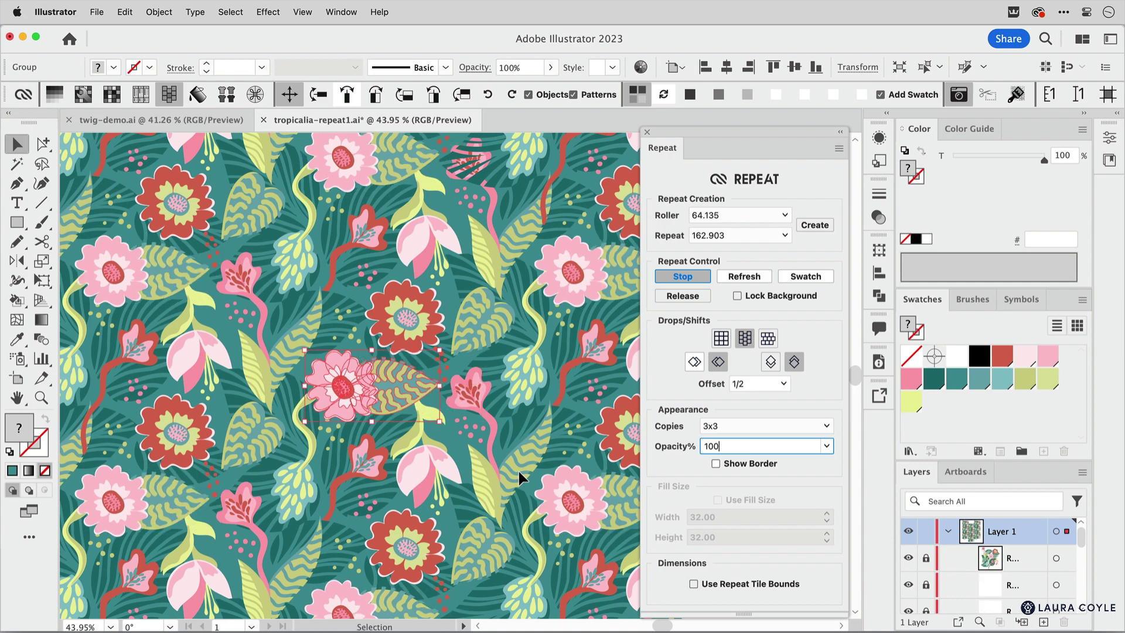
left_click(492, 388)
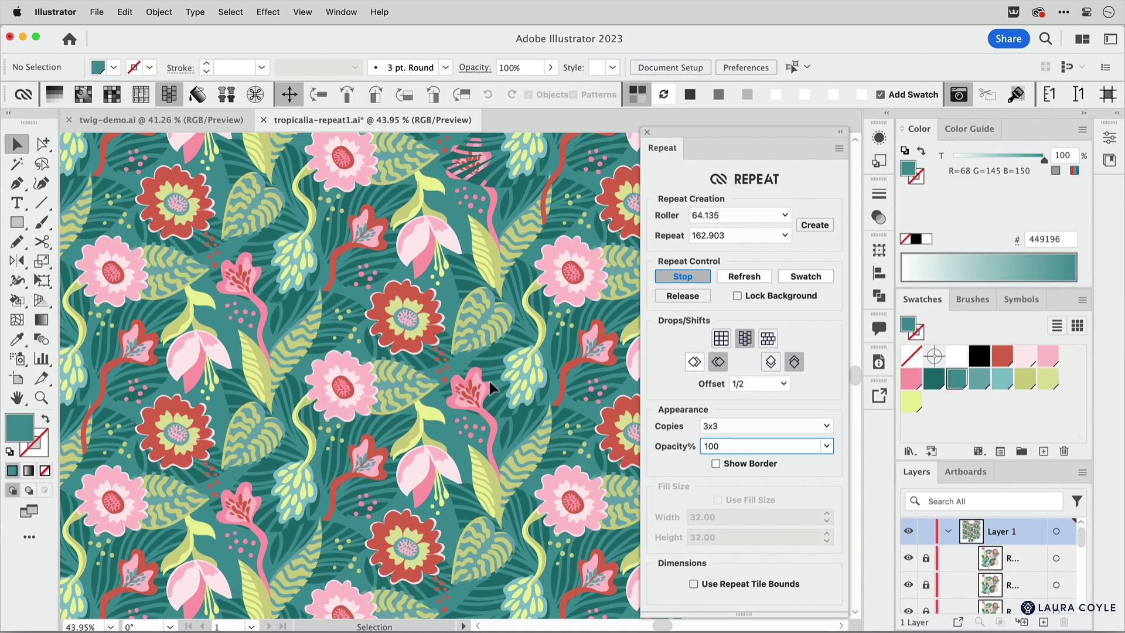
left_click(357, 395)
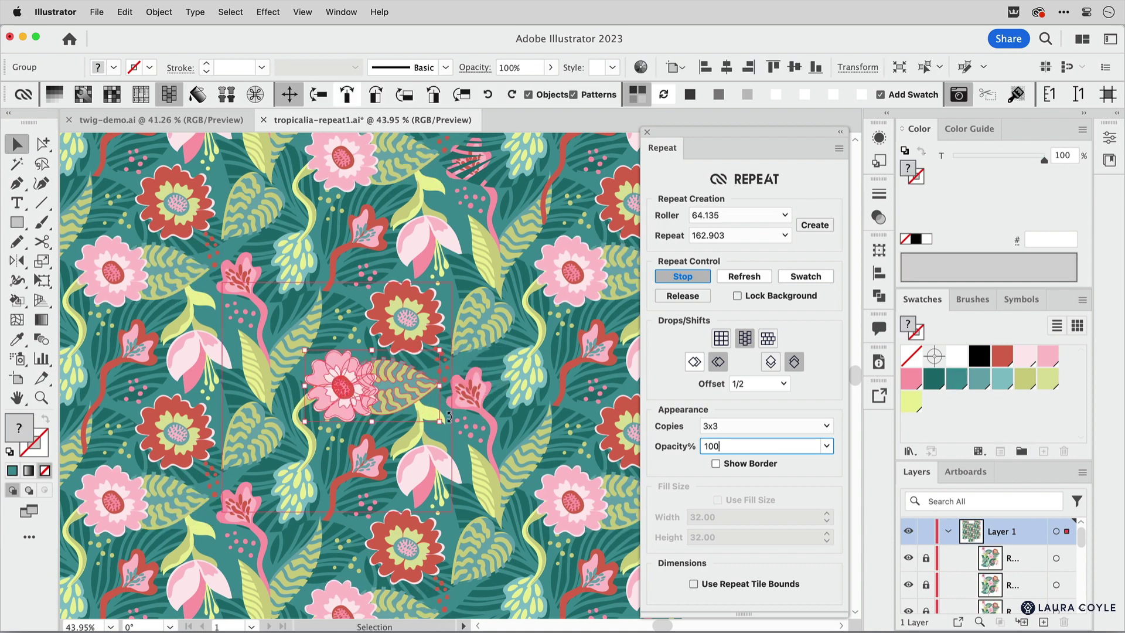
left_click(451, 417)
- Enter the pink bud's nested stamen group and move the yellow stamens slightly left and down
scroll(448, 474, "up", 5)
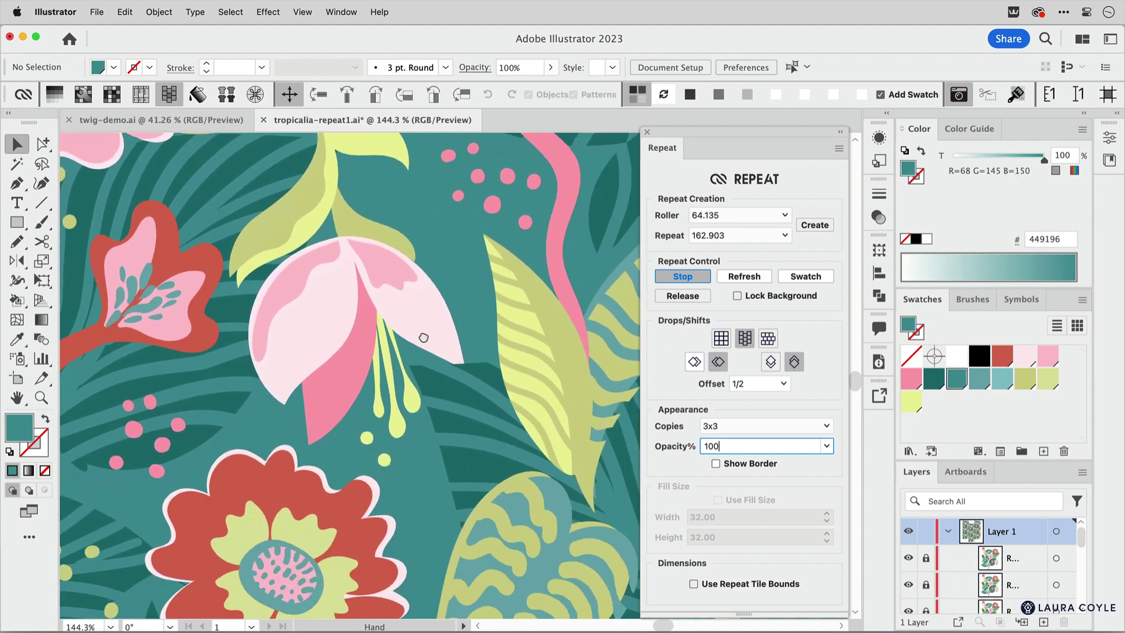
left_click_drag(424, 337, 437, 332)
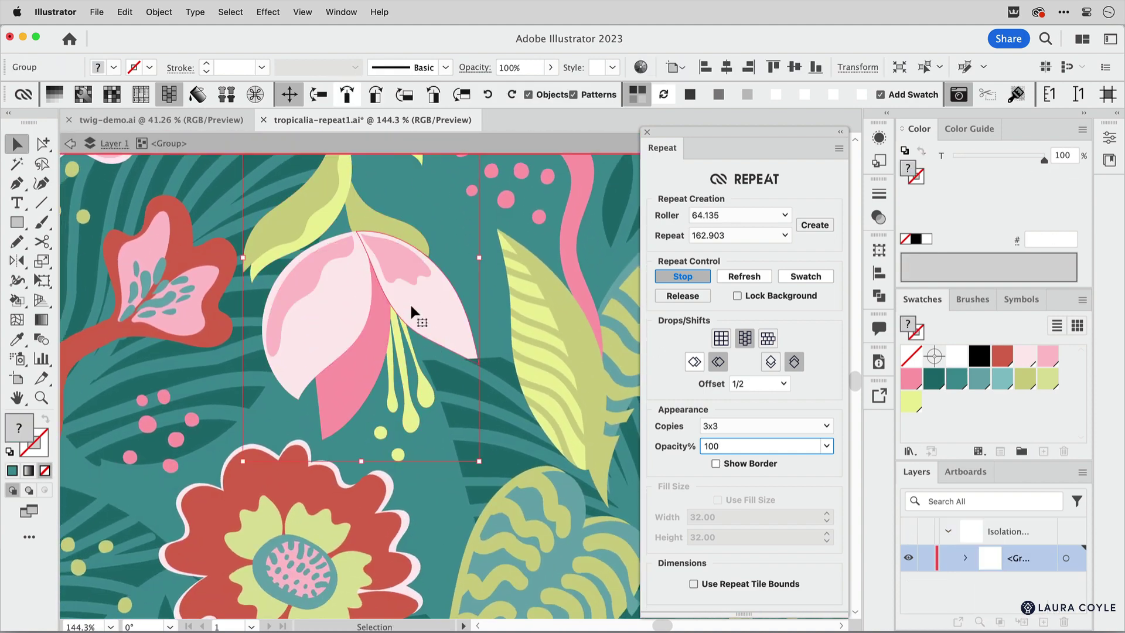
double_click(409, 304)
double_click(427, 390)
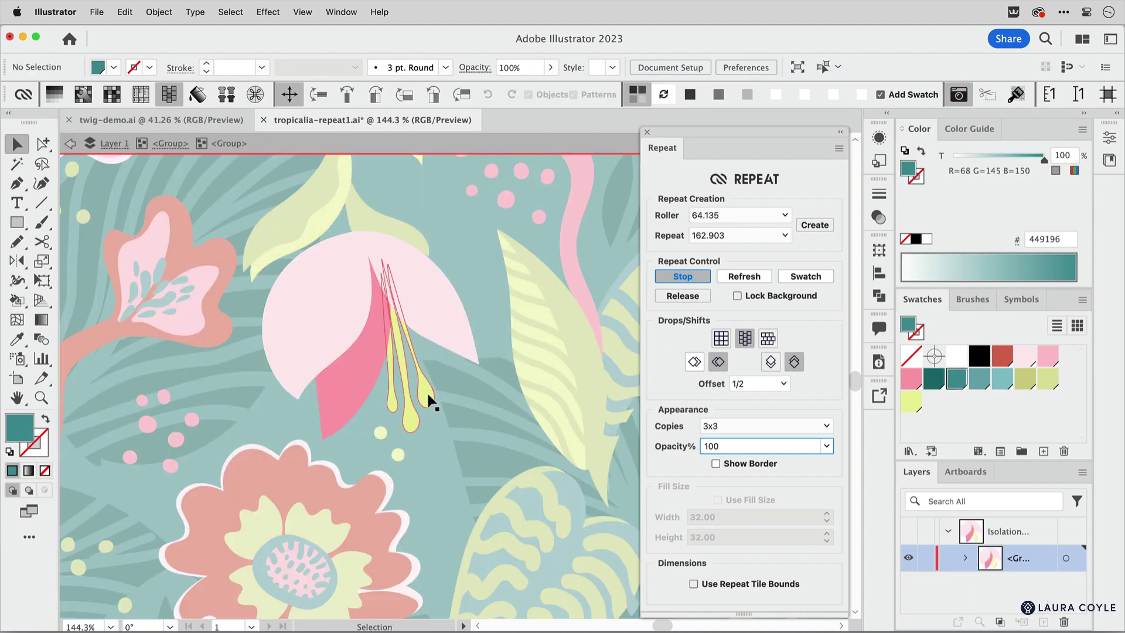
left_click_drag(427, 391, 426, 403)
left_click(400, 464)
double_click(400, 465)
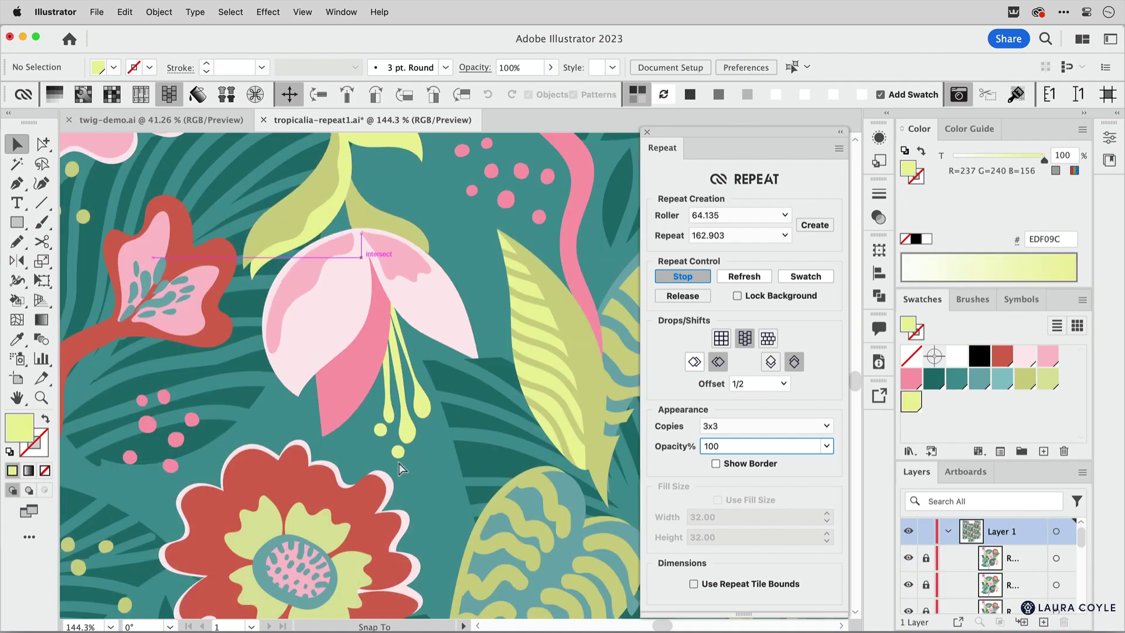
left_click(414, 477)
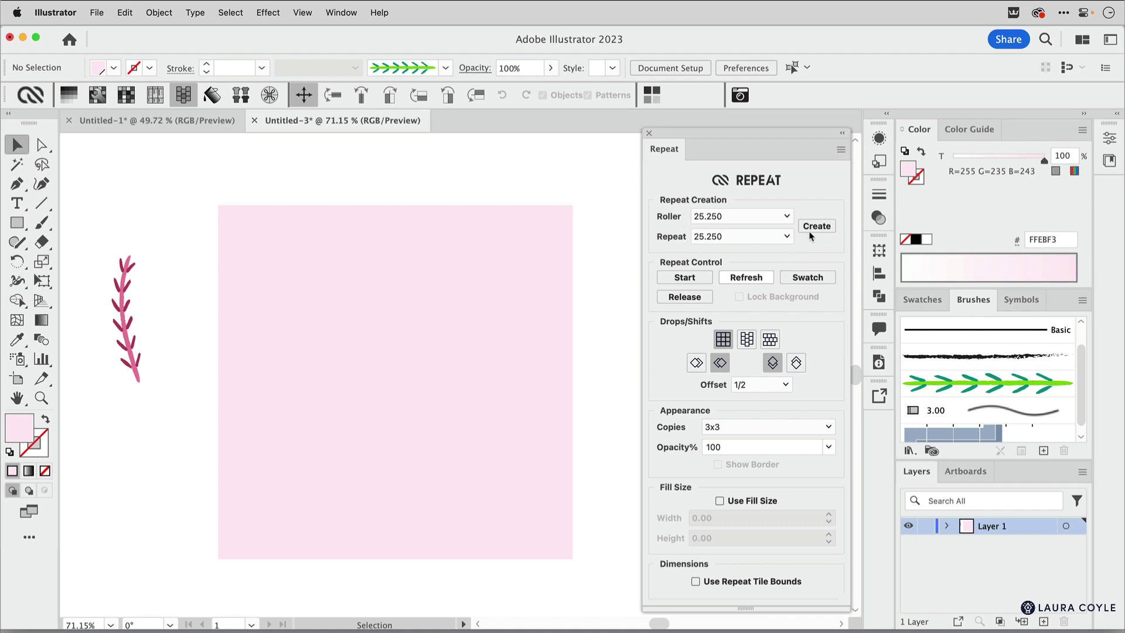
- Confirm the Repeat panel units are inches, then select the pale pink #FFEBF3 square
left_click(841, 150)
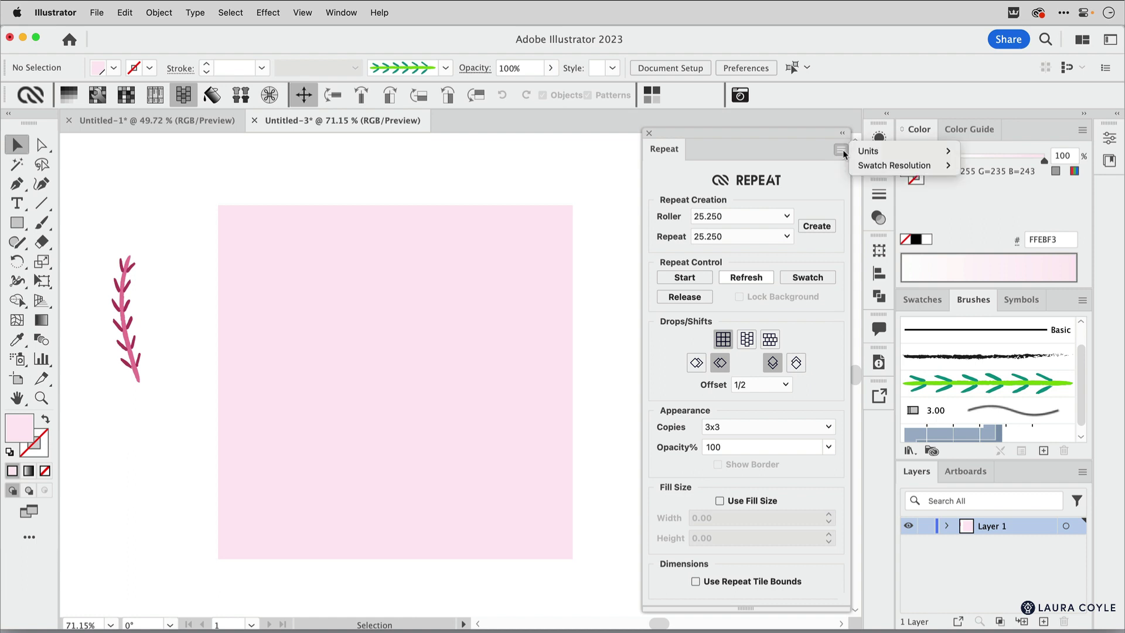
mouse_move(888, 153)
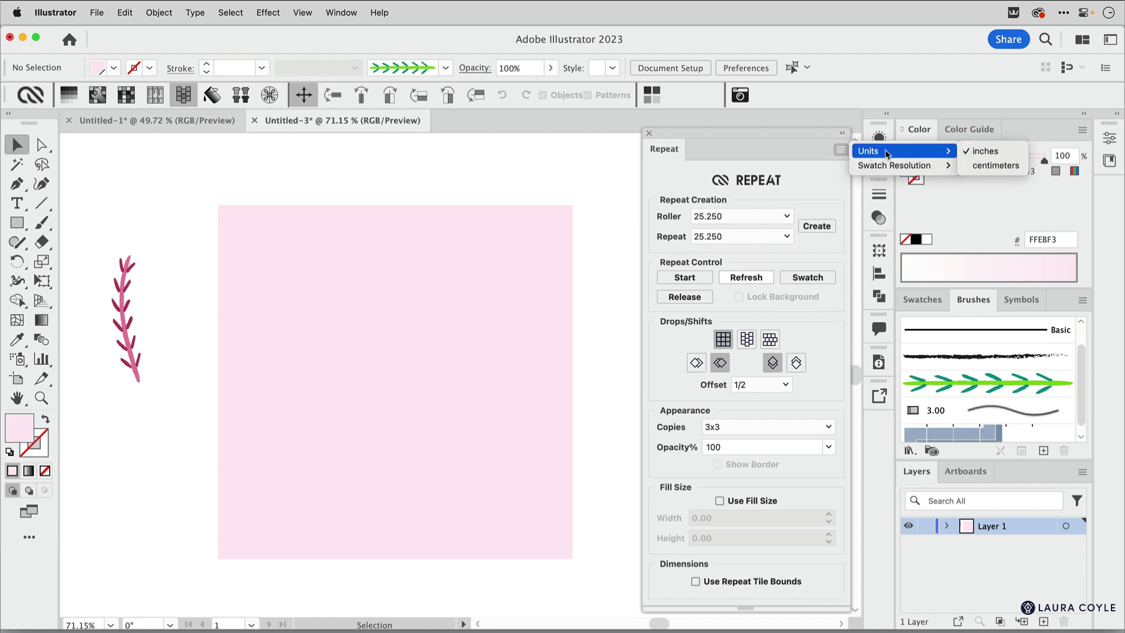
left_click(830, 193)
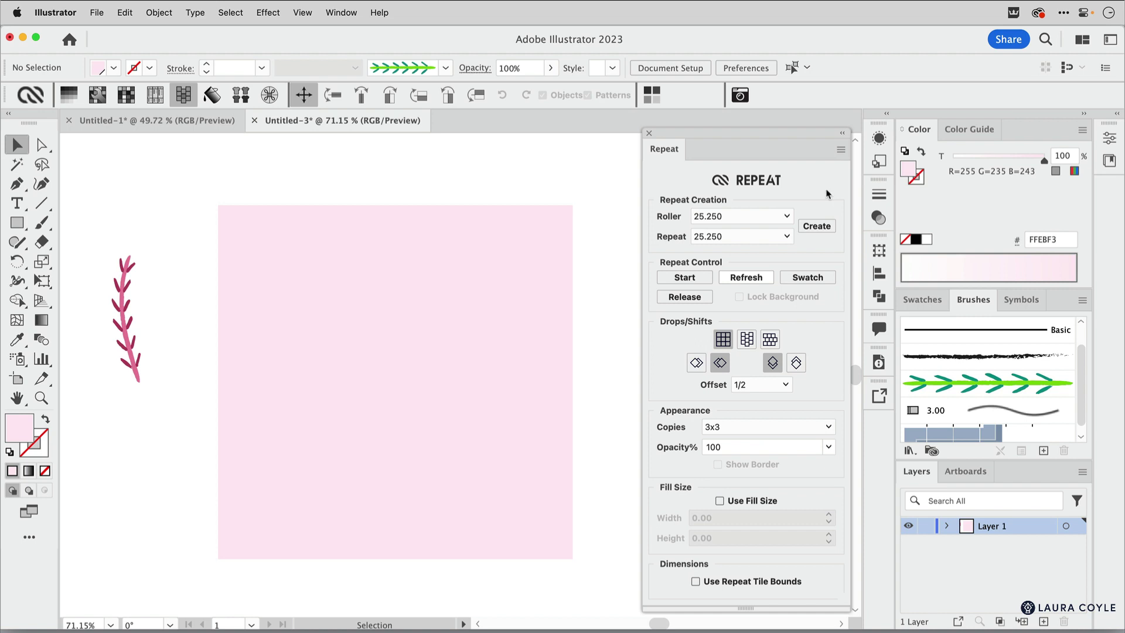
left_click(418, 384)
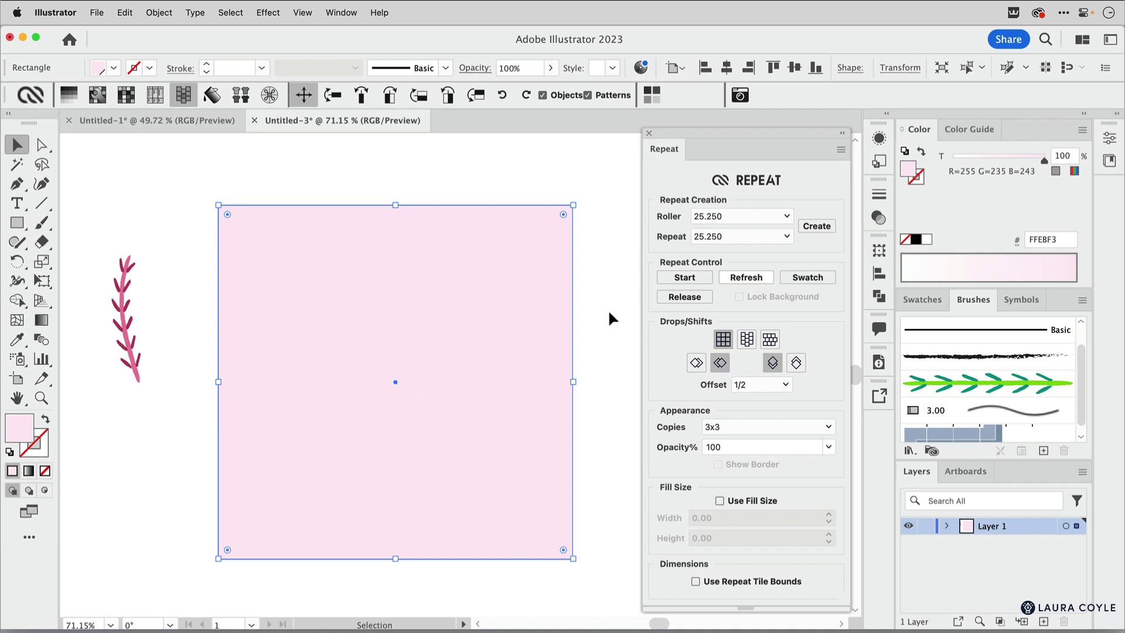
- Start a live repeat on the pink square with Show Border on, and drop the pink sprig into the tile
left_click(686, 279)
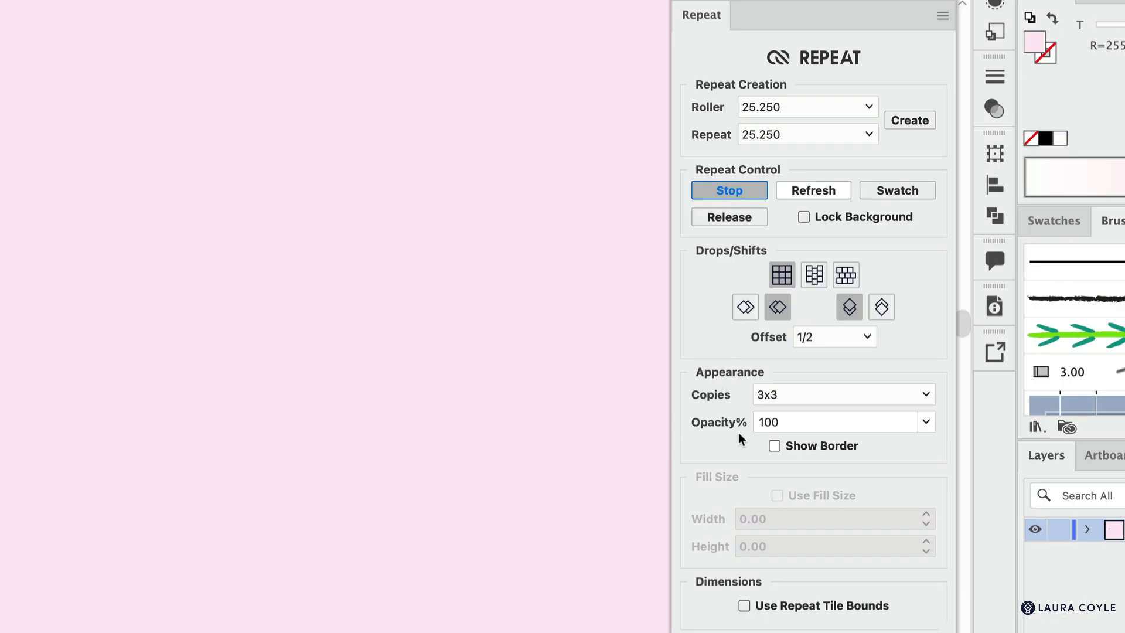
left_click(774, 447)
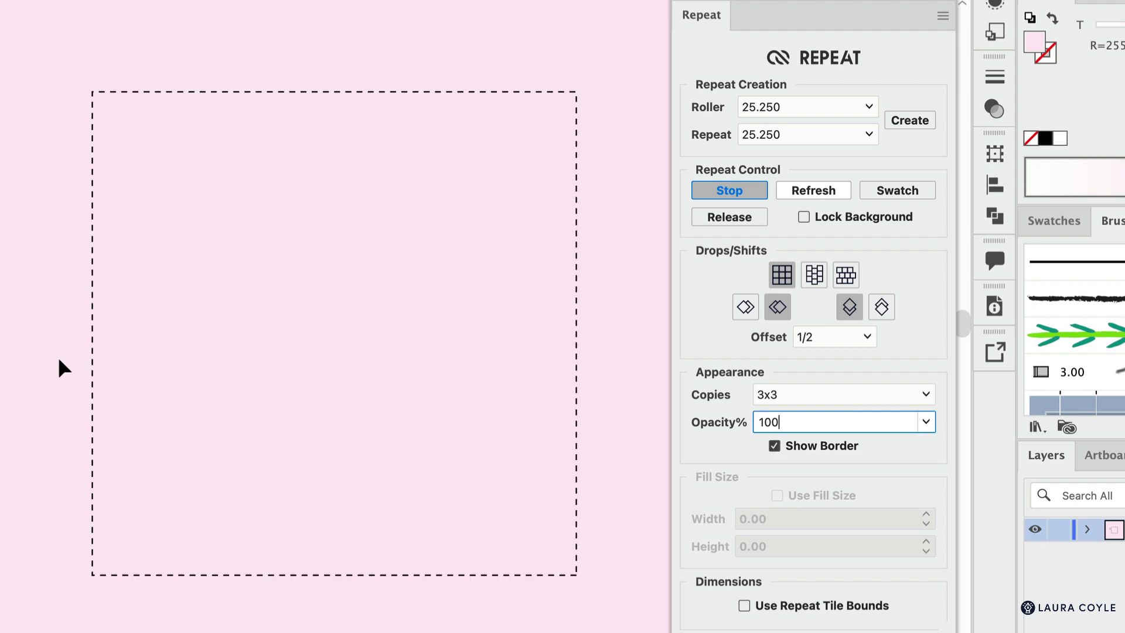
left_click_drag(3, 331, 233, 329)
left_click(533, 343, "alt")
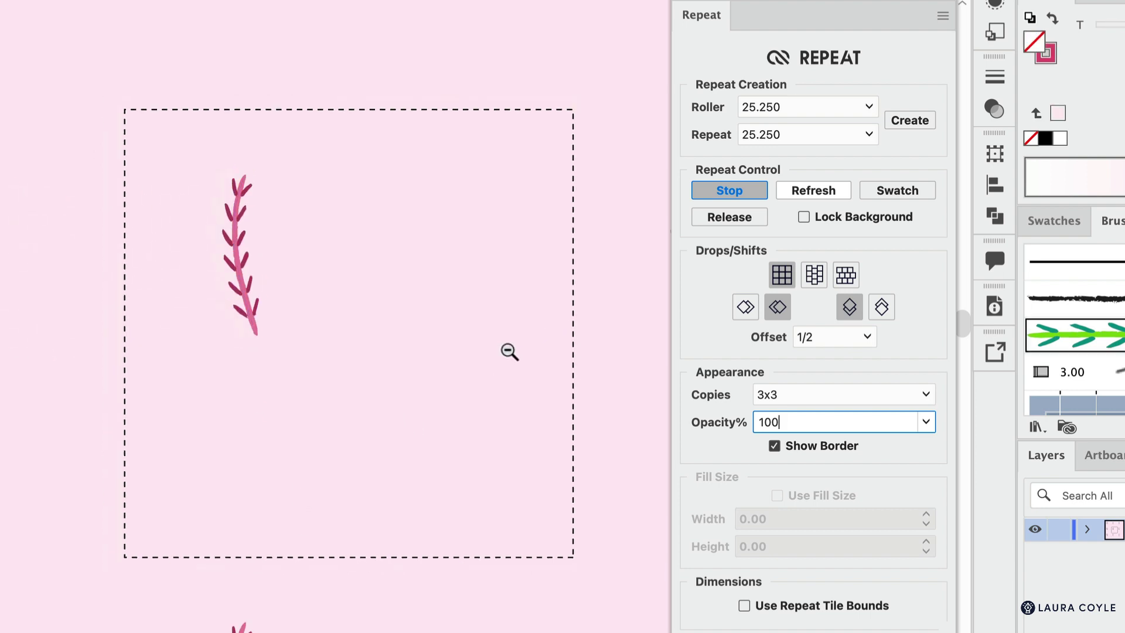
scroll(420, 422, "right", 3)
scroll(399, 470, "up", 3)
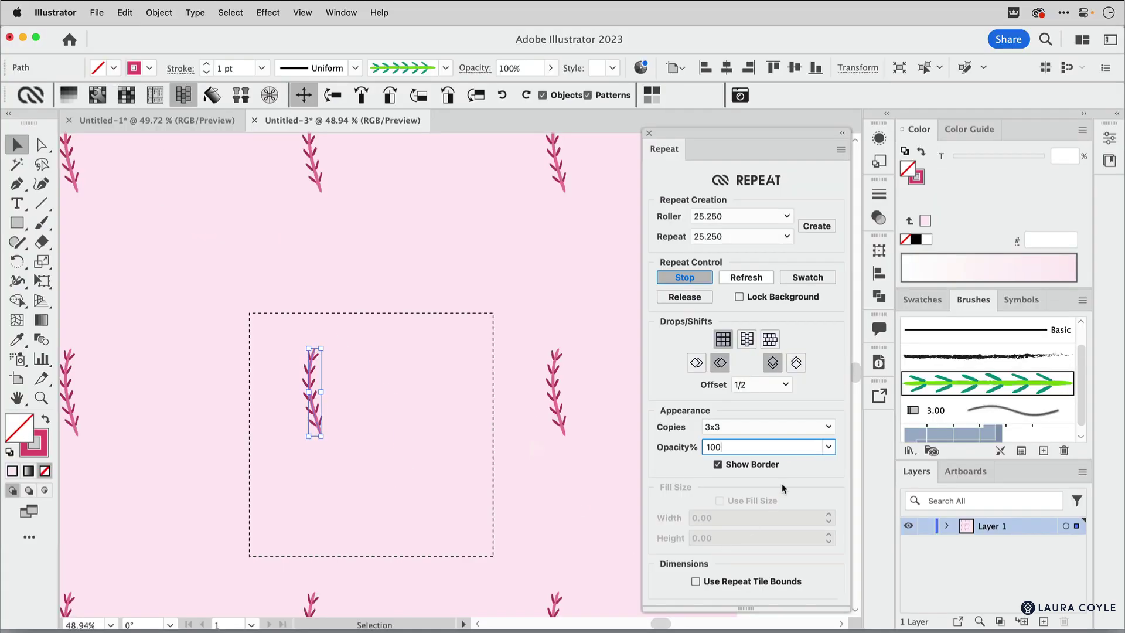
- Fade the repeat copies to 50% opacity and move the sprig up and left in the tile
left_click(829, 447)
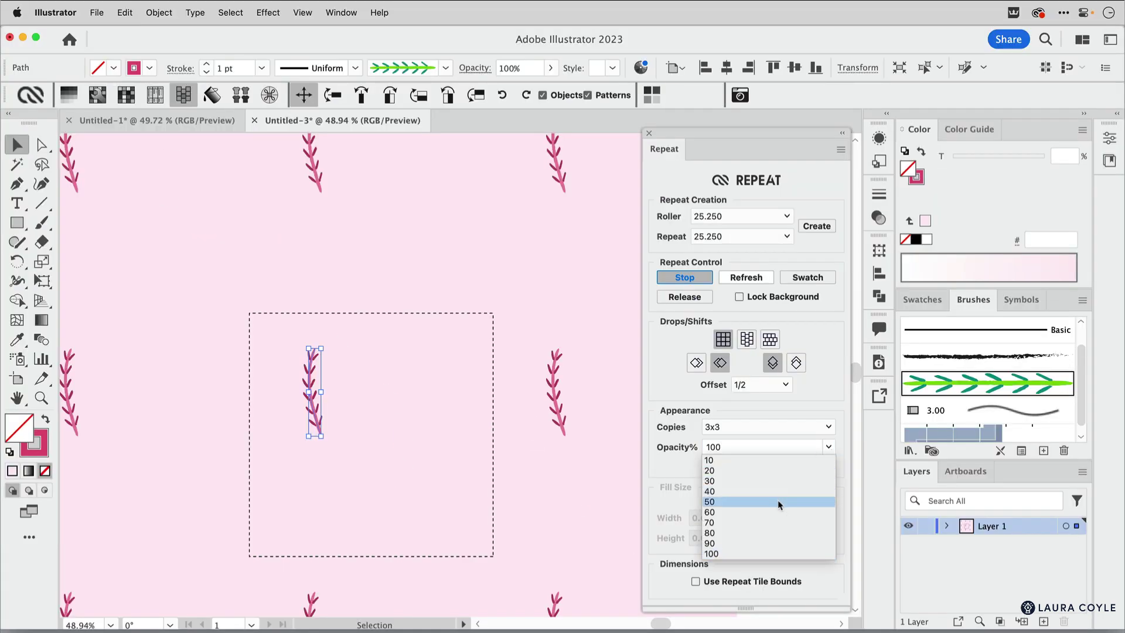
left_click(778, 502)
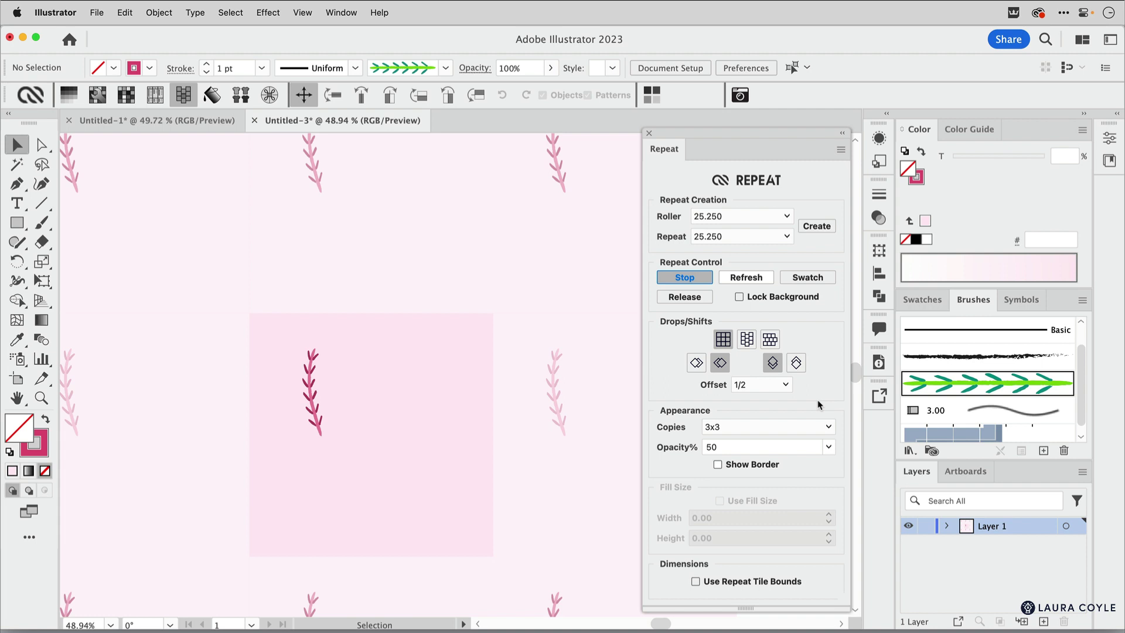
left_click_drag(317, 430, 308, 420)
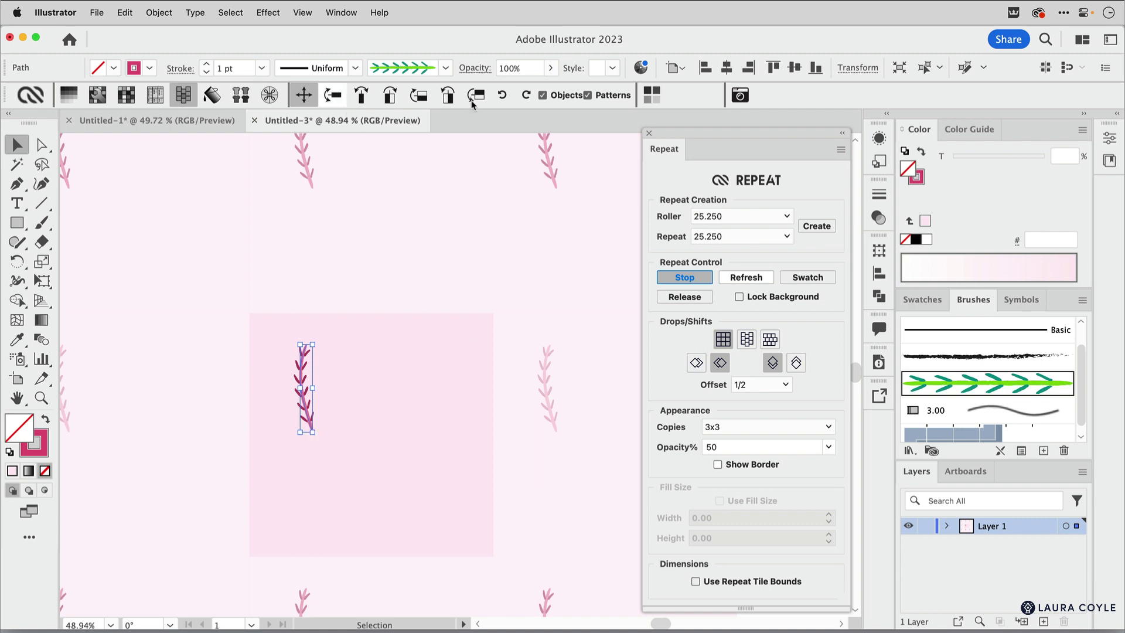
left_click(362, 96)
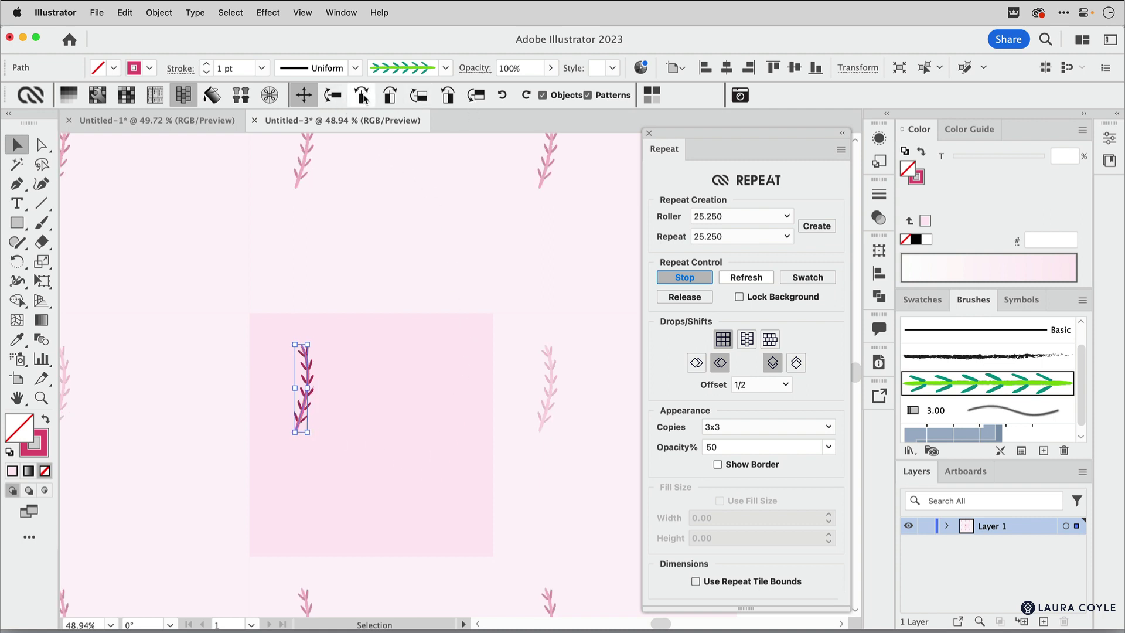
left_click(362, 96)
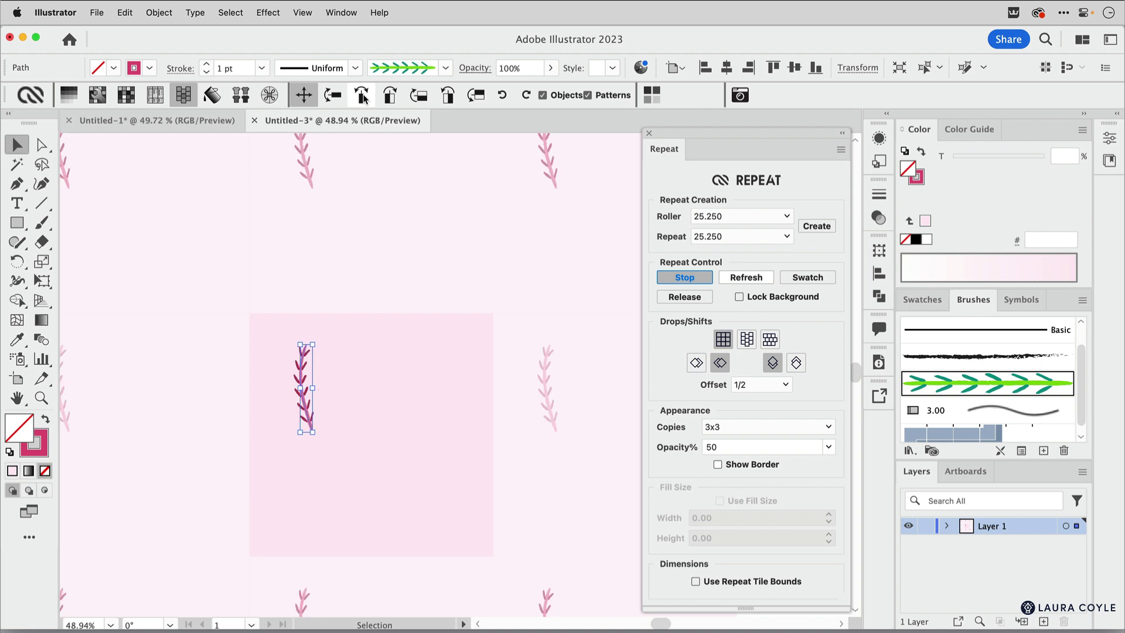
- Add a mirrored copy and a duplicate so three pink sprigs spread across the tile
left_click(390, 96)
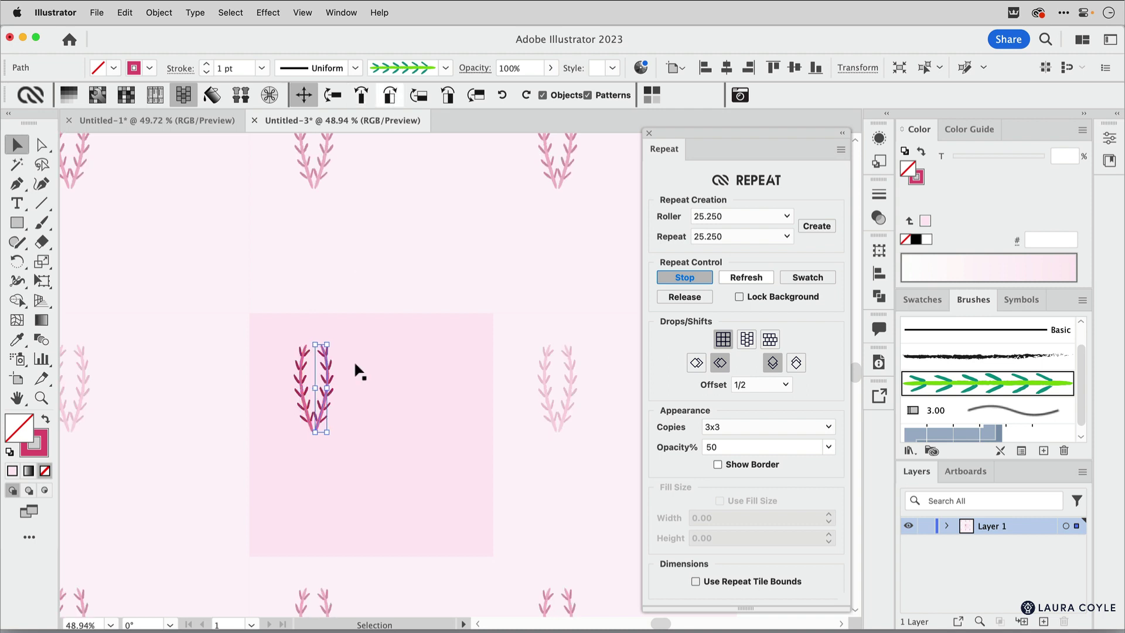
left_click_drag(323, 417, 386, 467)
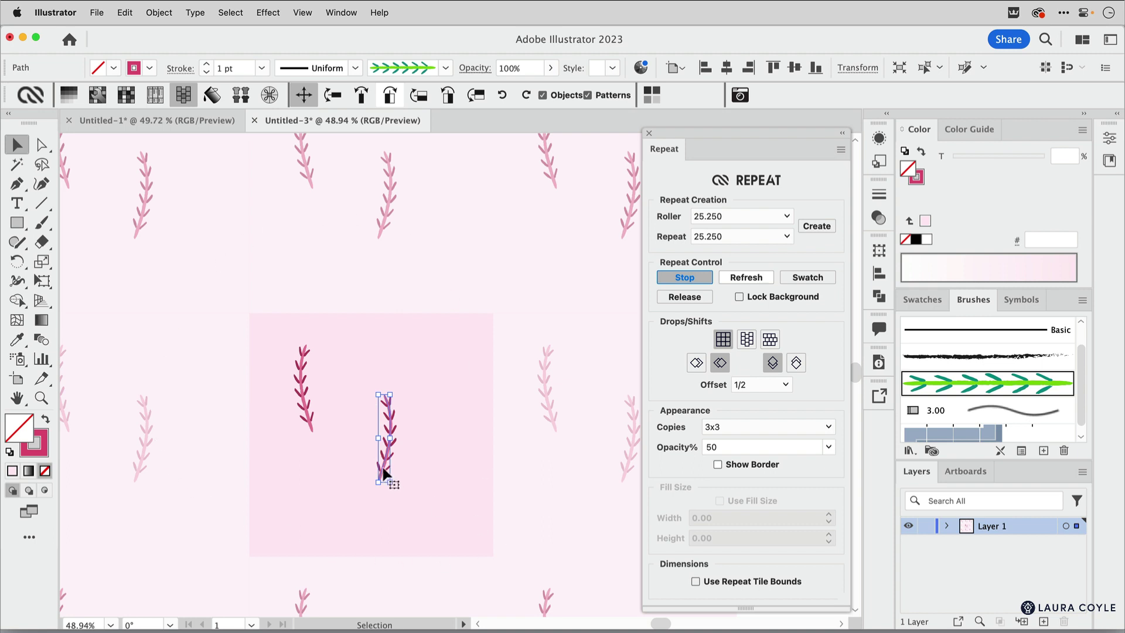
left_click_drag(385, 472, 443, 414)
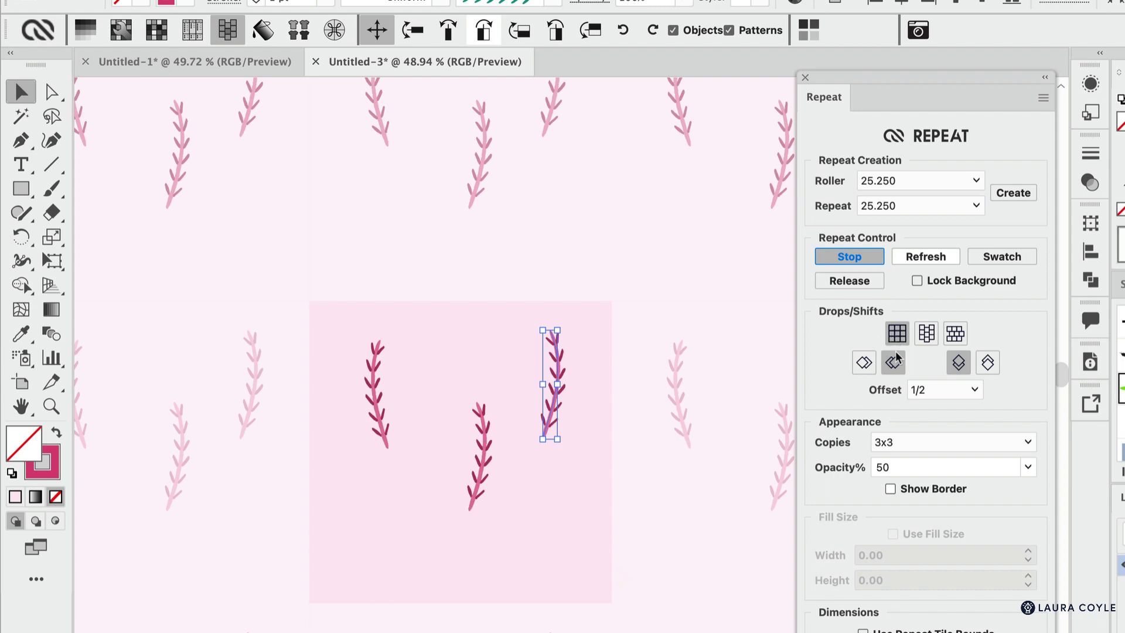
- Try half-drop, then settle on a brick layout with the offset kept at 1/2
left_click(928, 334)
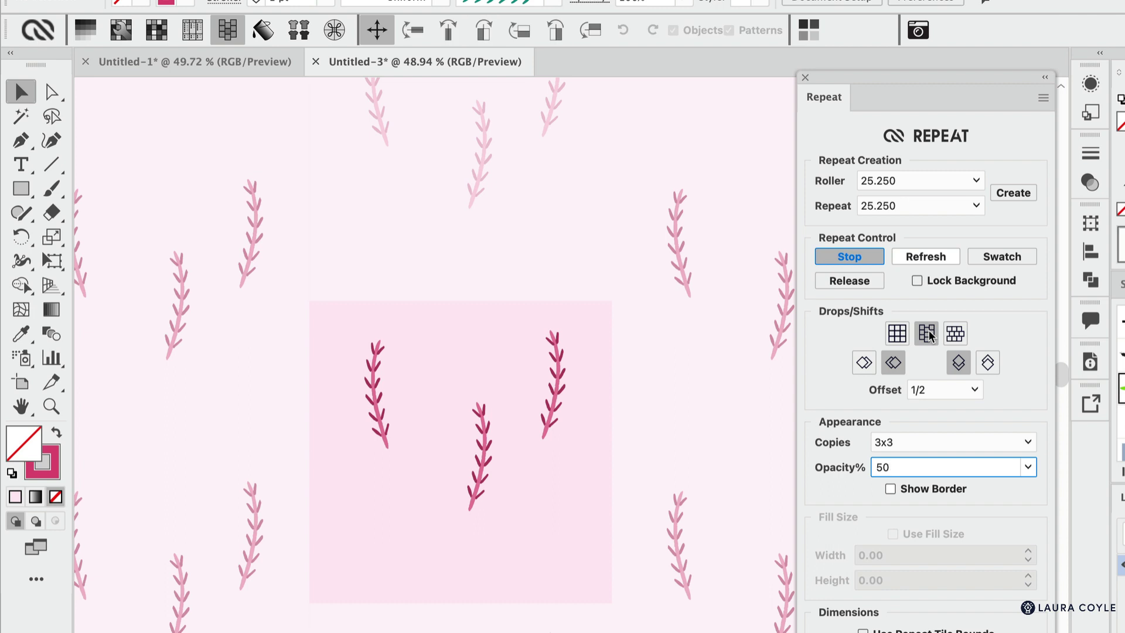
left_click(957, 334)
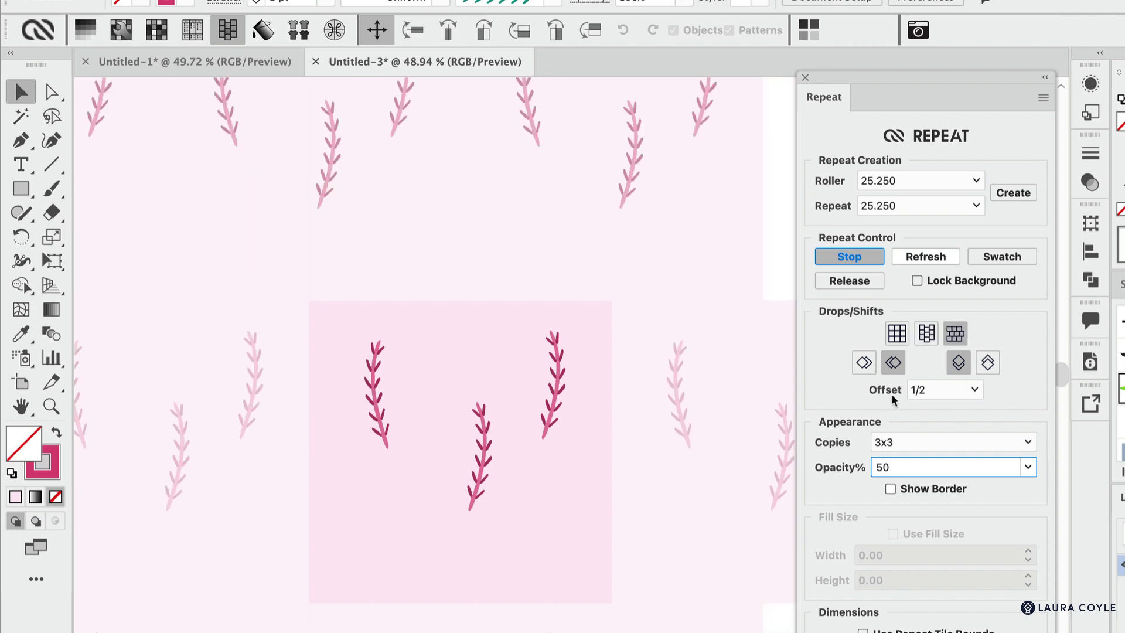
left_click(975, 390)
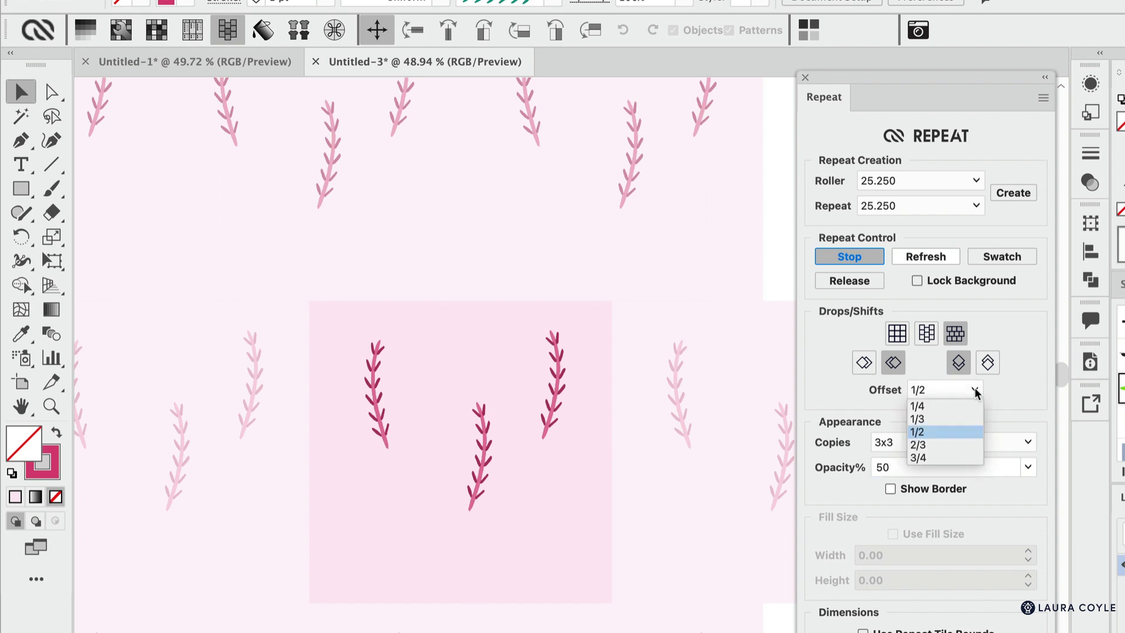
left_click(1006, 398)
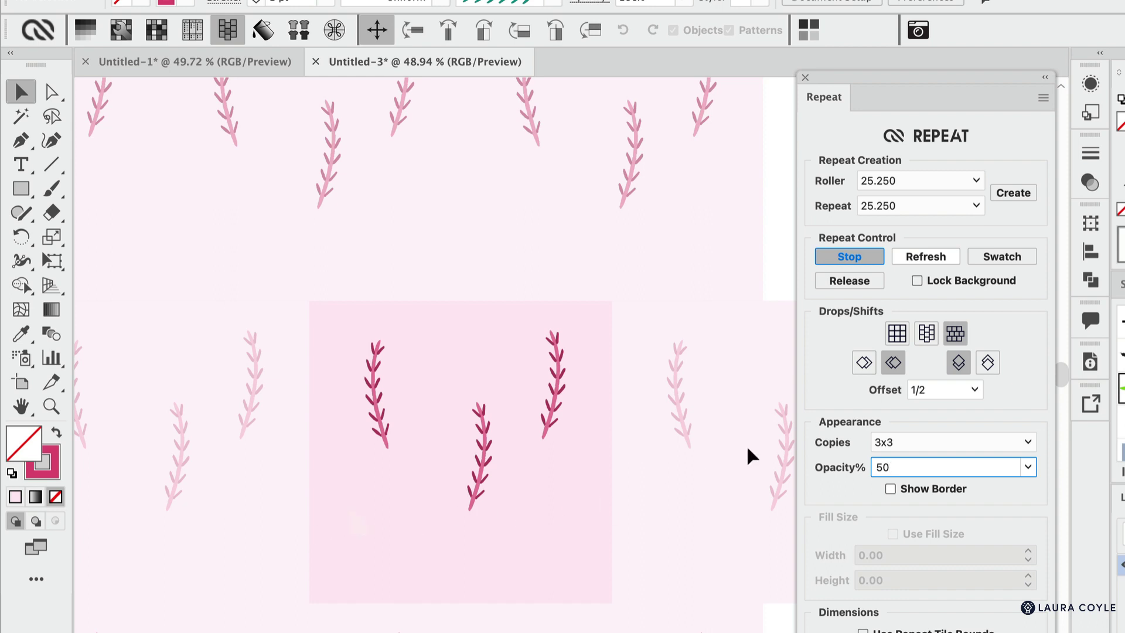
- Switch the repeat back to a straight grid, try 2x2 copies, then return to 3x3
left_click(899, 334)
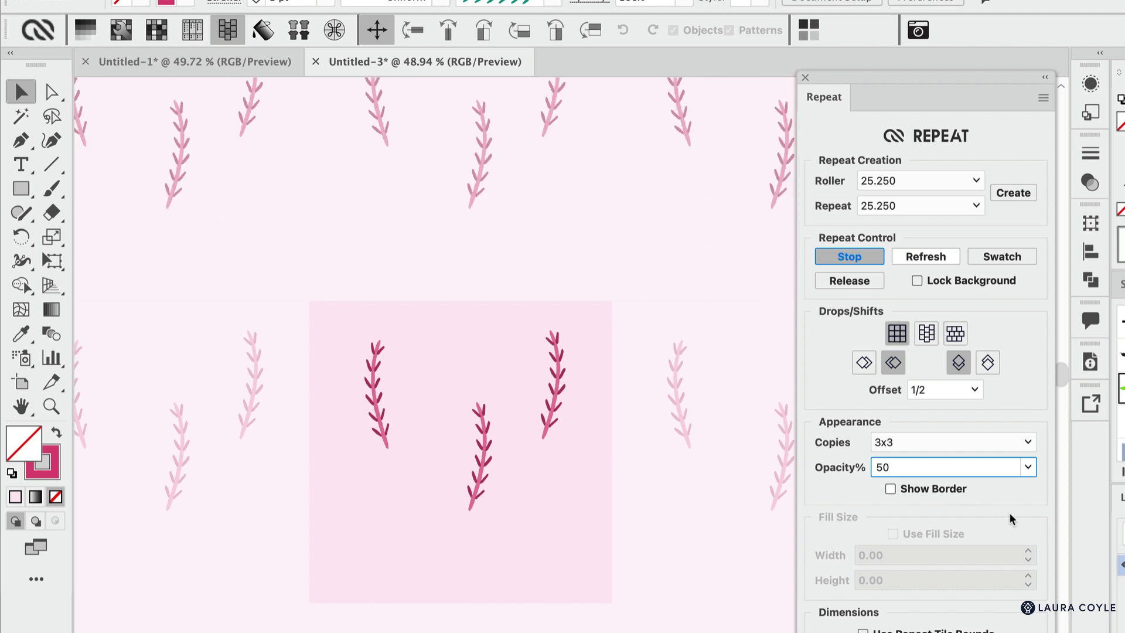
left_click(1029, 444)
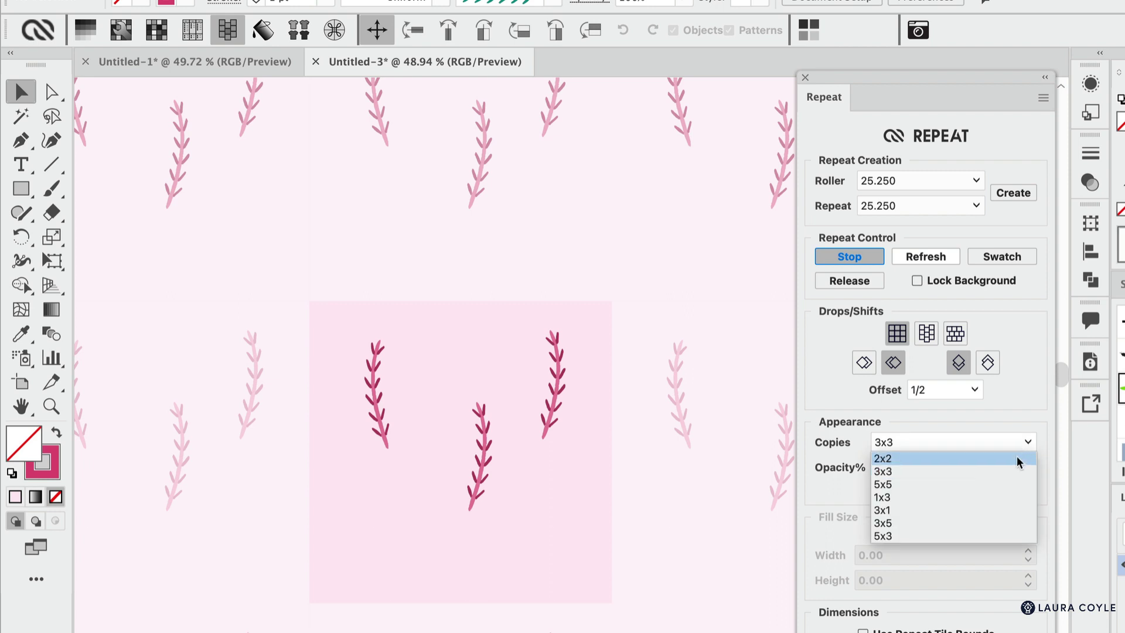
left_click(1018, 459)
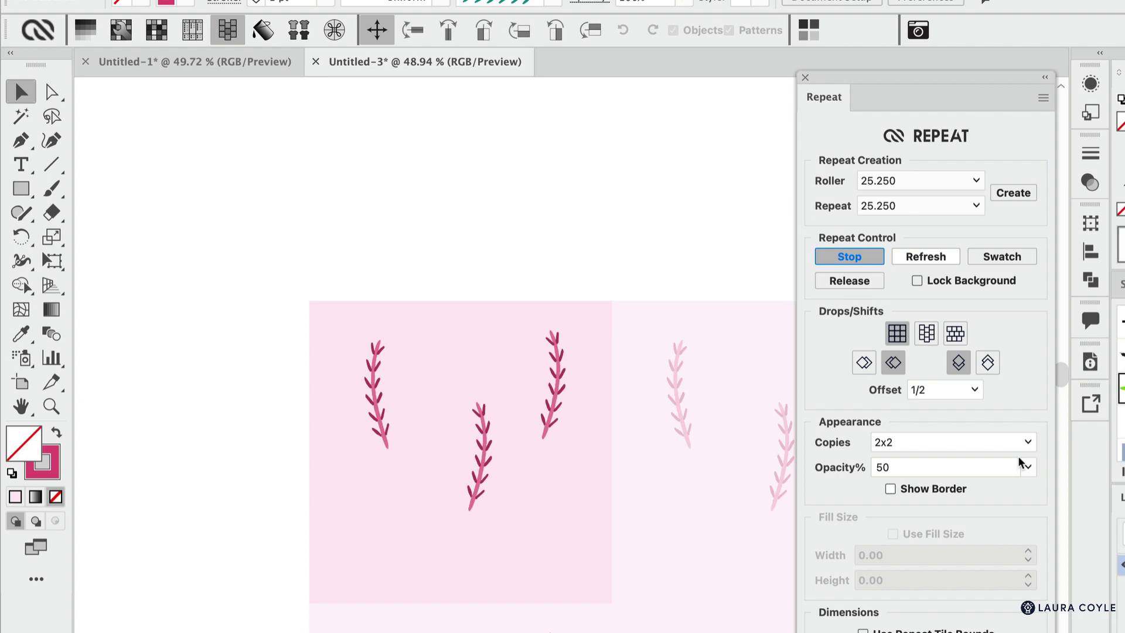
left_click(1028, 447)
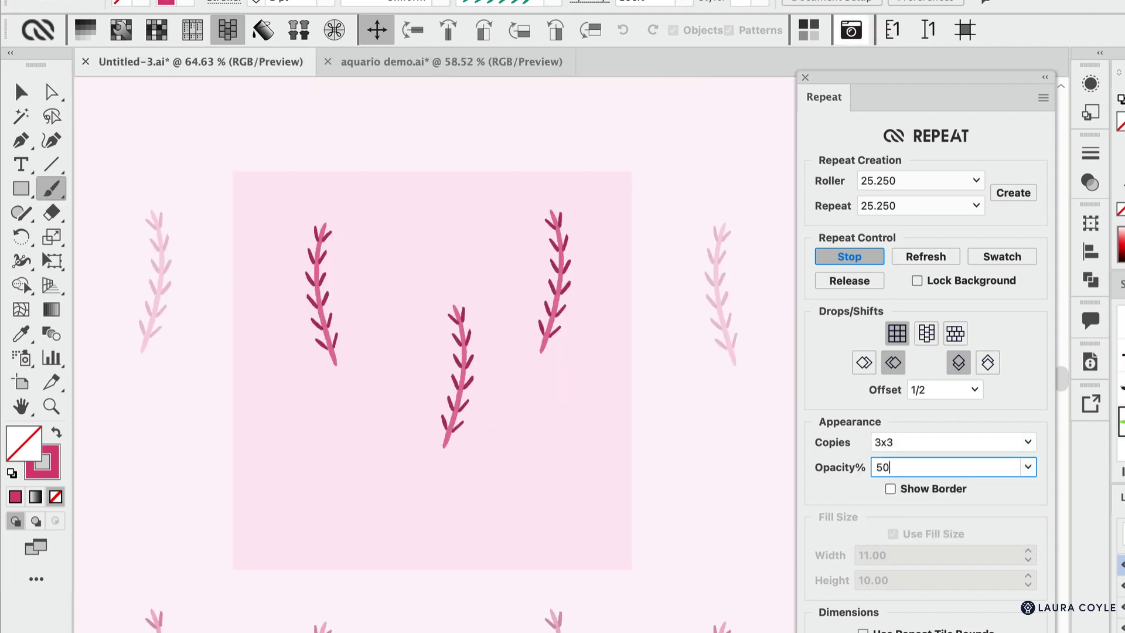
- Paintbrush four new sprigs at the lower left, lower right, top centre and upper left, refreshing the repeat
mouse_move(379, 414)
left_mouse_down()
mouse_move(369, 477)
mouse_move(381, 551)
left_mouse_up()
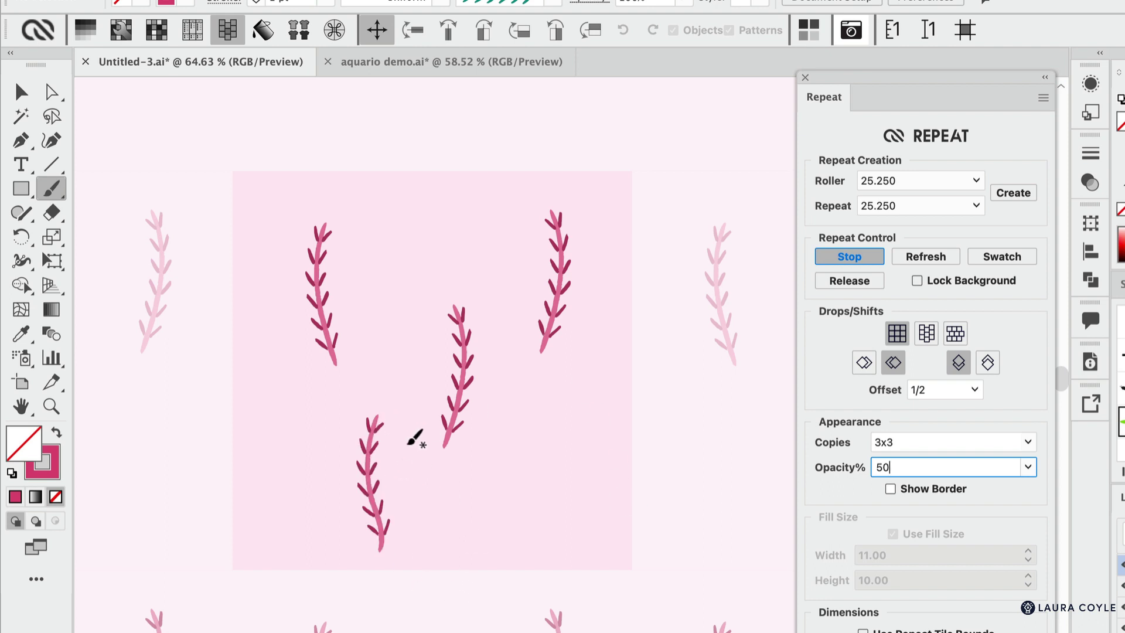
left_click(374, 498, "ctrl")
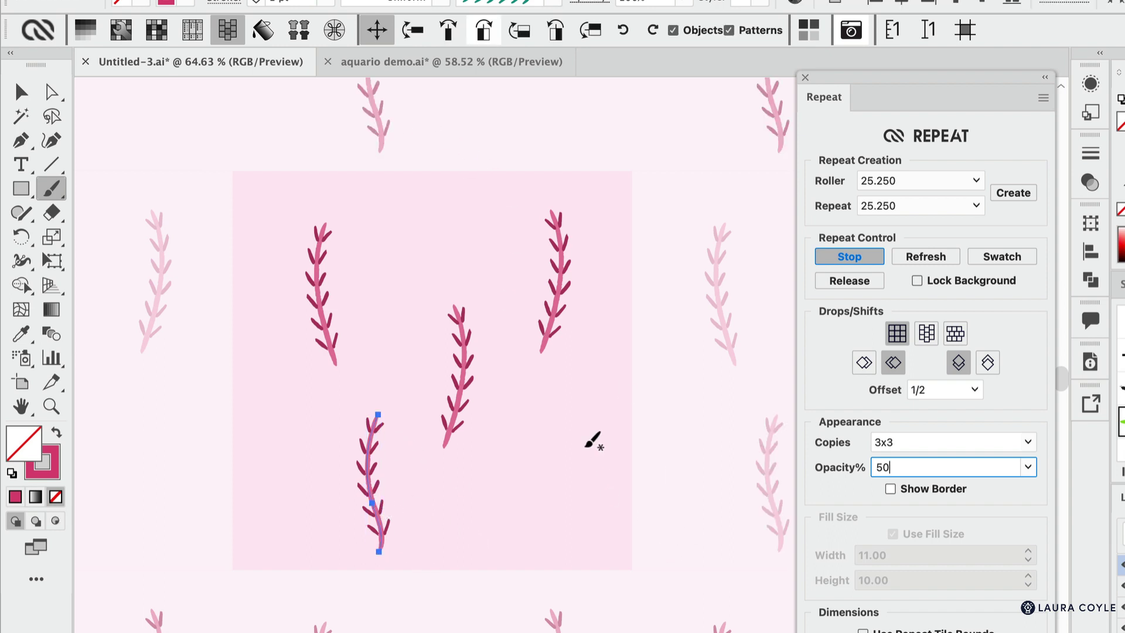
left_click_drag(564, 400, 535, 549)
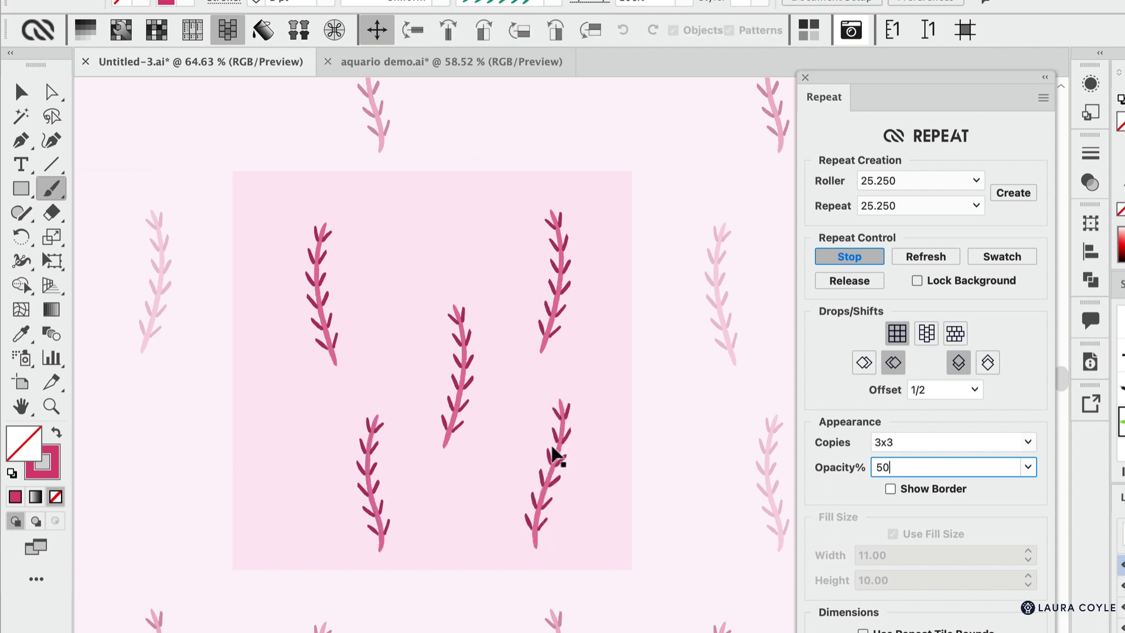
left_click(554, 460, "ctrl")
mouse_move(461, 126)
left_mouse_down()
mouse_move(464, 156)
mouse_move(436, 243)
left_mouse_up()
left_click(934, 257)
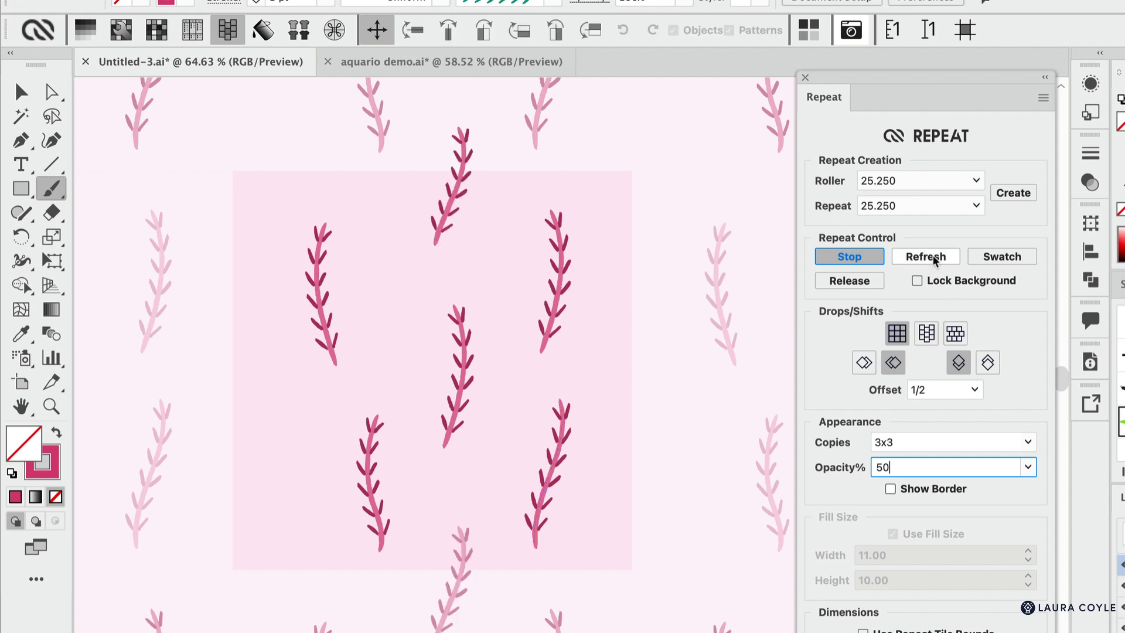
left_click_drag(216, 142, 261, 286)
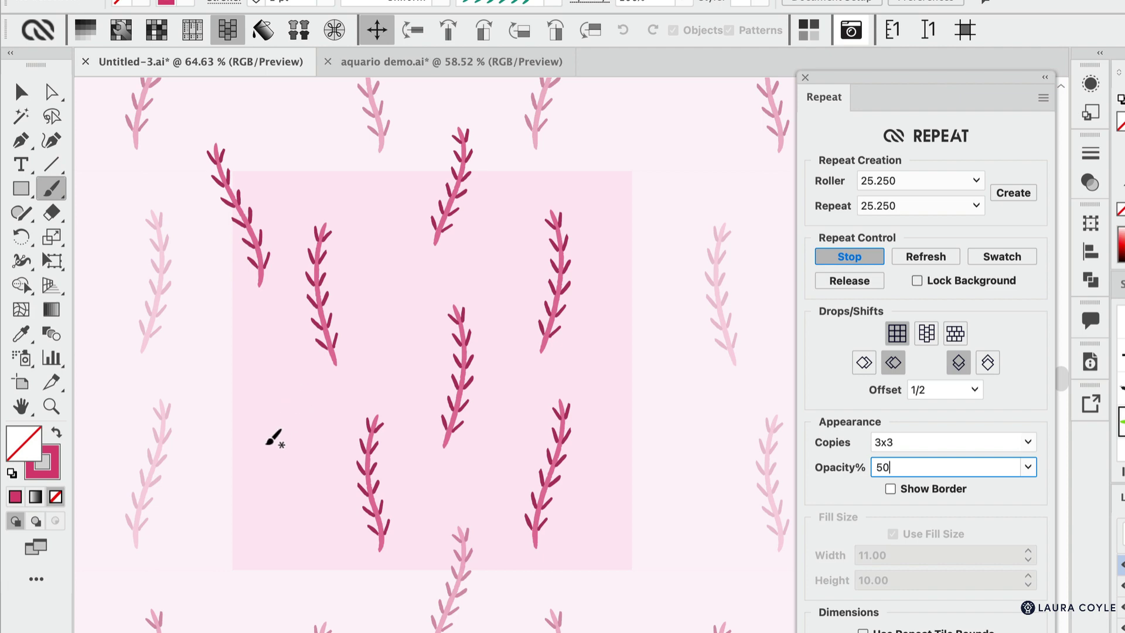
mouse_move(261, 413)
left_mouse_down()
mouse_move(265, 523)
mouse_move(247, 583)
left_mouse_up()
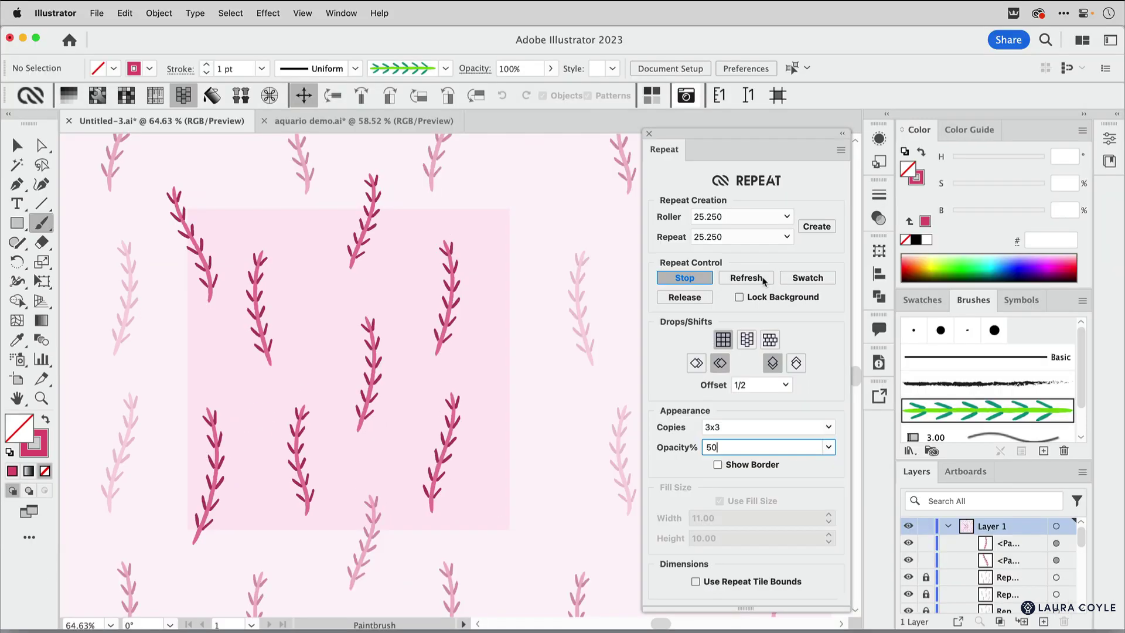
left_click(948, 261)
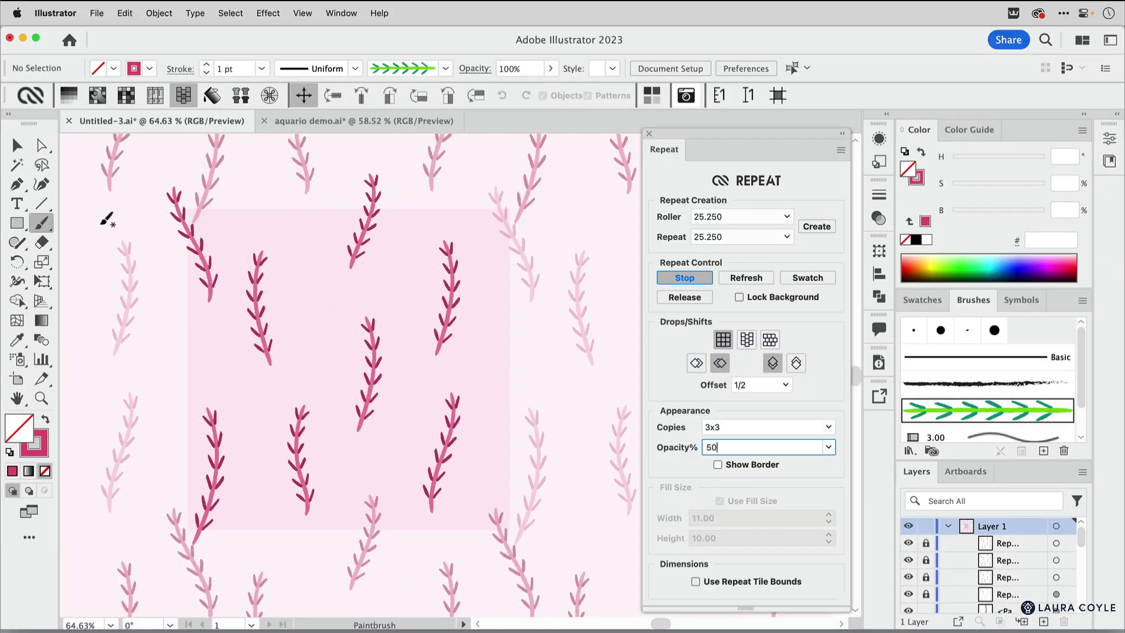
left_click(17, 224)
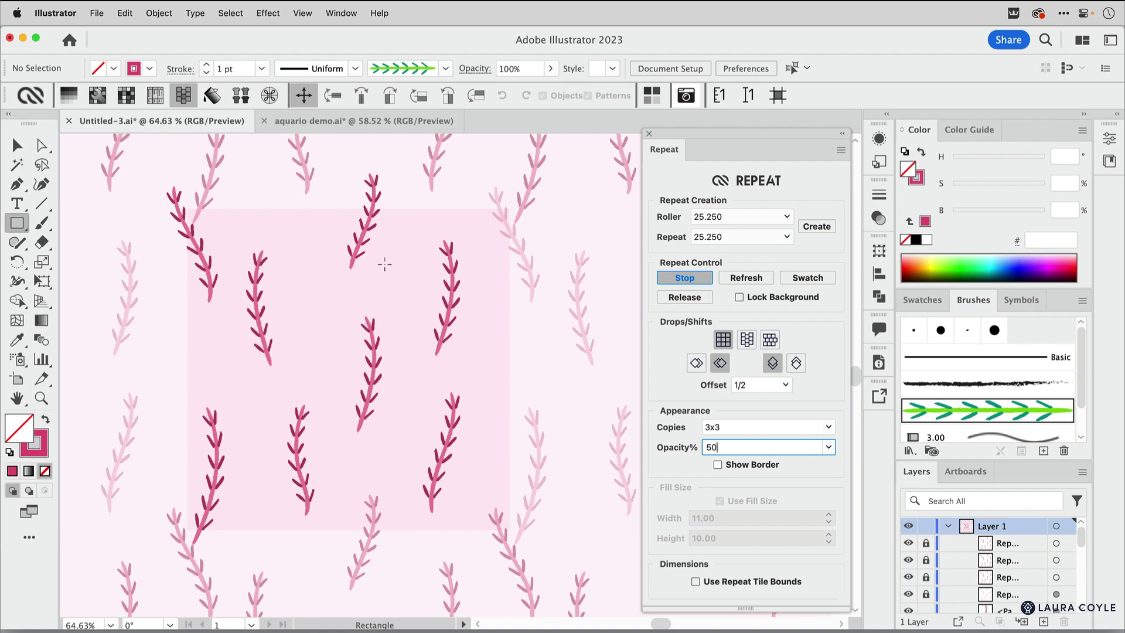
left_click_drag(383, 267, 430, 321)
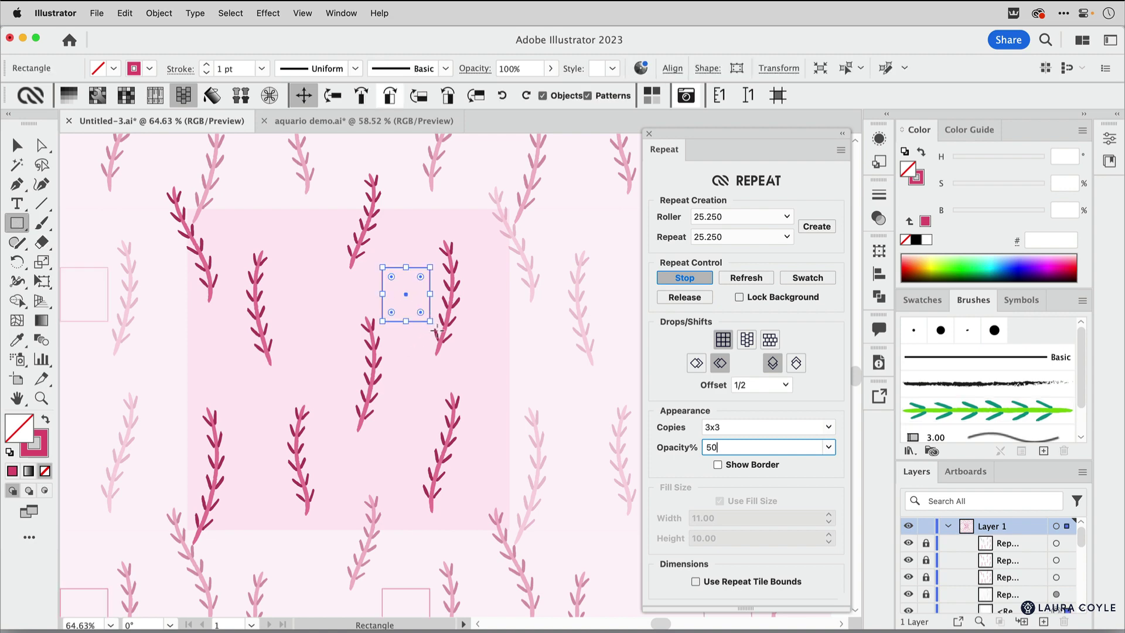
key("shift+x")
left_click_drag(280, 293, 305, 328)
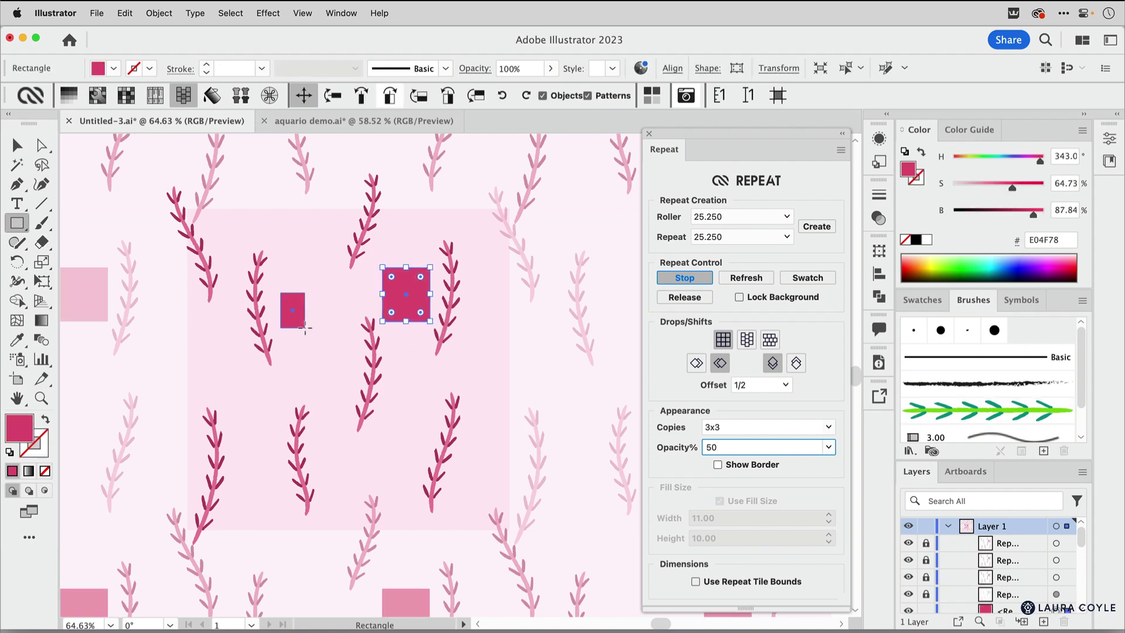
left_click_drag(237, 397, 263, 438)
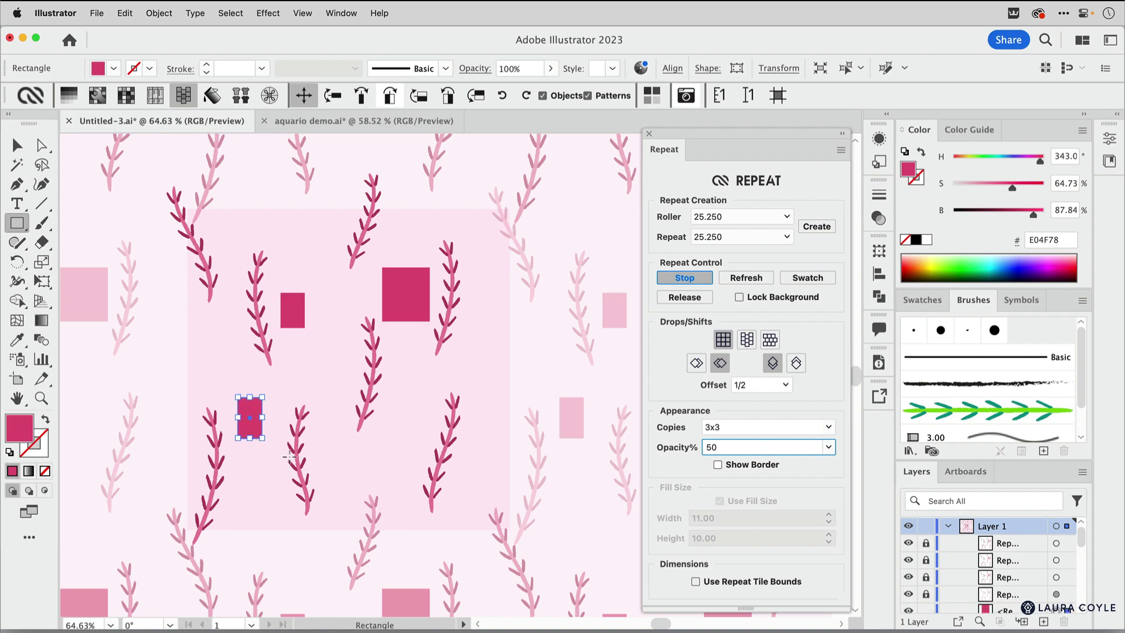
key("v")
left_click(416, 293)
key("Delete")
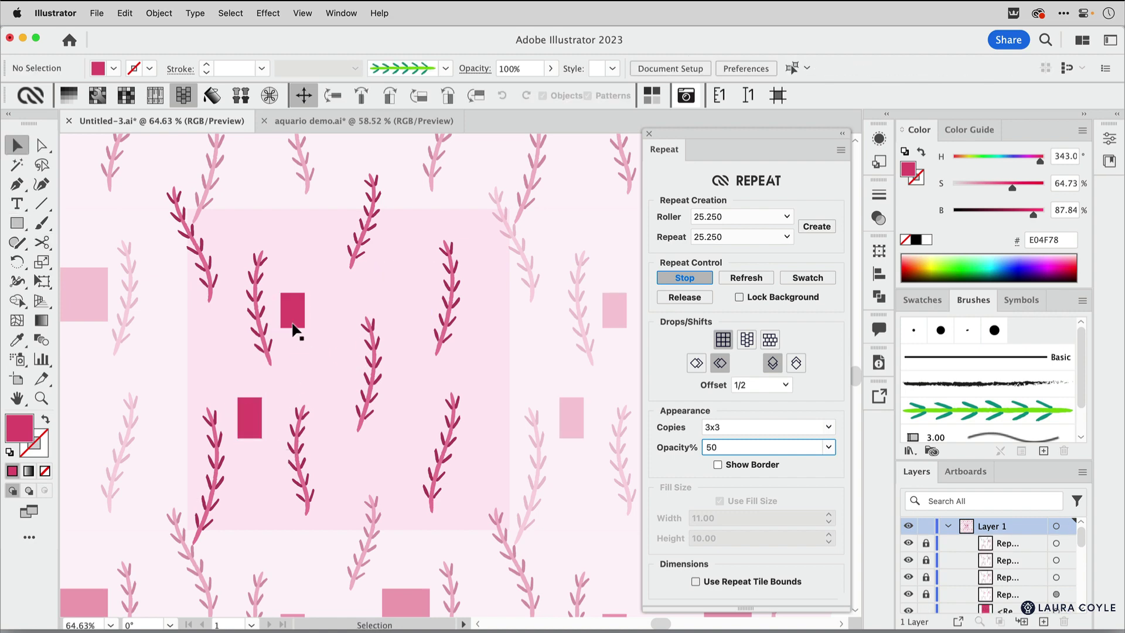
left_click(297, 322)
key("Delete")
left_click(256, 417)
key("Delete")
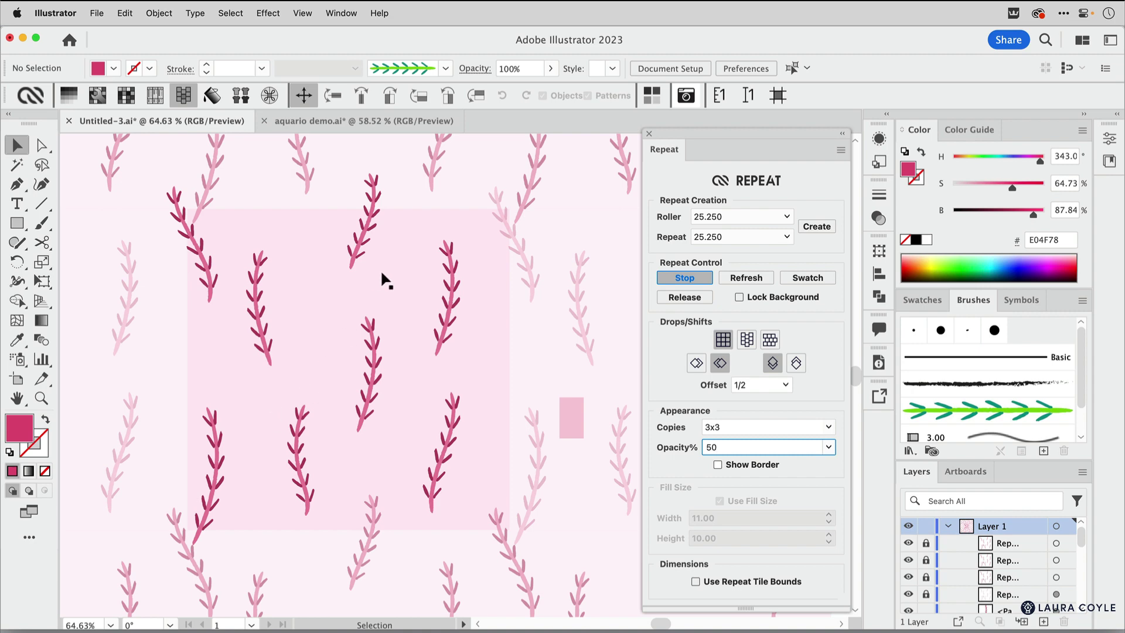
left_click(737, 279)
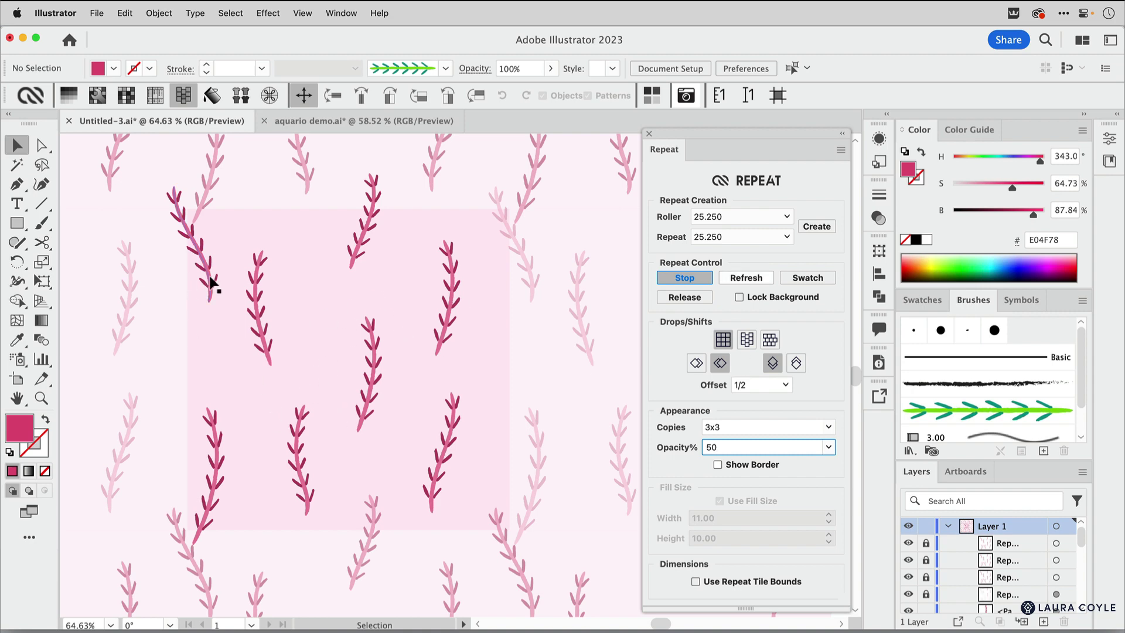
- Rearrange the sprigs in the tile, moving the upper-left sprig lower and nudging the others
left_click_drag(212, 283, 282, 360)
left_click(458, 392, "alt+super")
left_click(457, 392, "alt+super")
left_click_drag(331, 324, 322, 326)
left_click_drag(346, 456, 340, 449)
left_click_drag(446, 451, 630, 377)
left_click(575, 366)
- Reshape the stems of the lower-right and middle sprigs into new curves by dragging their anchors
key("a")
left_click(444, 433)
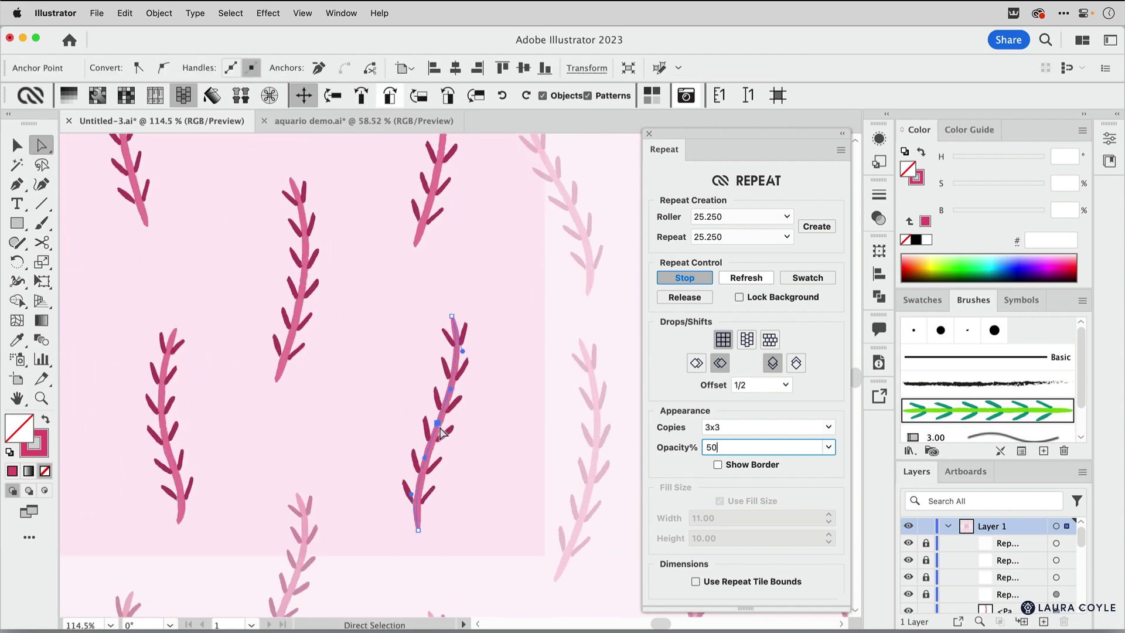
left_click_drag(444, 433, 465, 421)
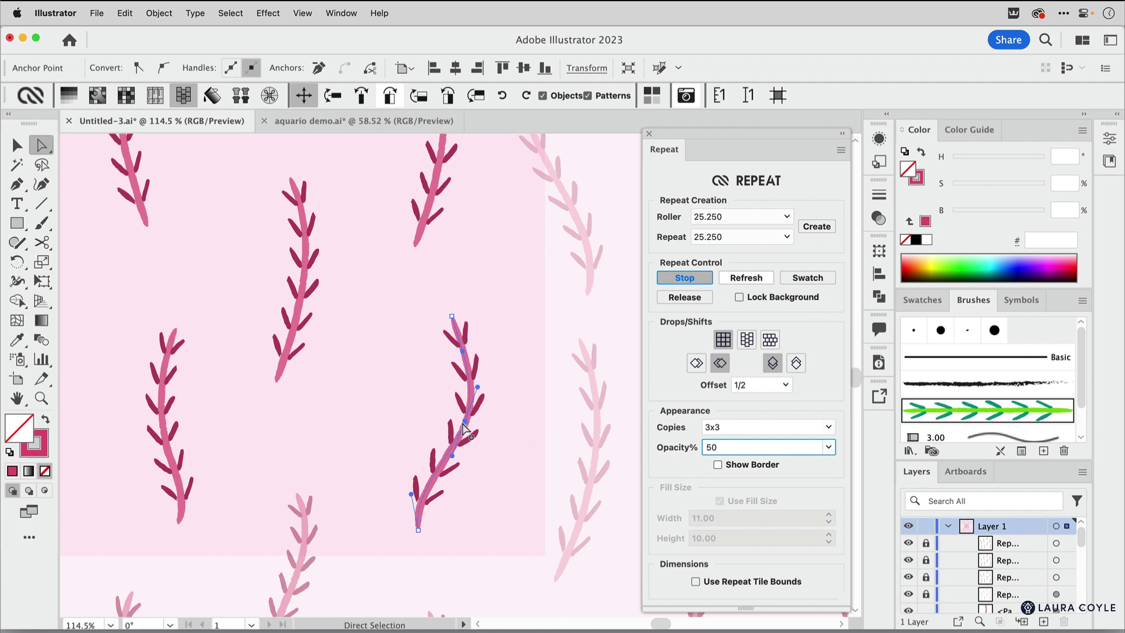
left_click_drag(465, 421, 460, 421)
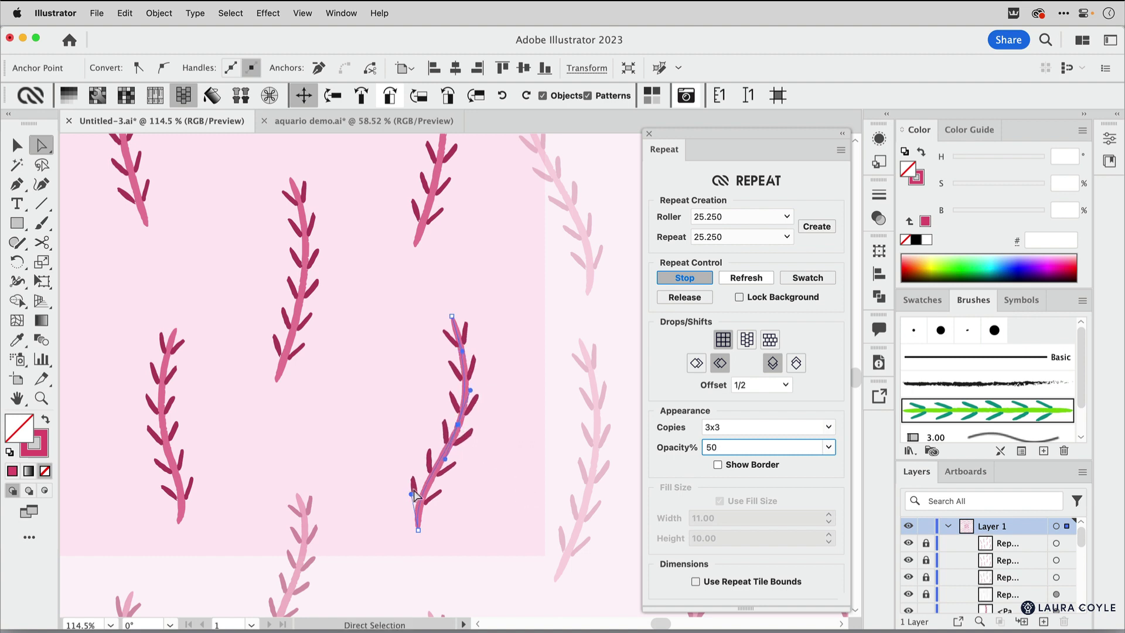
left_click_drag(412, 496, 416, 498)
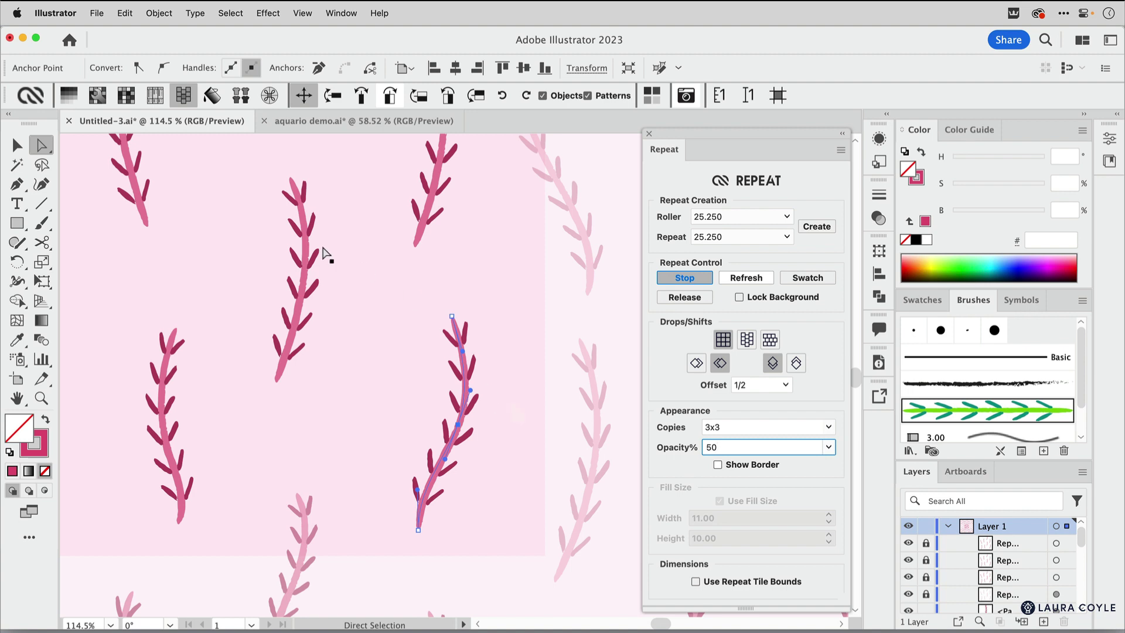
left_click(304, 315)
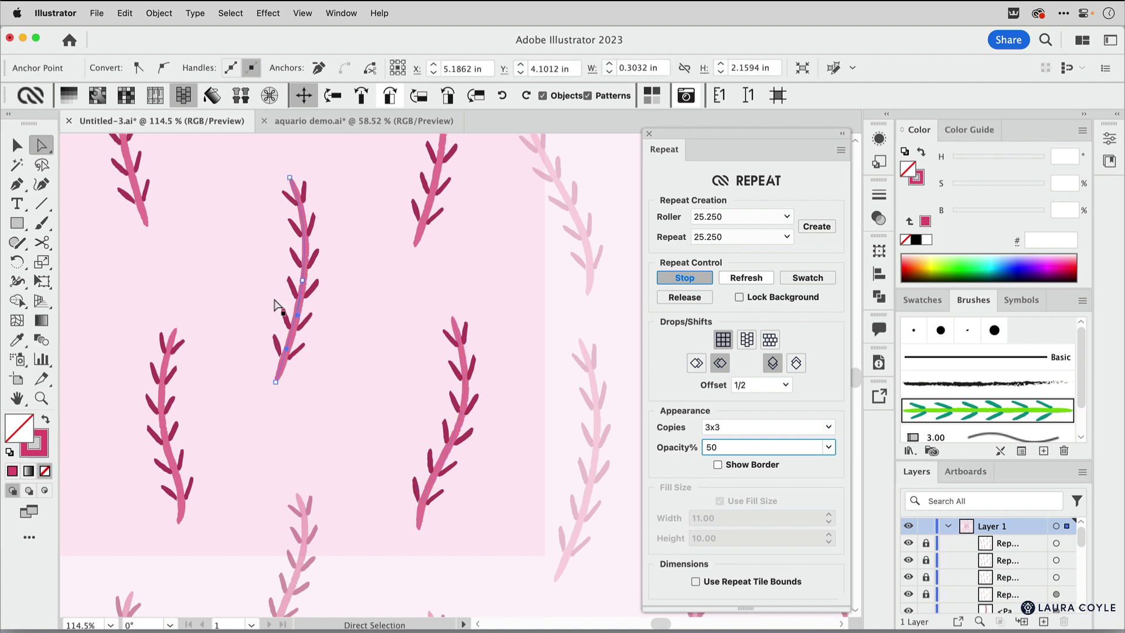
mouse_move(303, 284)
left_mouse_down()
mouse_move(330, 298)
mouse_move(299, 282)
mouse_move(307, 287)
left_mouse_up()
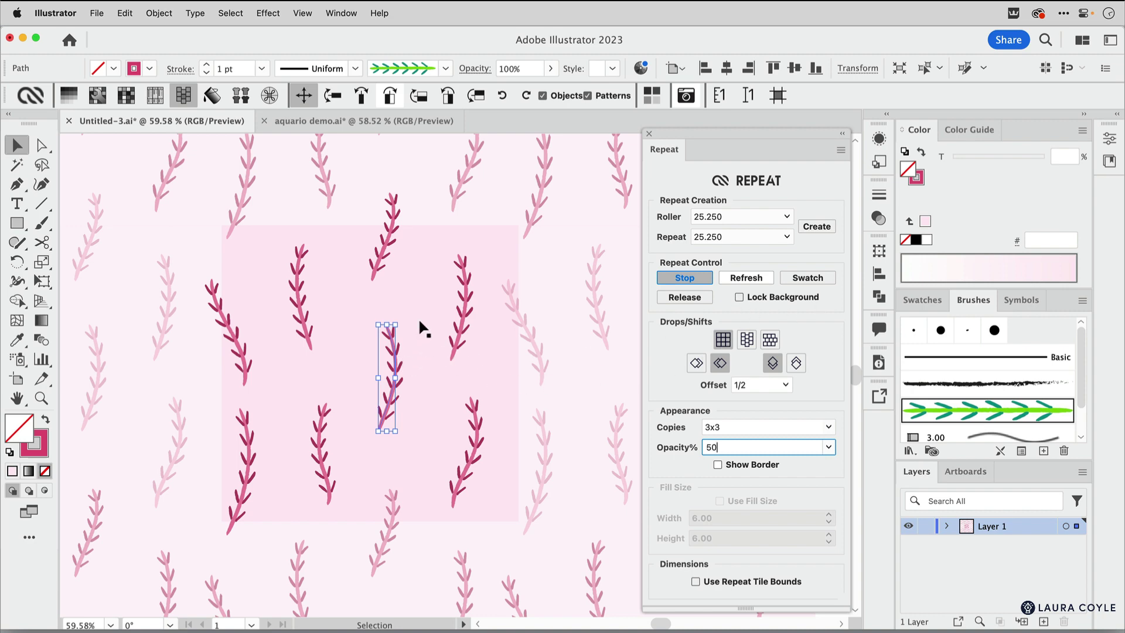
- Select the pink background square and turn on Lock Background in the Repeat panel
left_click(402, 273)
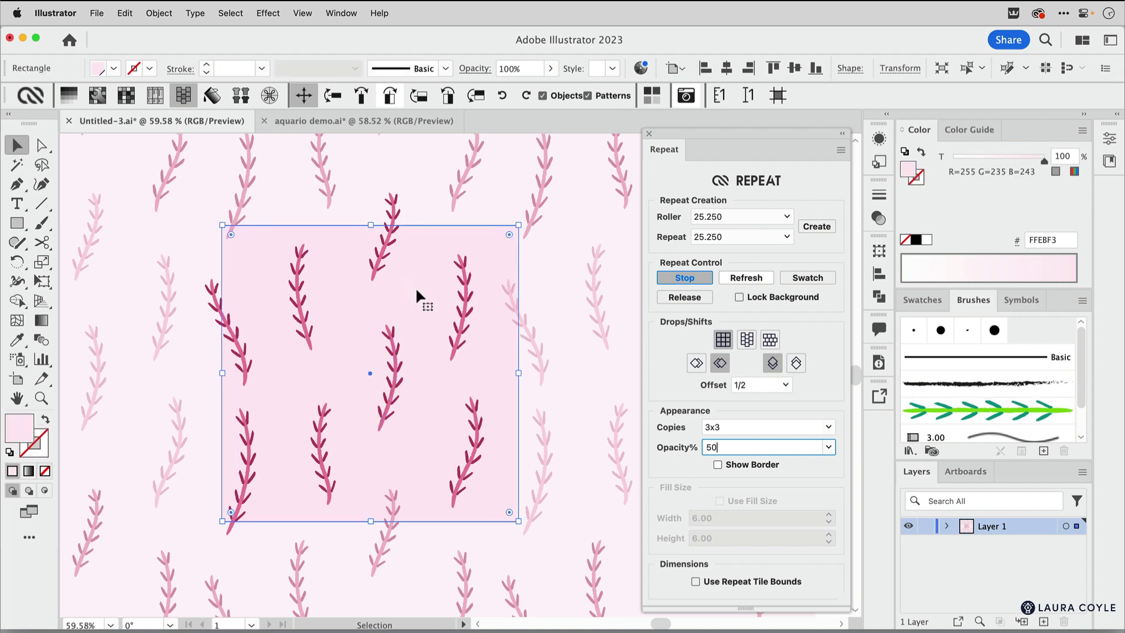
left_click_drag(410, 288, 532, 462)
left_click(740, 297)
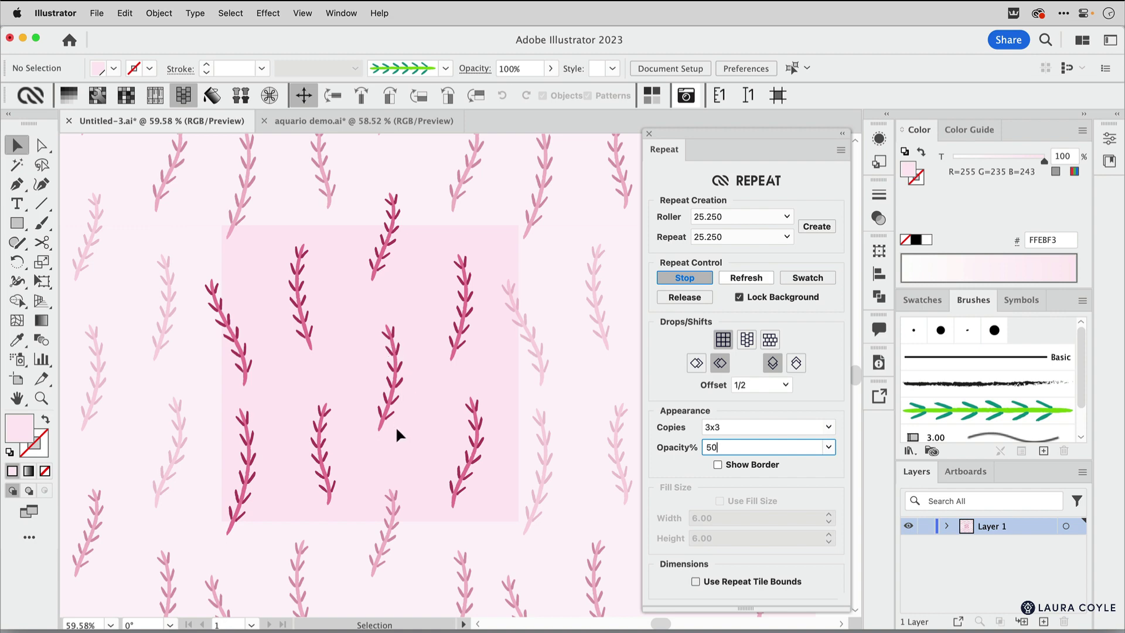
left_click(393, 391)
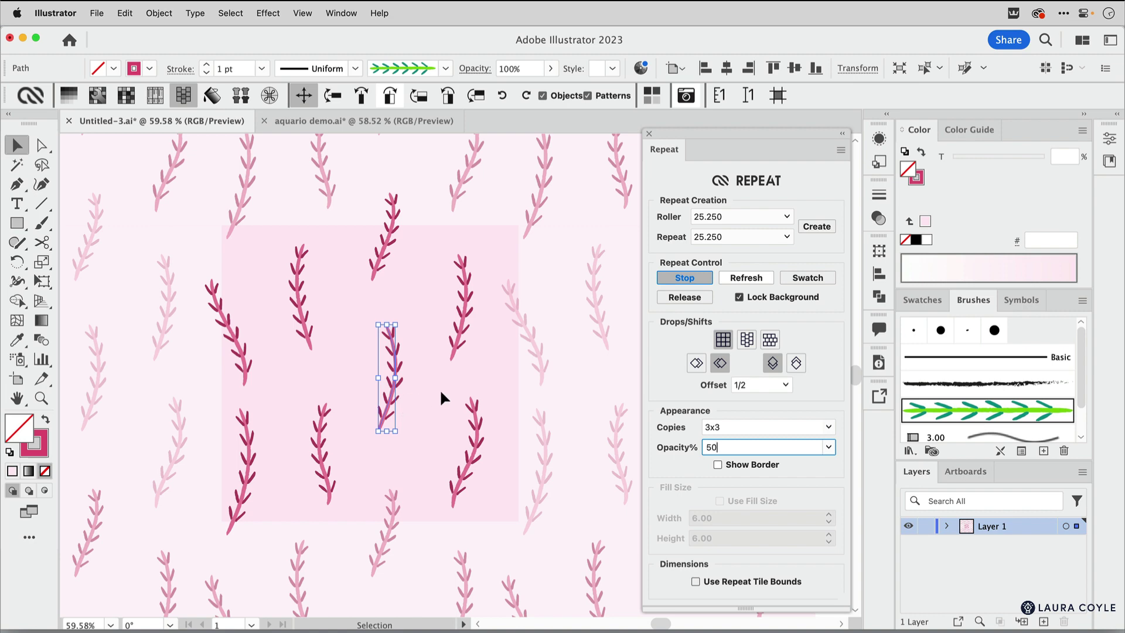
key("Return")
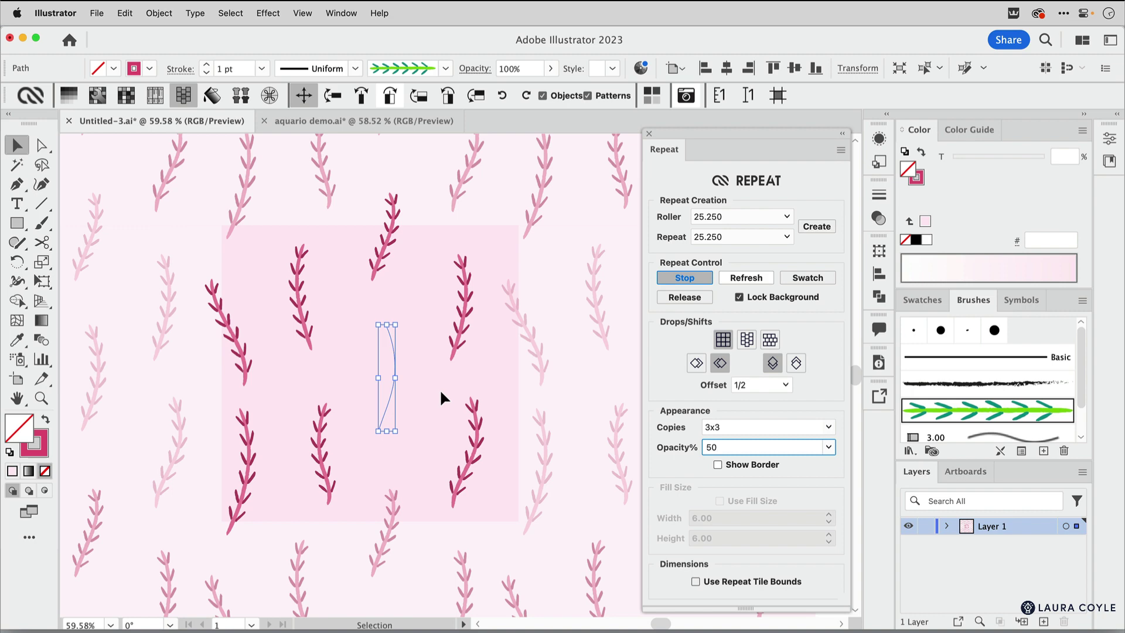
left_click(439, 388)
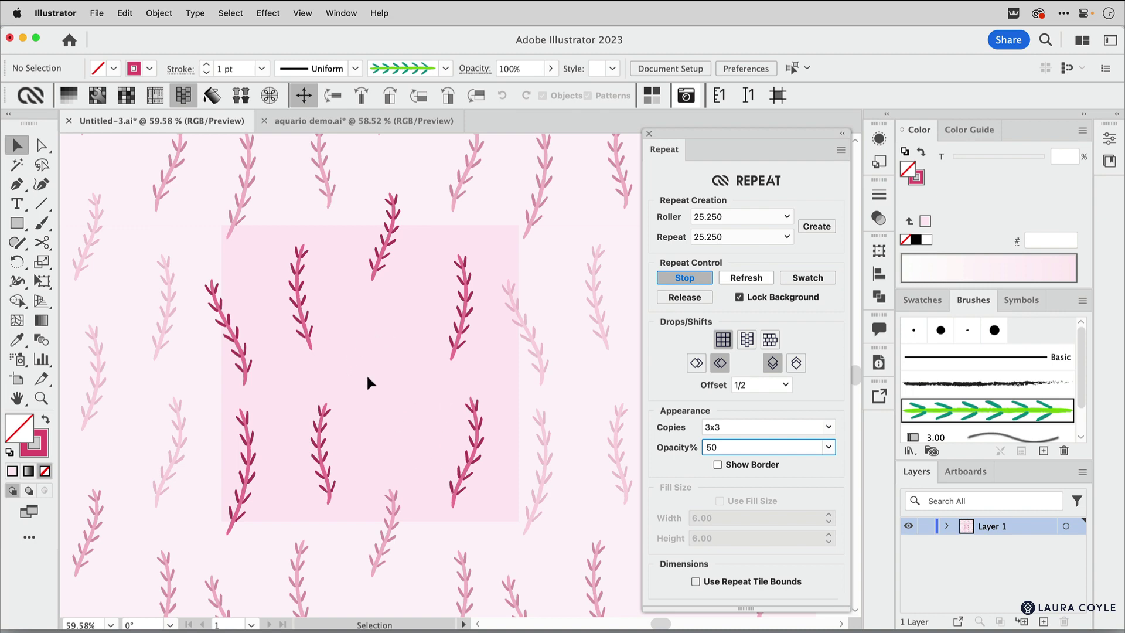
left_click(371, 349)
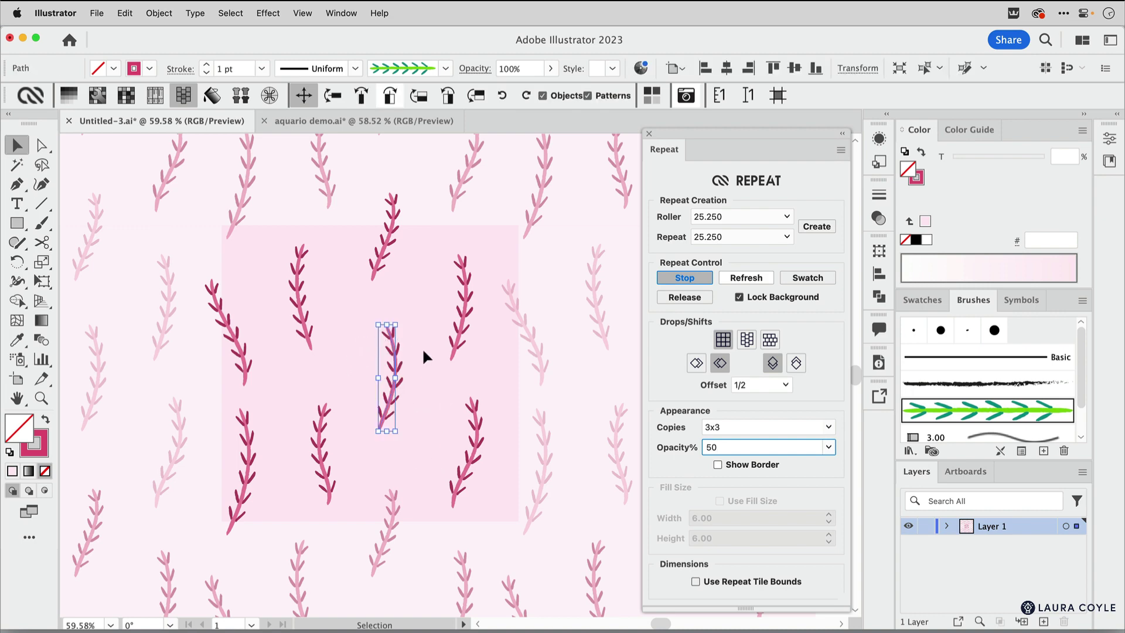
left_click(299, 322)
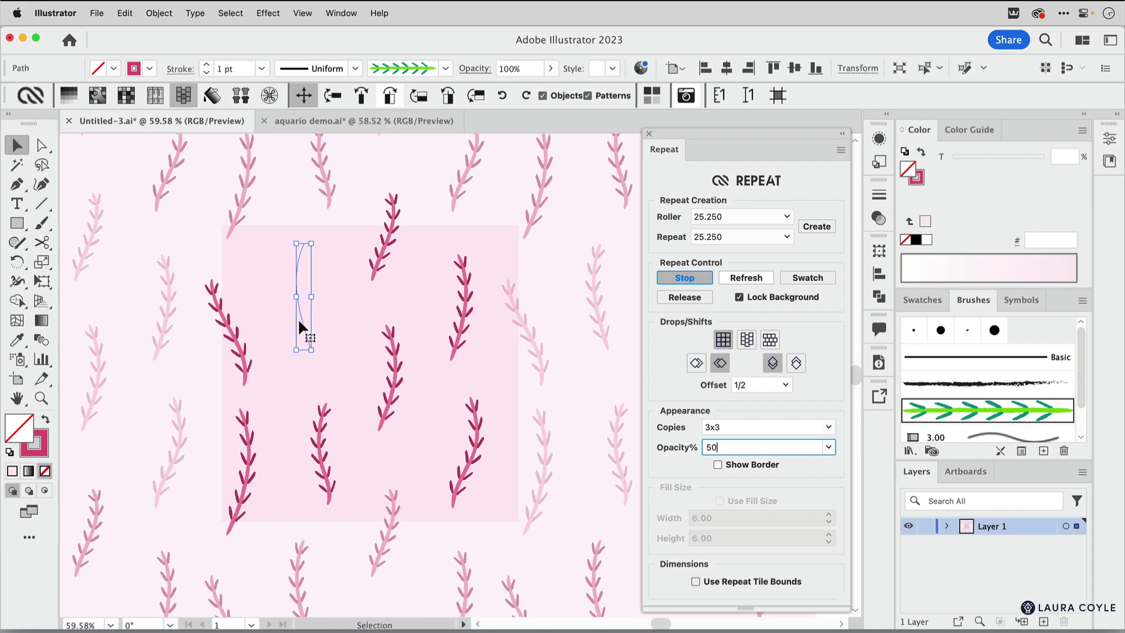
left_click(337, 320)
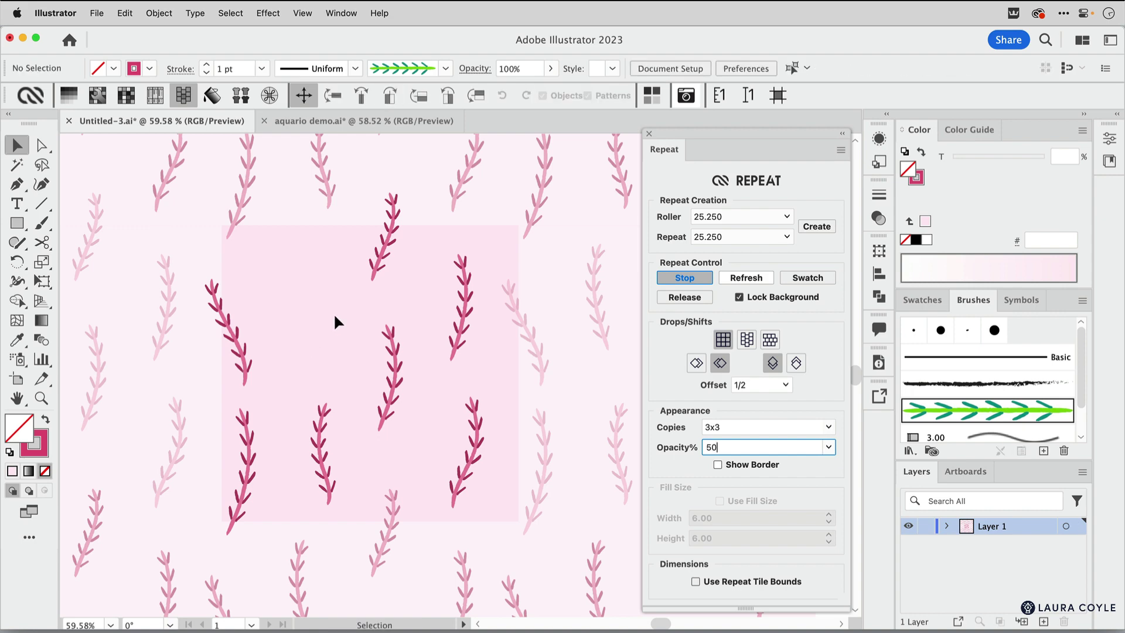
left_click(296, 315)
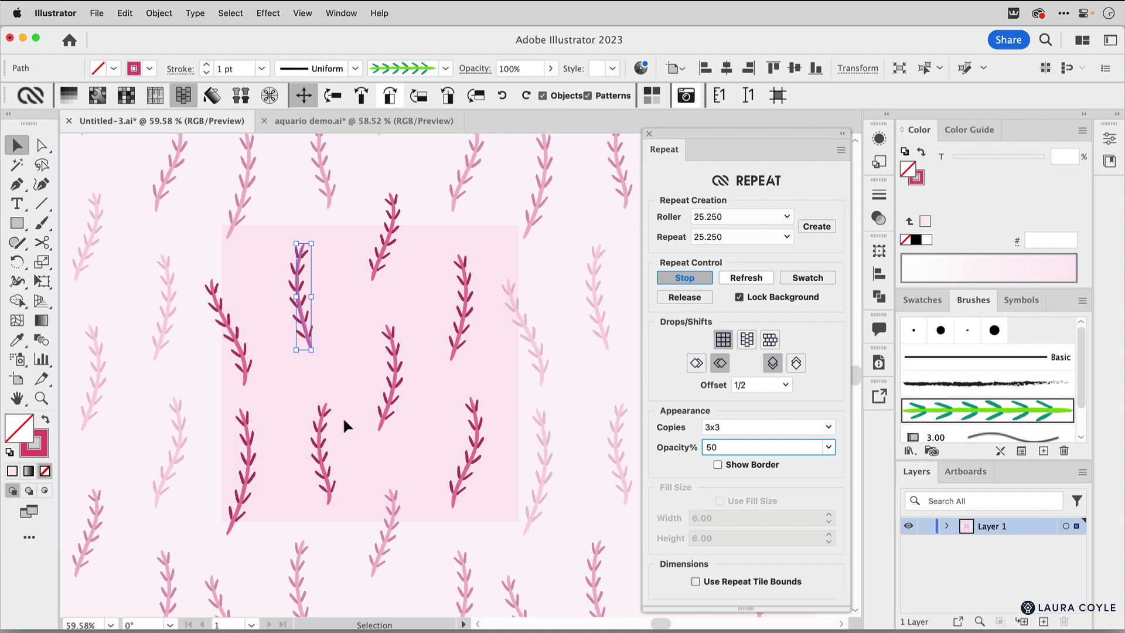
- Stop the live repeat to leave a single clipped pink tile, checking it in Outline view
left_click(326, 308)
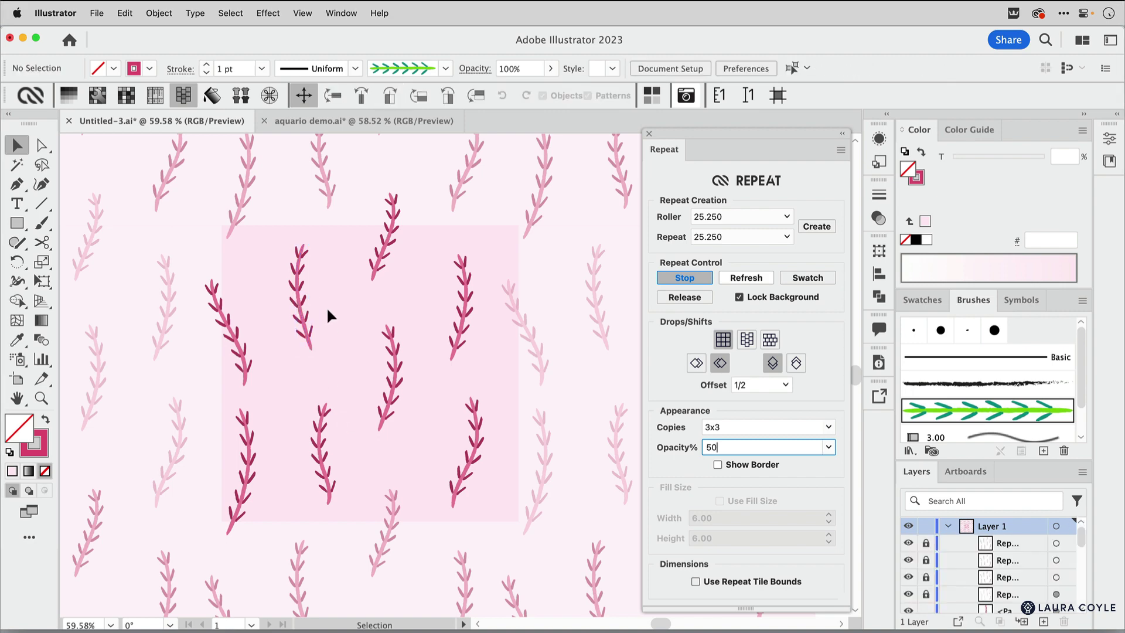
left_click(669, 277)
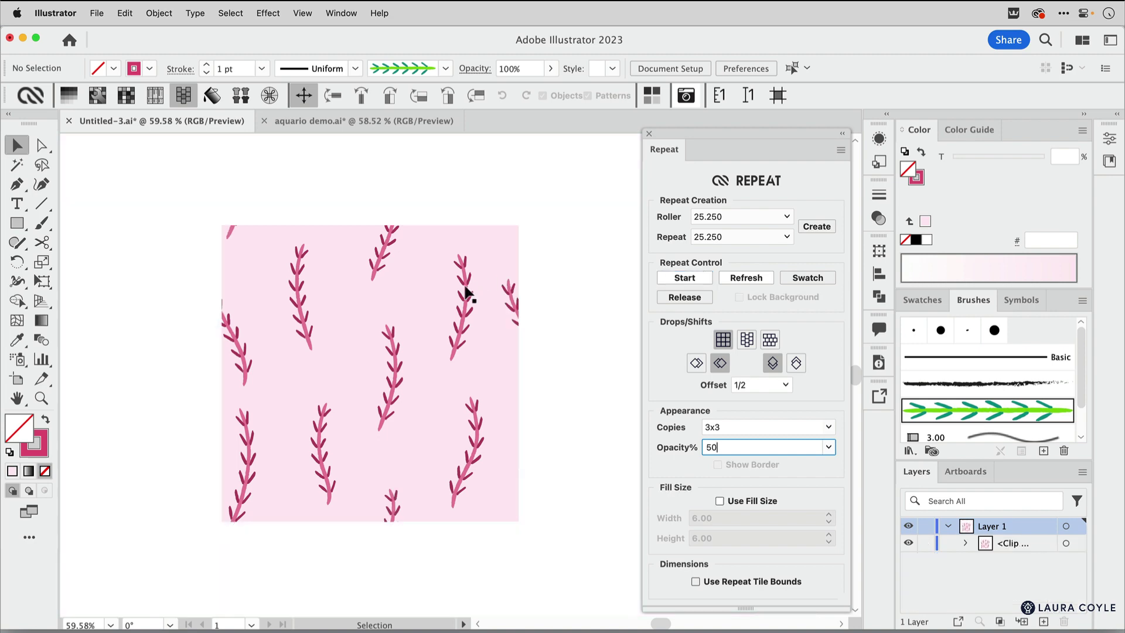
left_click(460, 302)
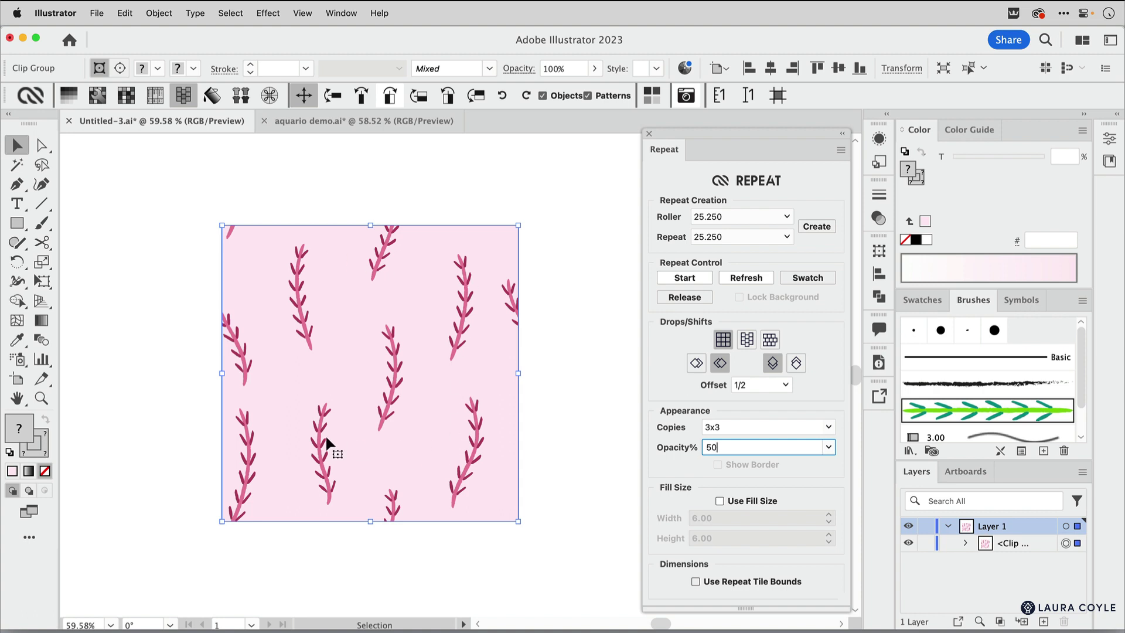
key("super+y")
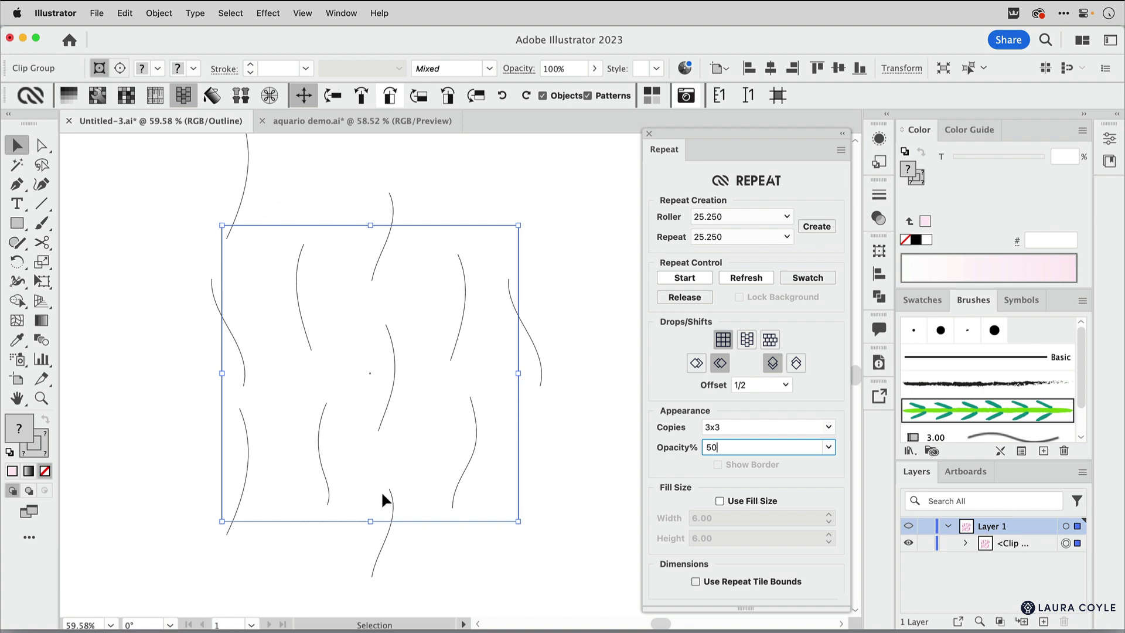
key("super+y")
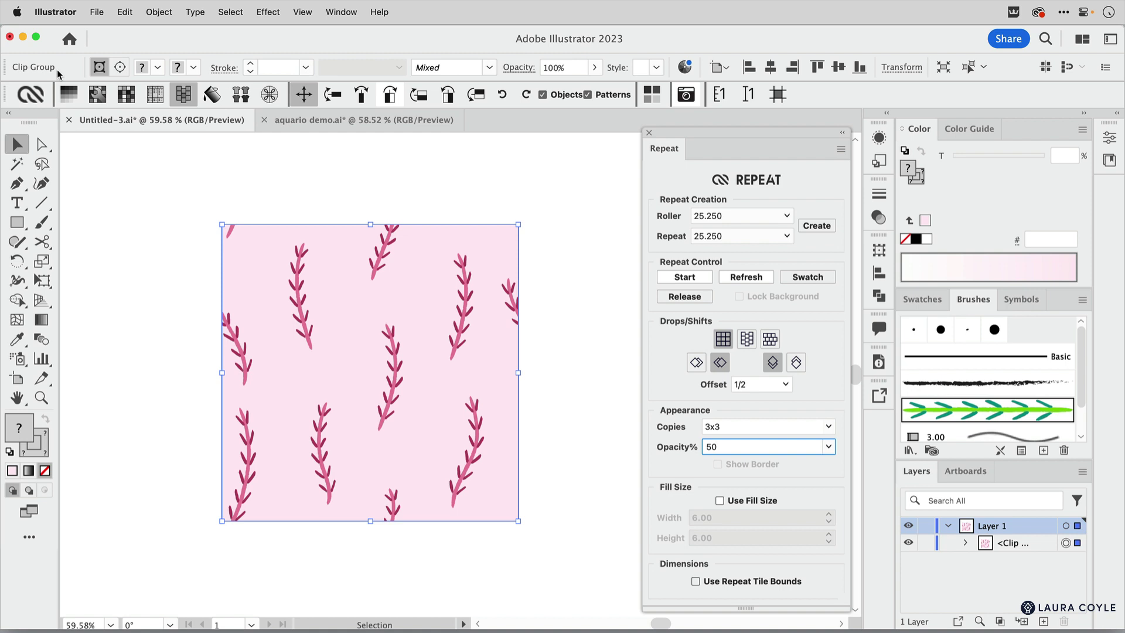
- Turn on Use Fill Size and set the fill Width to 10 and Height to 12
left_click(719, 501)
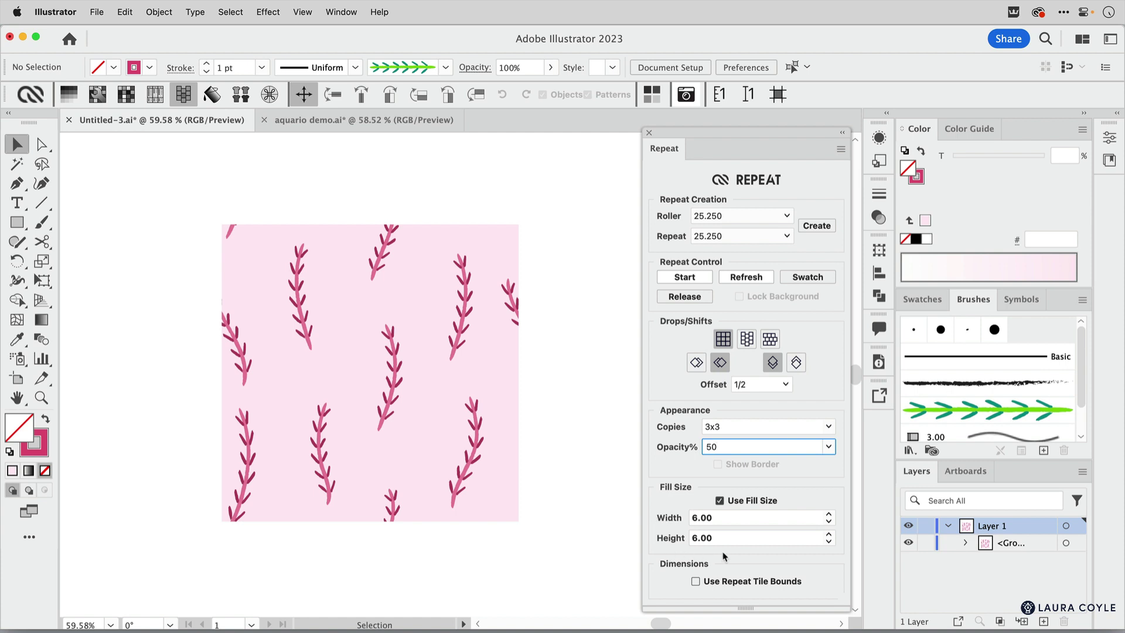
left_click(829, 514)
left_click(829, 514)
left_click(829, 514)
left_click(829, 535)
left_click(829, 534)
left_click(829, 534)
scroll(521, 343, "down", 1)
scroll(521, 343, "down", 3)
key("BackSpace")
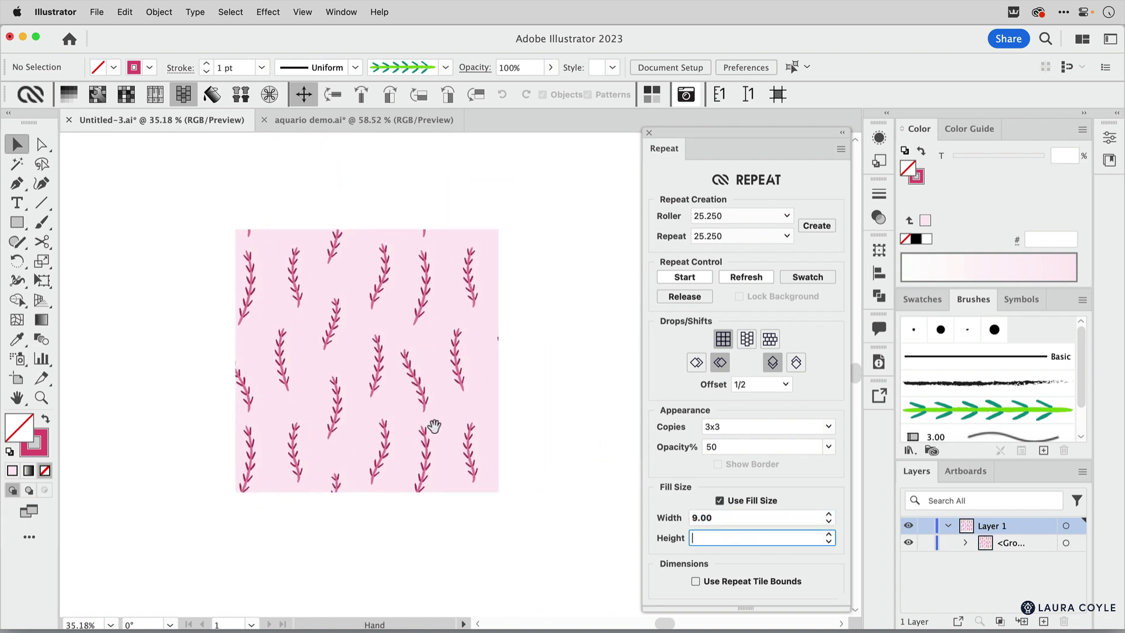
left_click(830, 514)
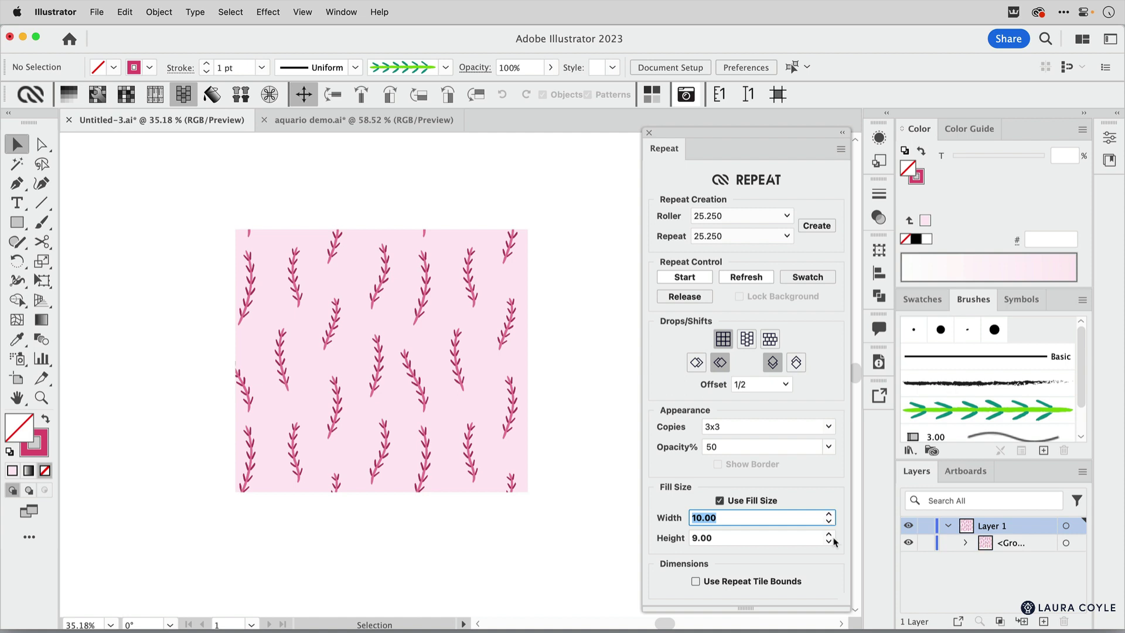
left_click(830, 535)
left_click(830, 534)
left_click(830, 534)
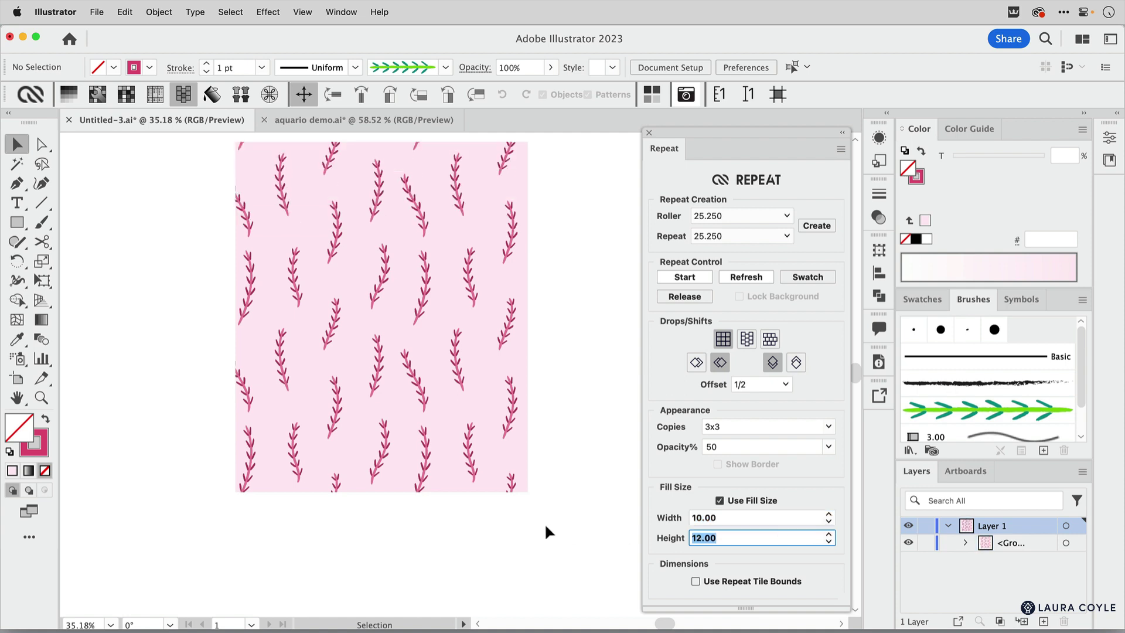
- Recentre the enlarged pattern fill, inspect it in Outline view, and bring up the swatches
left_click_drag(611, 462, 562, 494)
left_click(397, 472)
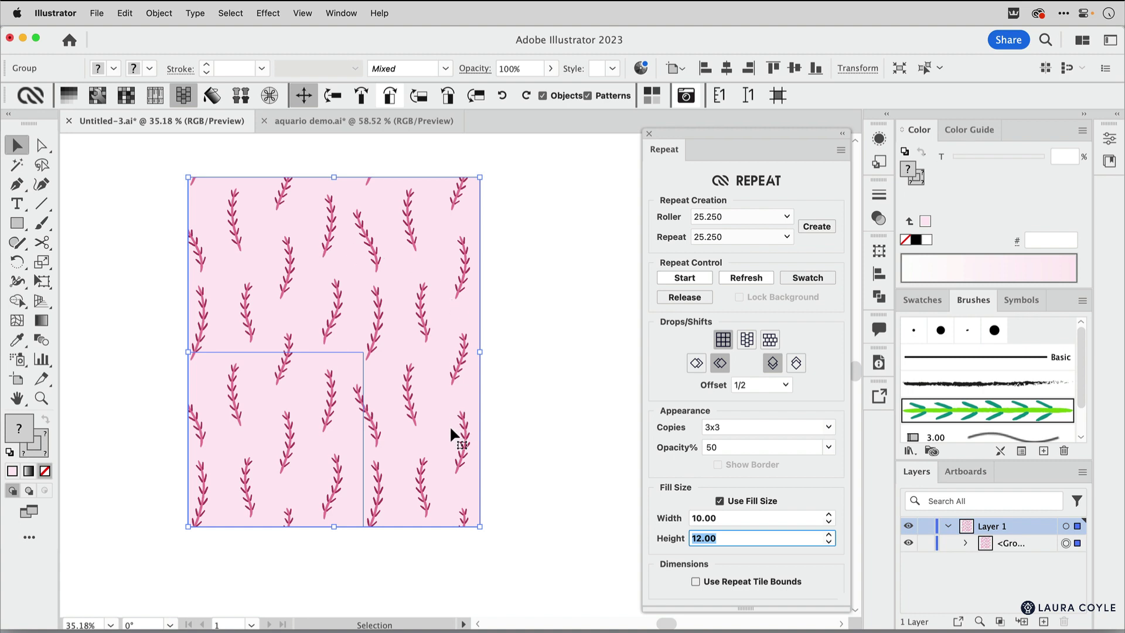
key("super+y")
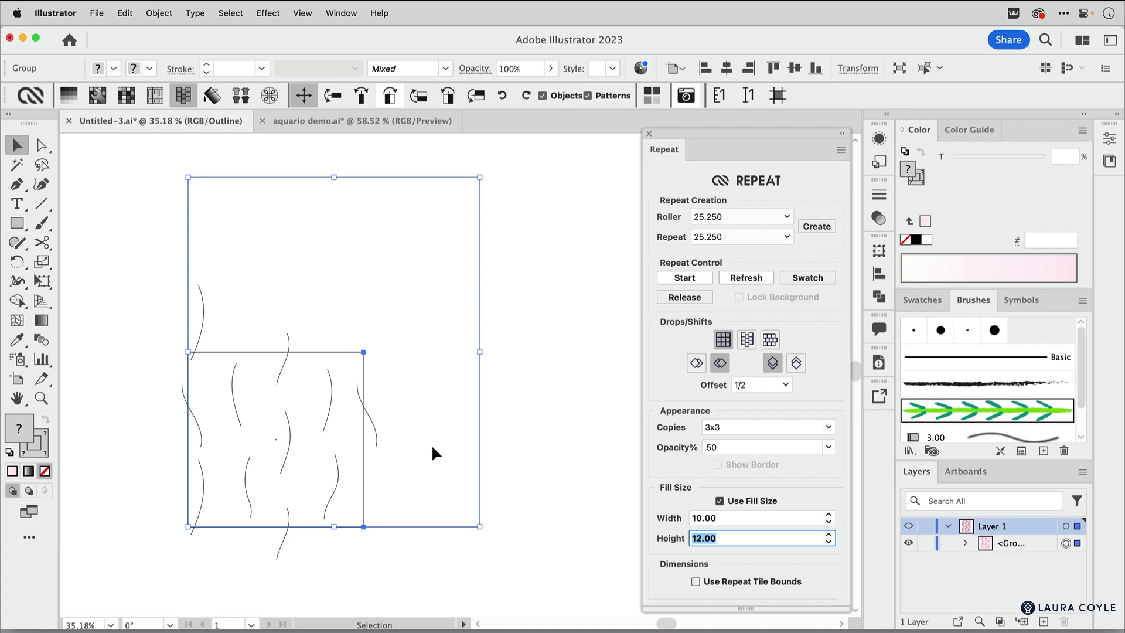
key("super+y")
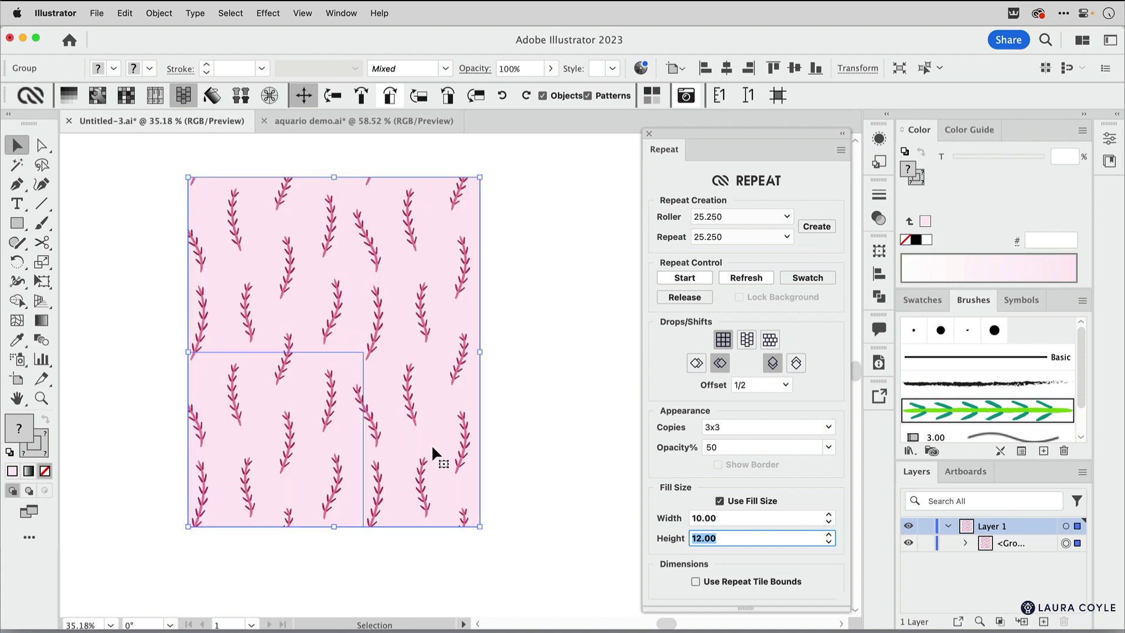
left_click(922, 299)
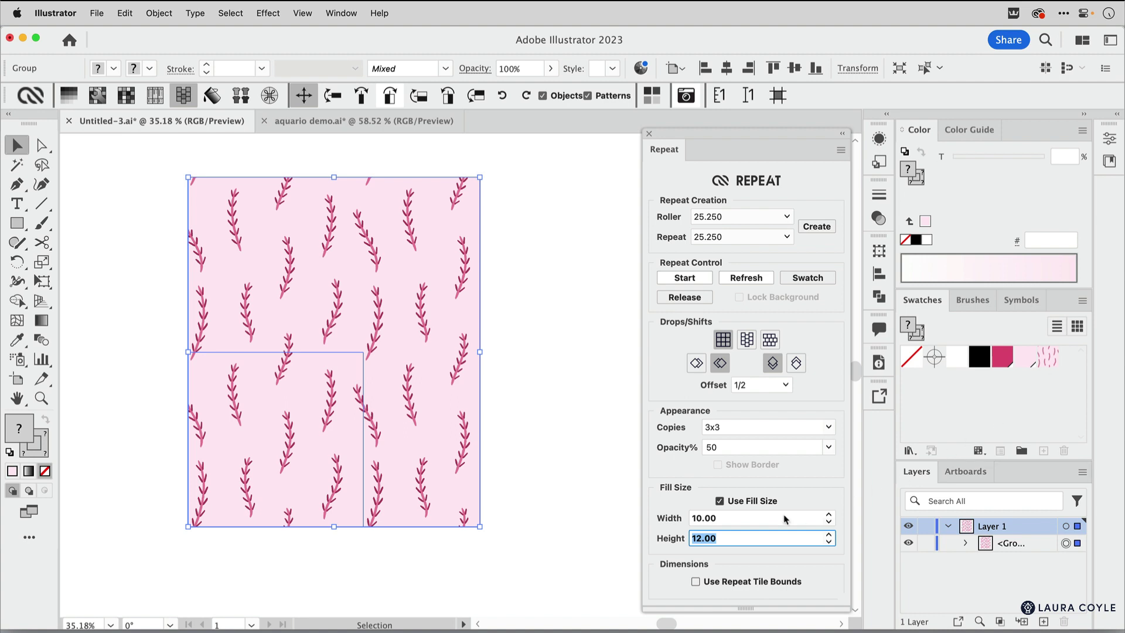
- Switch off Use Fill Size so the repeat shrinks back to a single sprig tile
left_click(721, 501)
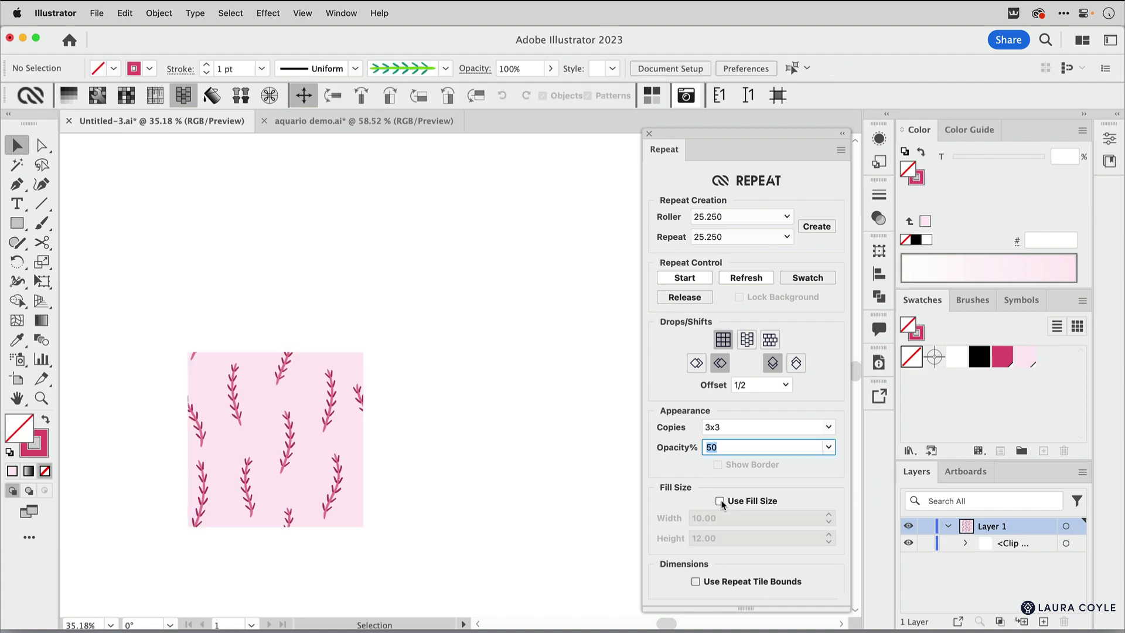
left_click(721, 502)
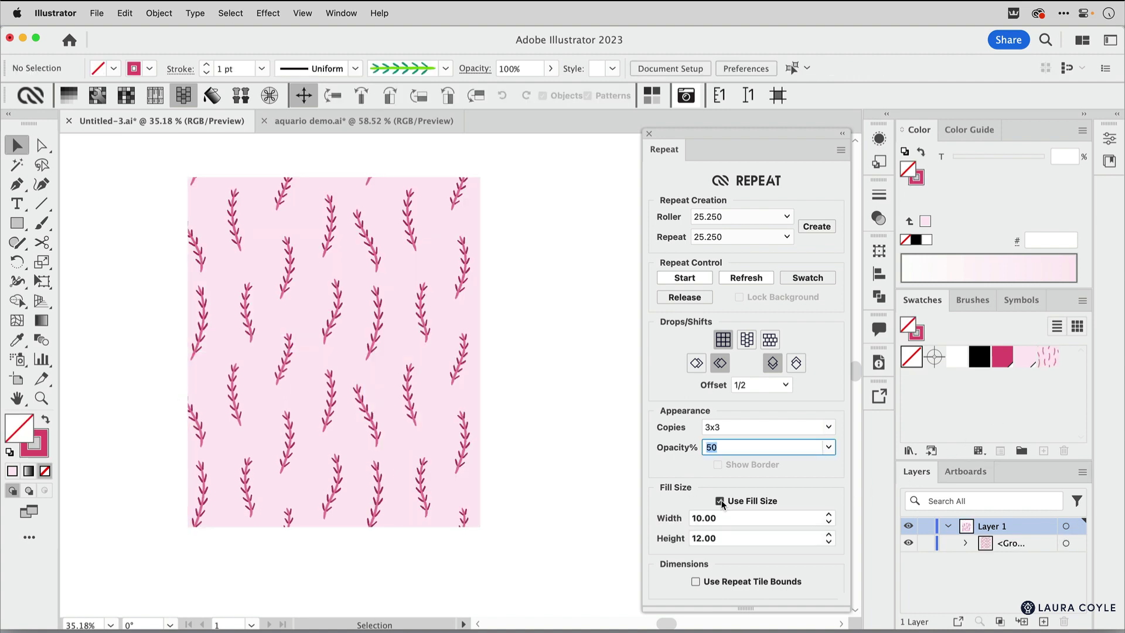
left_click(722, 502)
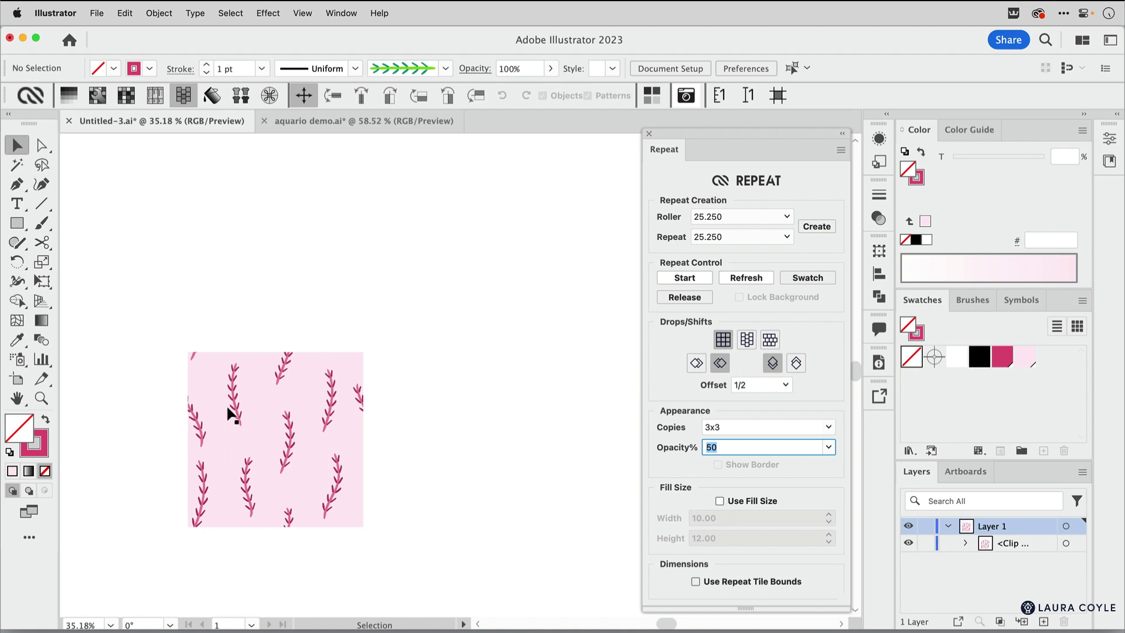
- Save the sprig tile as a new pattern swatch, Unnamed Pattern 15
left_click(237, 417)
scroll(309, 457, "up", 5)
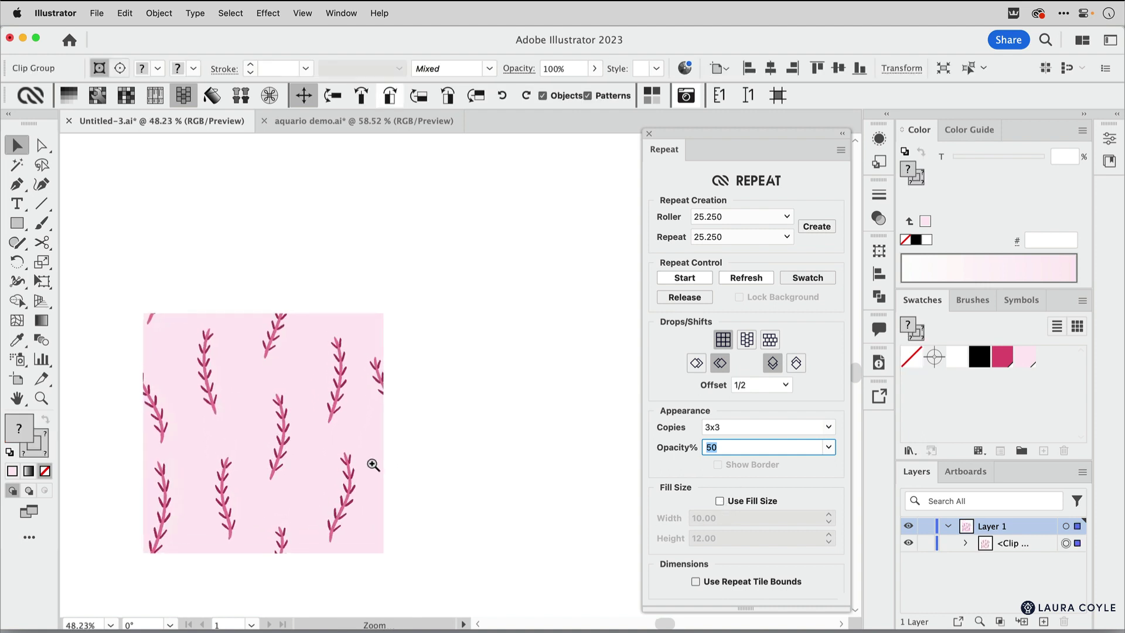
left_click_drag(297, 452, 278, 366)
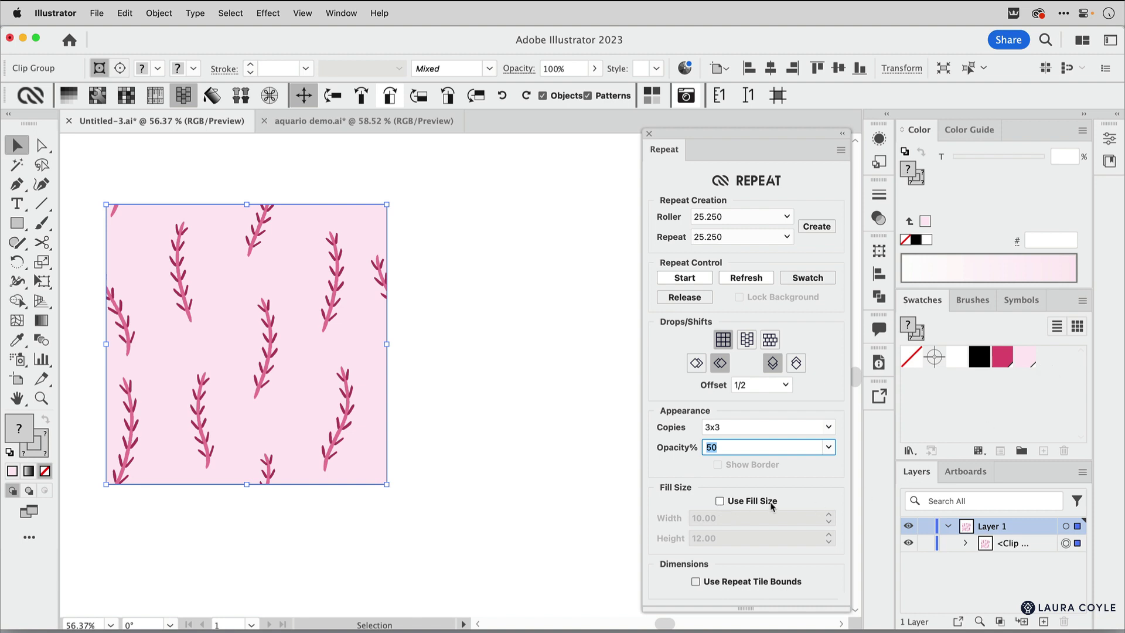
left_click(813, 279)
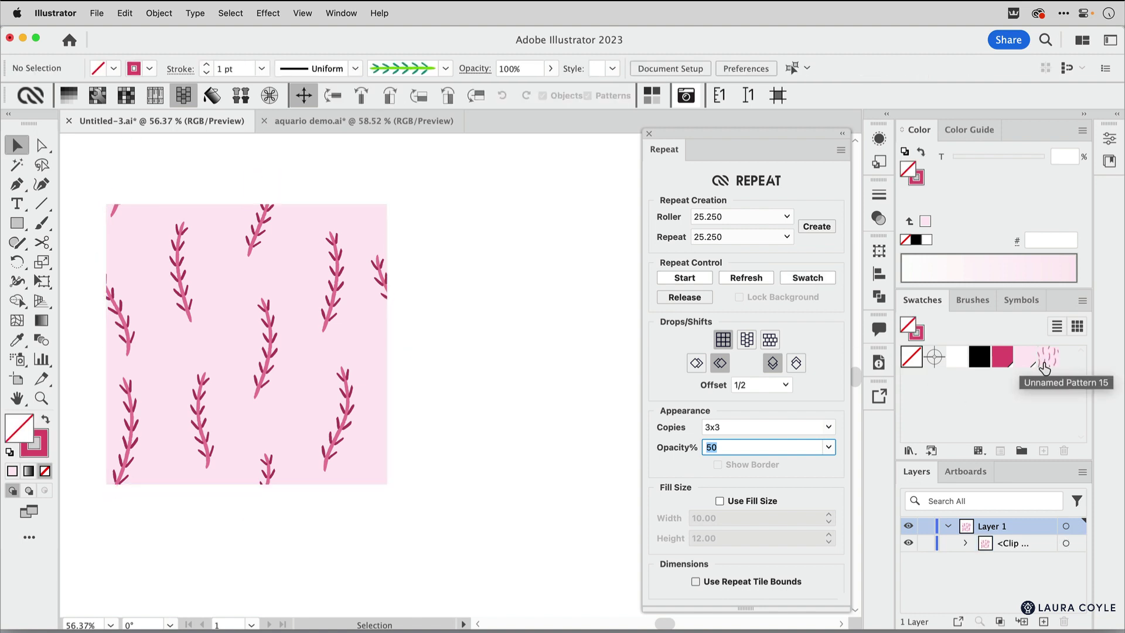
left_click(336, 423)
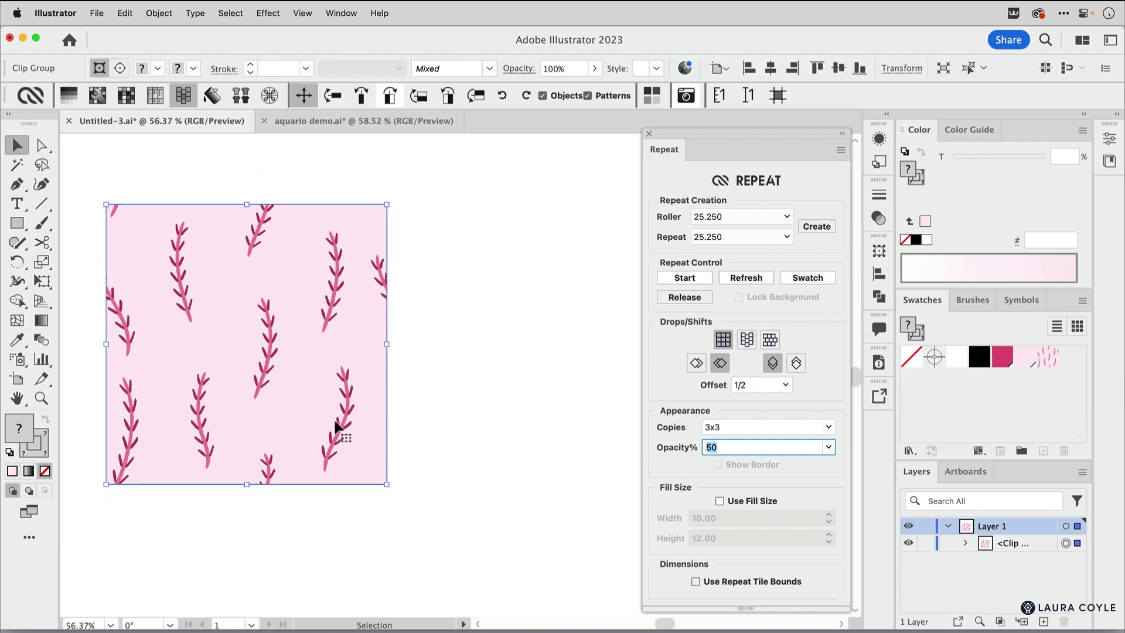
- Release a plain non-repeat copy of the sprig repeat, move it aside, and delete it
left_click(703, 298)
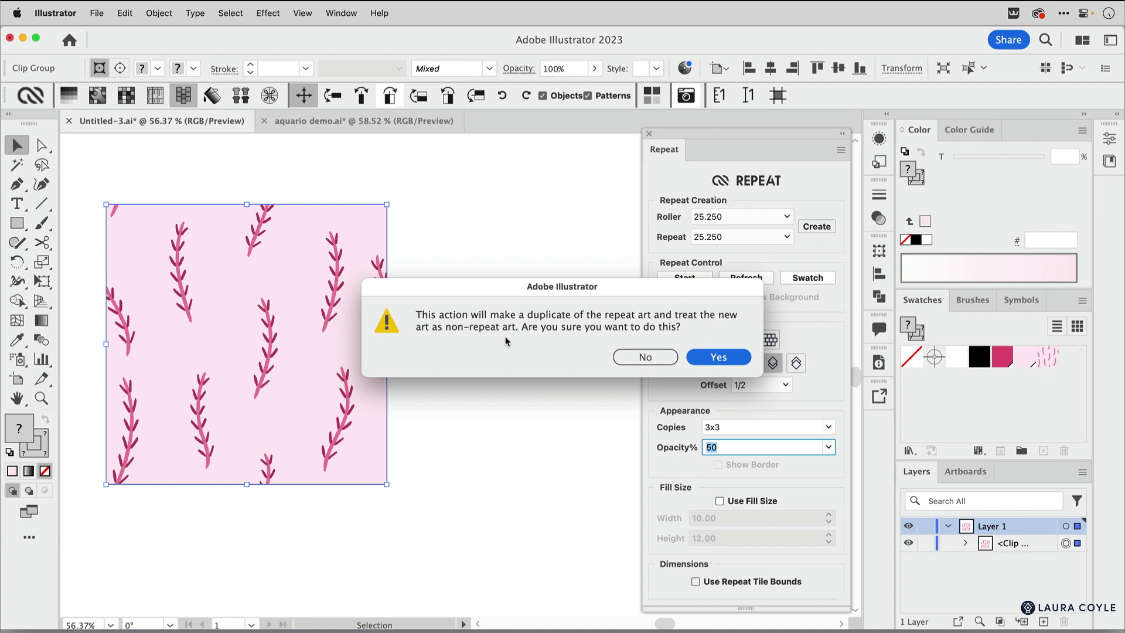
left_click(718, 358)
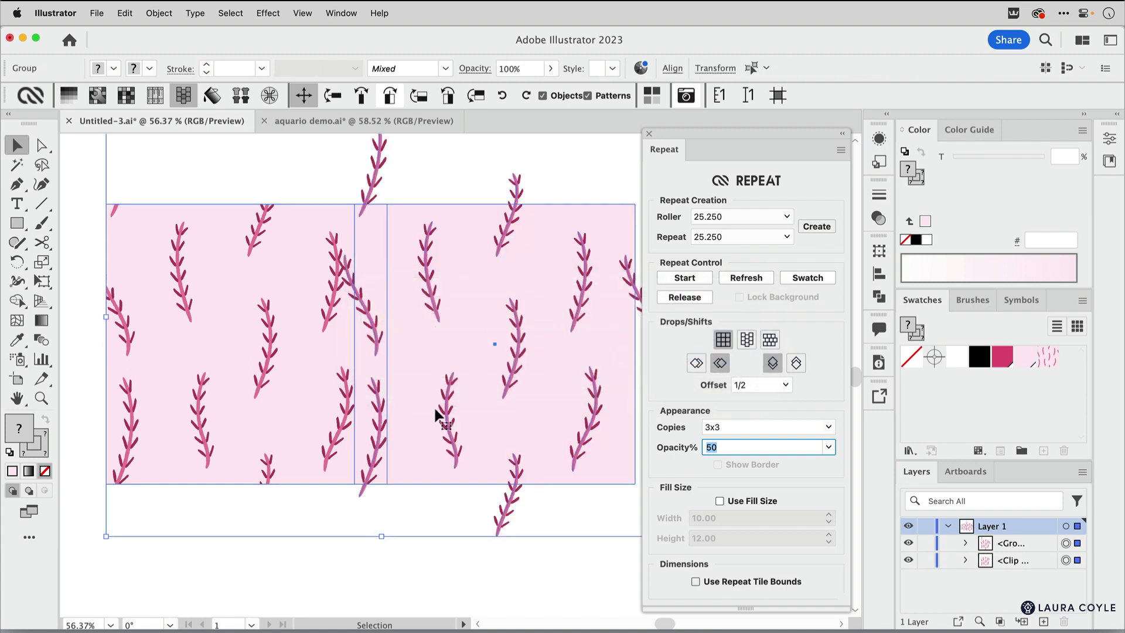
left_click(447, 567)
left_click_drag(491, 442, 557, 478)
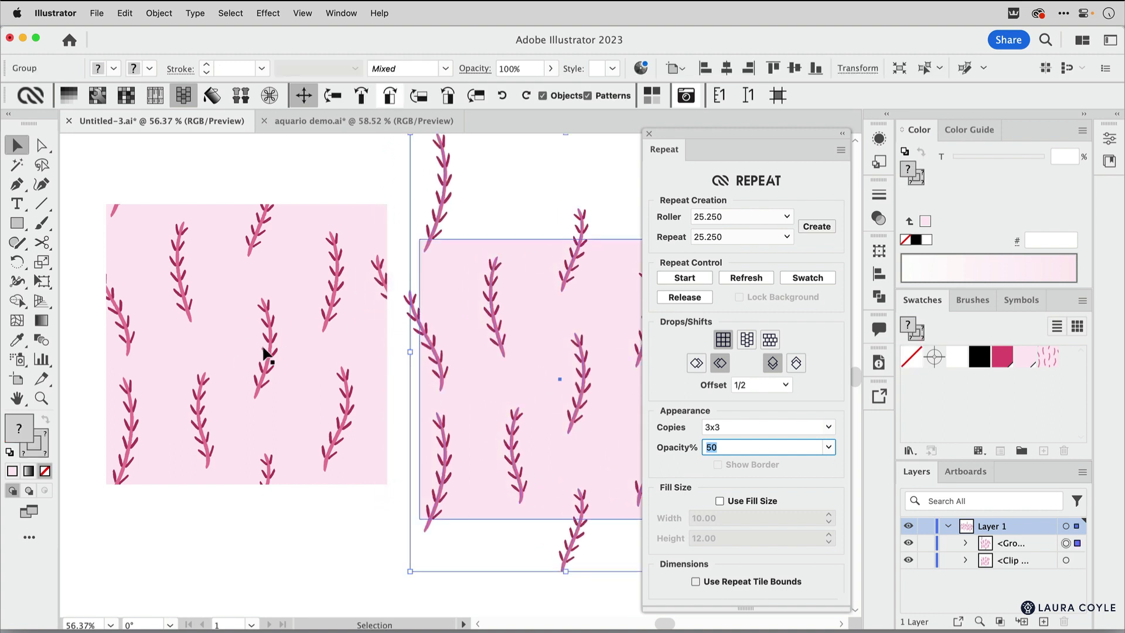
left_click_drag(427, 444, 486, 387)
scroll(543, 392, "down", 3)
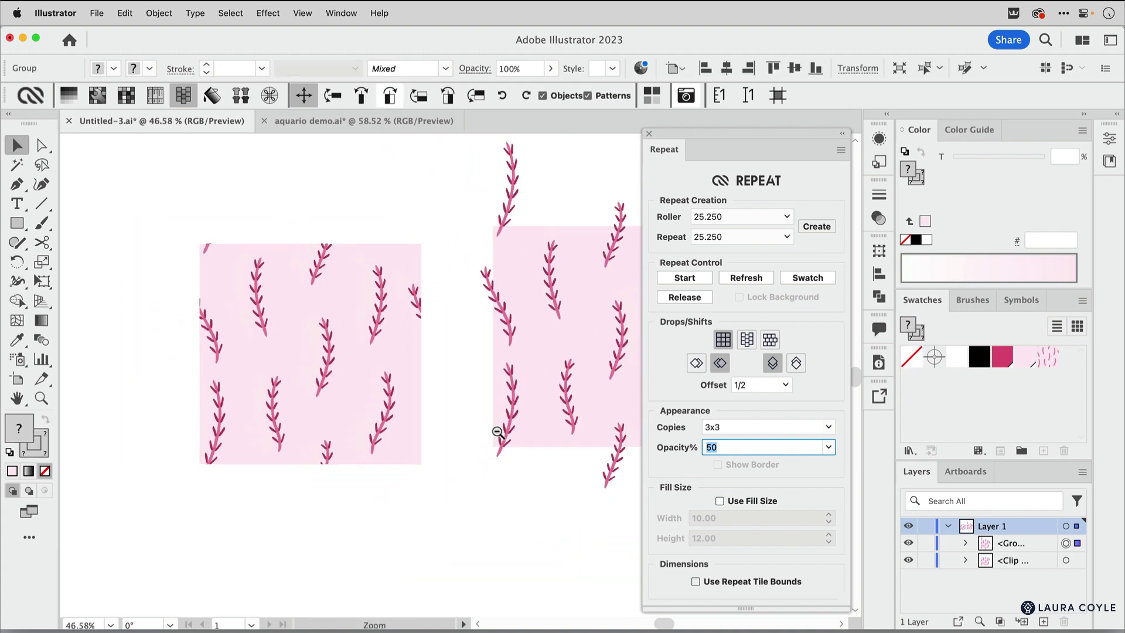
scroll(428, 427, "right", 6)
left_click_drag(380, 433, 419, 462)
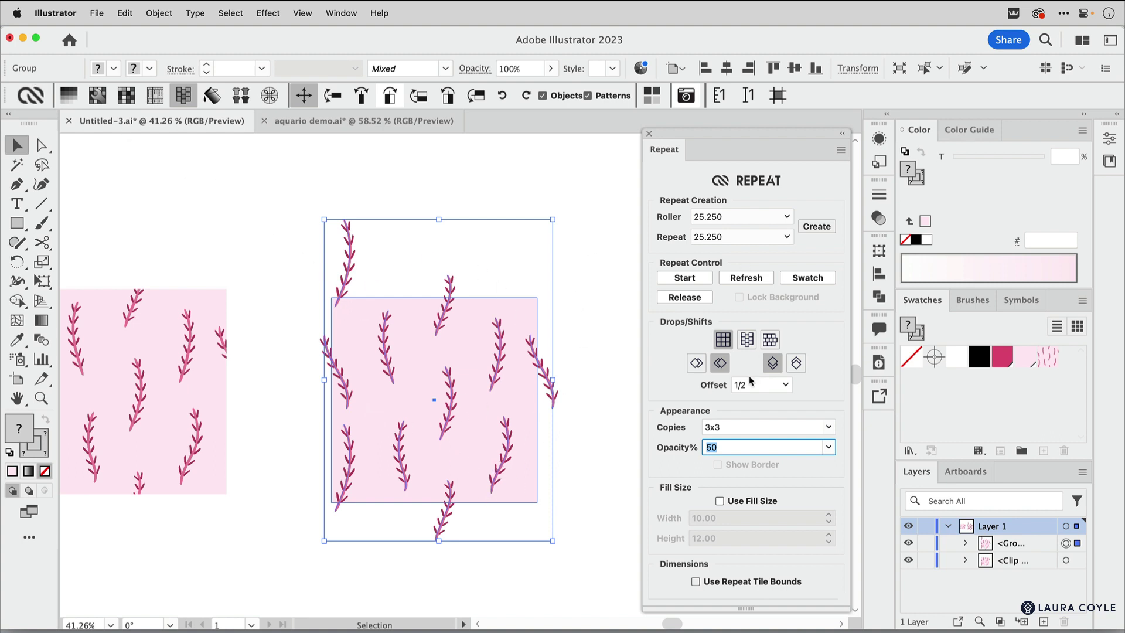
key("Delete")
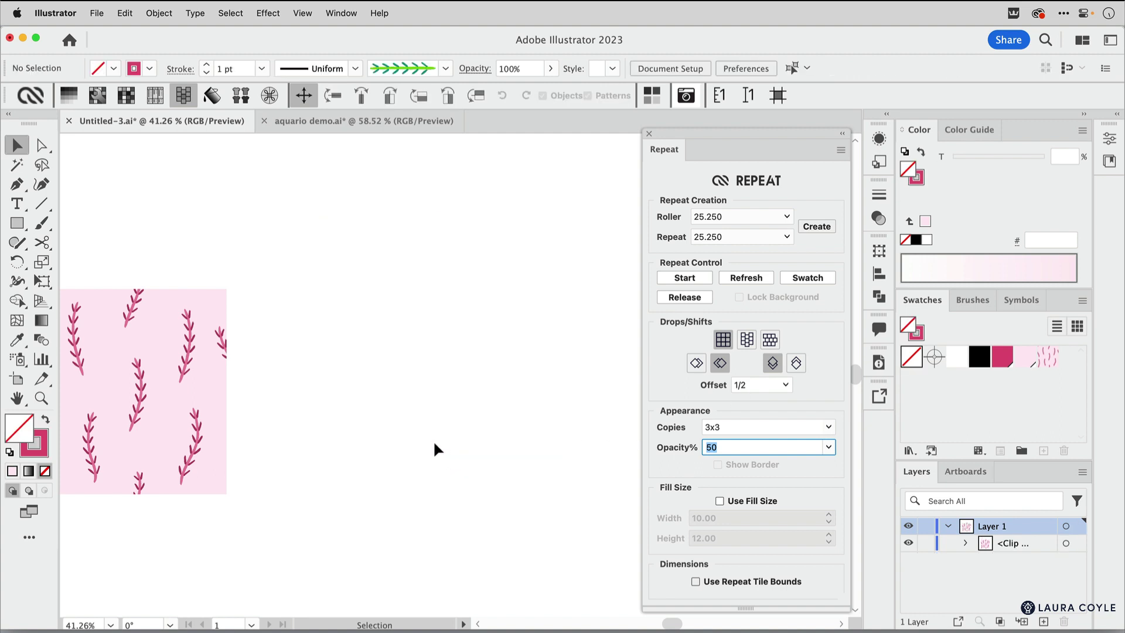
- Reselect the original sprig tile and switch to the green Untitled-8 document
scroll(413, 439, "left", 5)
left_click(430, 428)
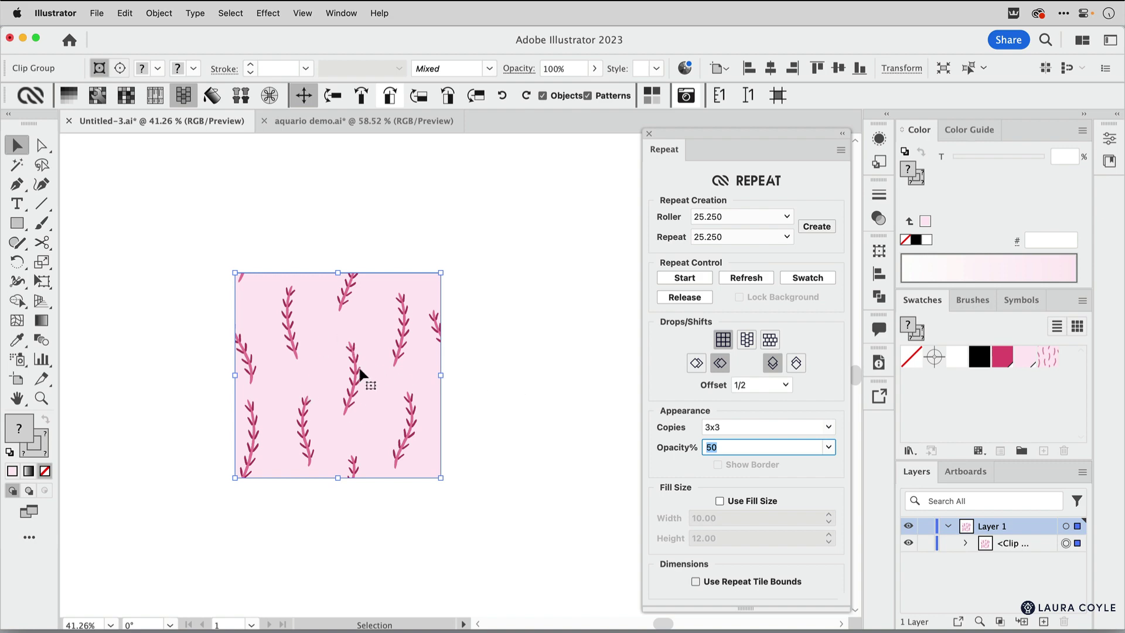
left_click(667, 279)
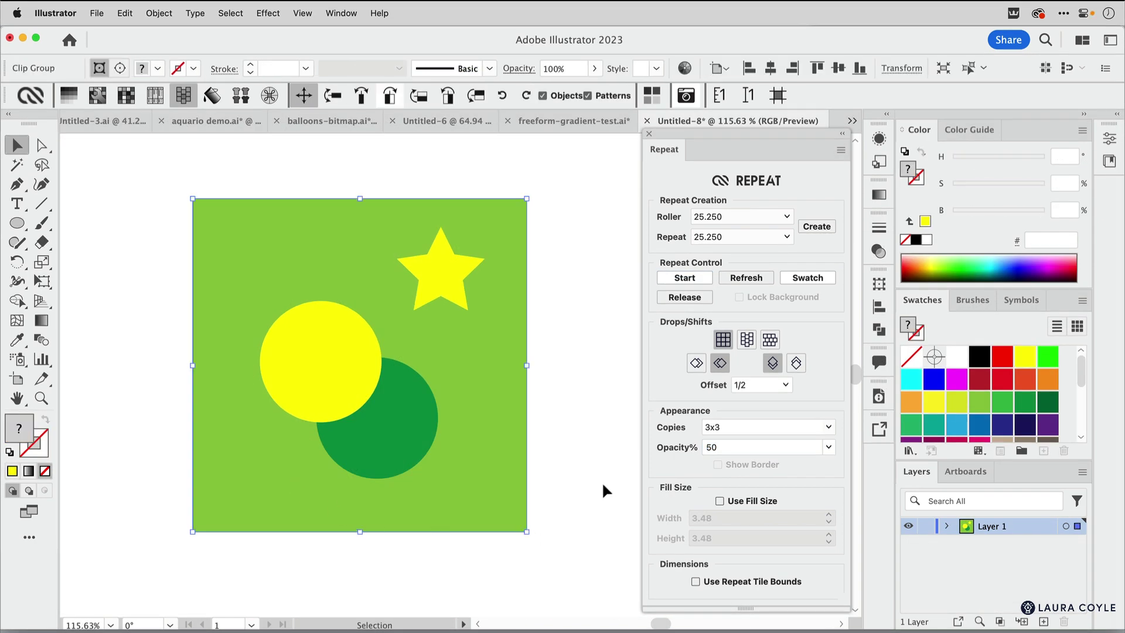
- Start the live repeat, carve the yellow circle from the dark green one, and copy the crescent upper-left
left_click(682, 278)
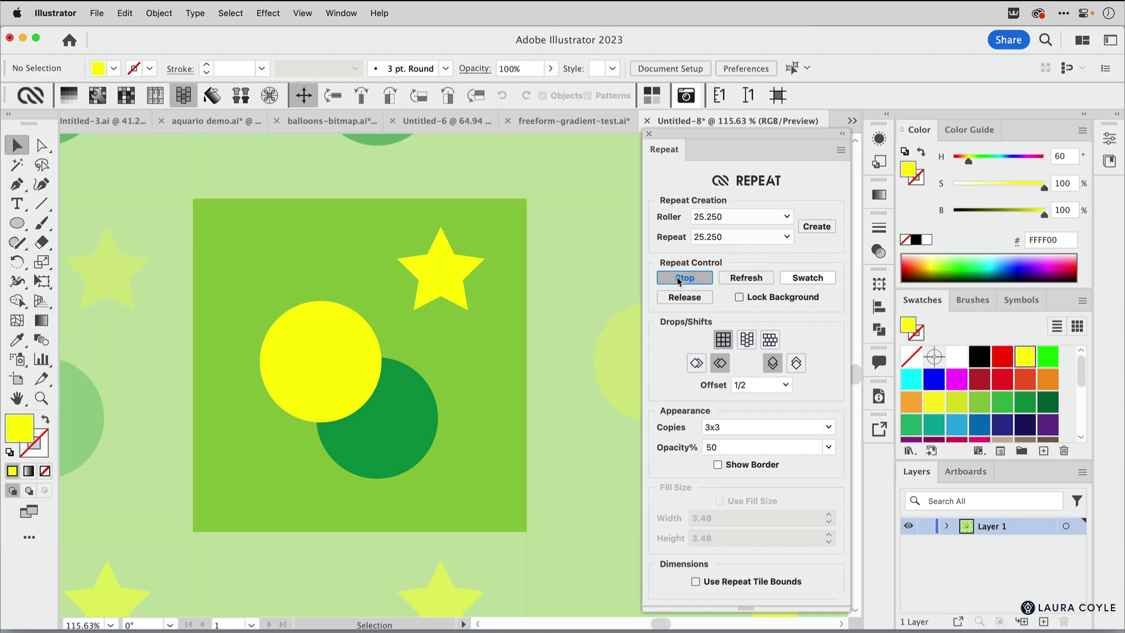
left_click(372, 456)
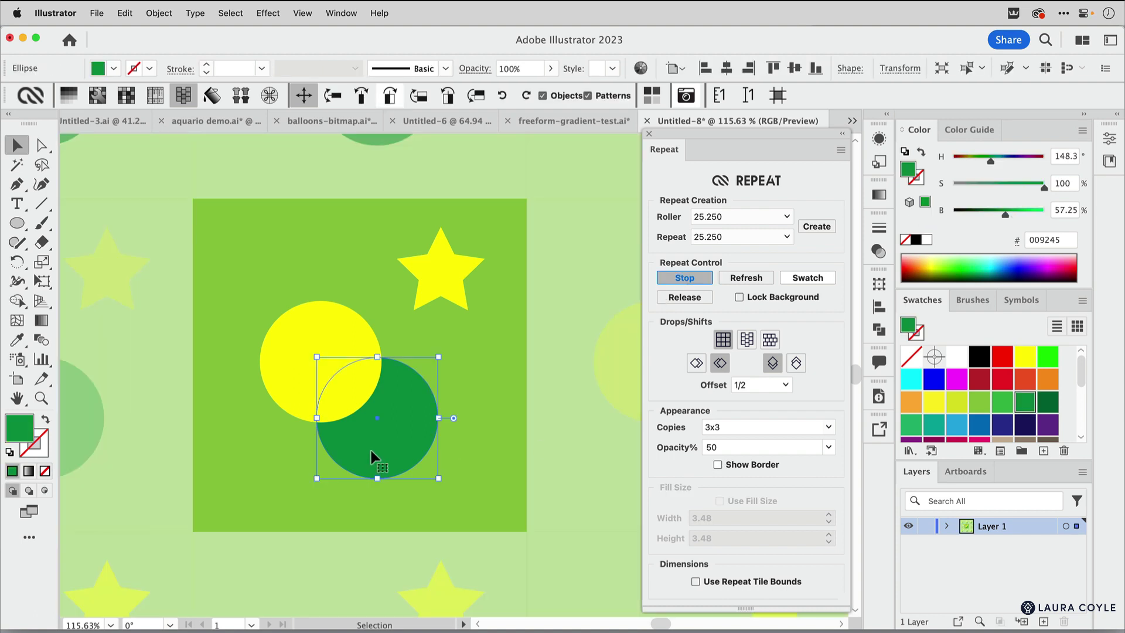
left_click(277, 351, "shift")
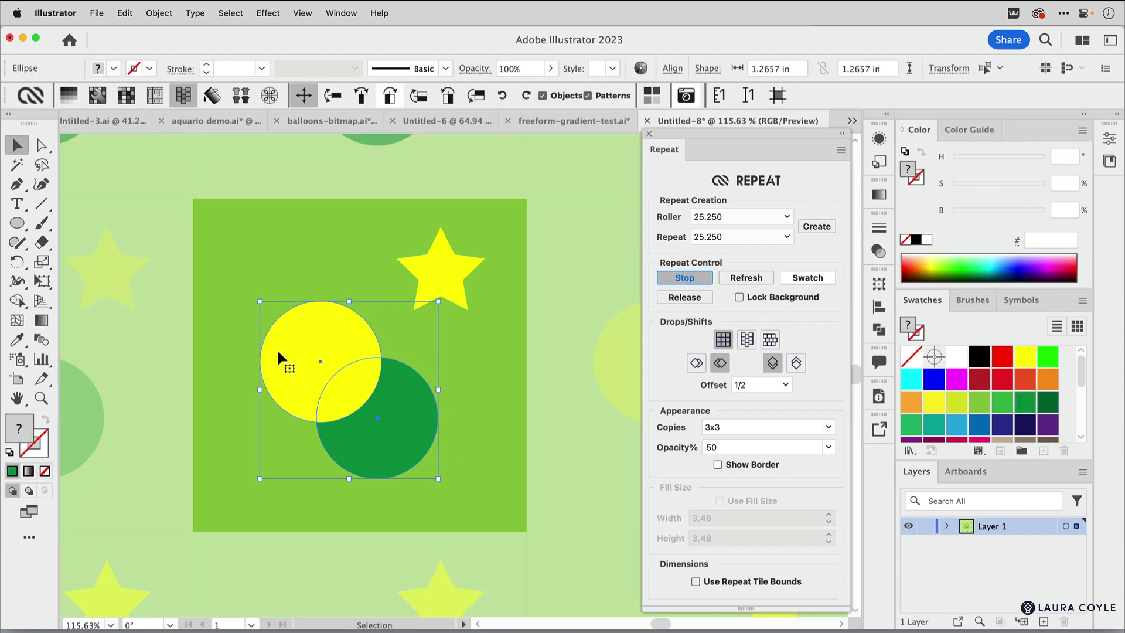
key("shift+m")
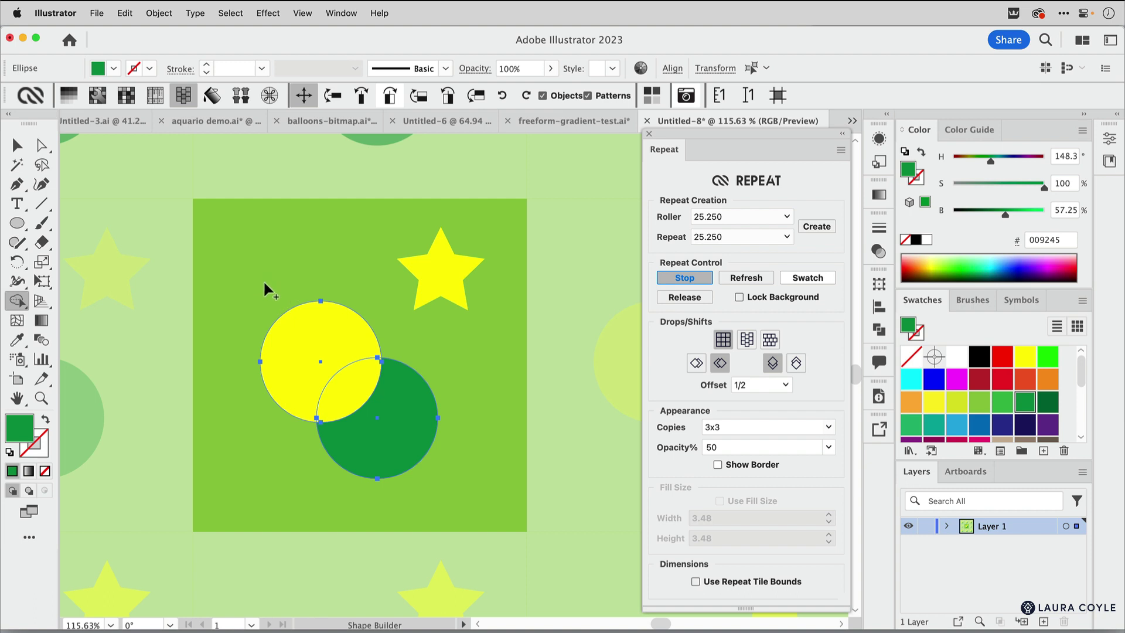
left_click_drag(314, 351, 339, 377)
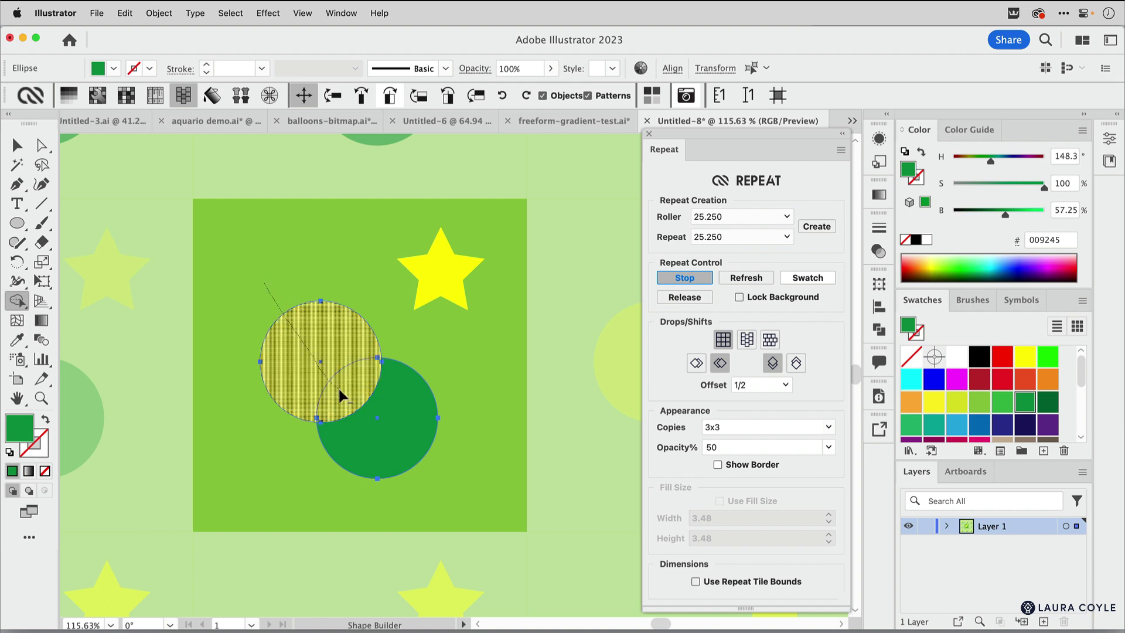
key("v")
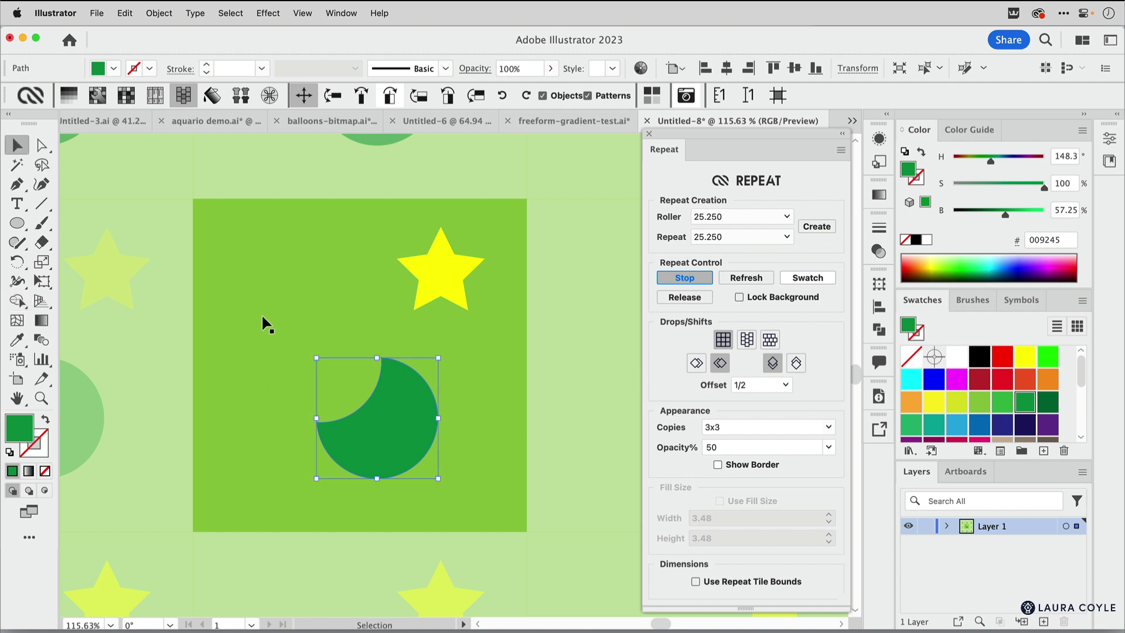
left_click_drag(373, 450, 277, 354)
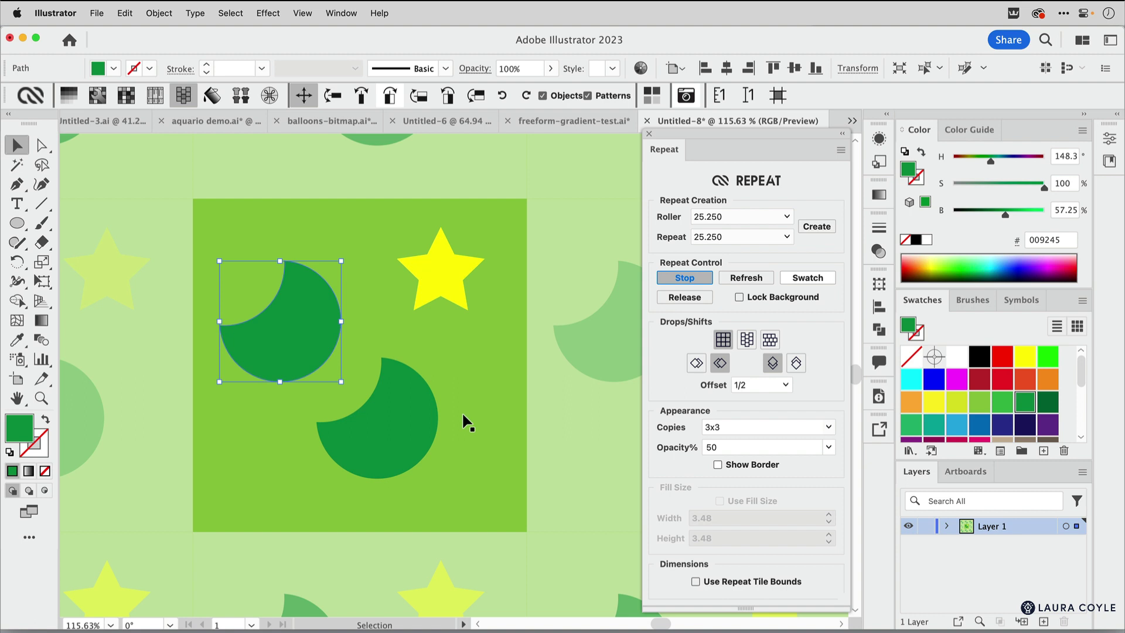
- Erase curved bands across the upper green crescent with the Eraser
key("shift+e")
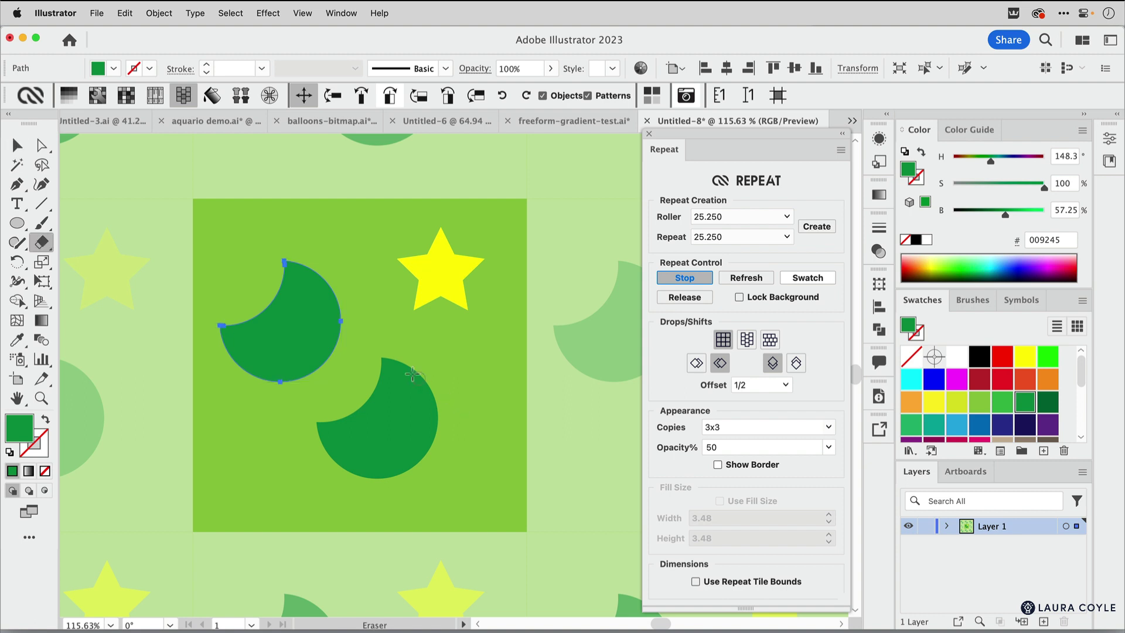
mouse_move(258, 271)
left_mouse_down()
mouse_move(303, 285)
mouse_move(355, 268)
mouse_move(248, 328)
mouse_move(231, 373)
mouse_move(281, 375)
mouse_move(365, 315)
left_mouse_up()
key("v")
- Stop the live repeat preview and open the tropicalia-colorist1.ai document
left_click(504, 366)
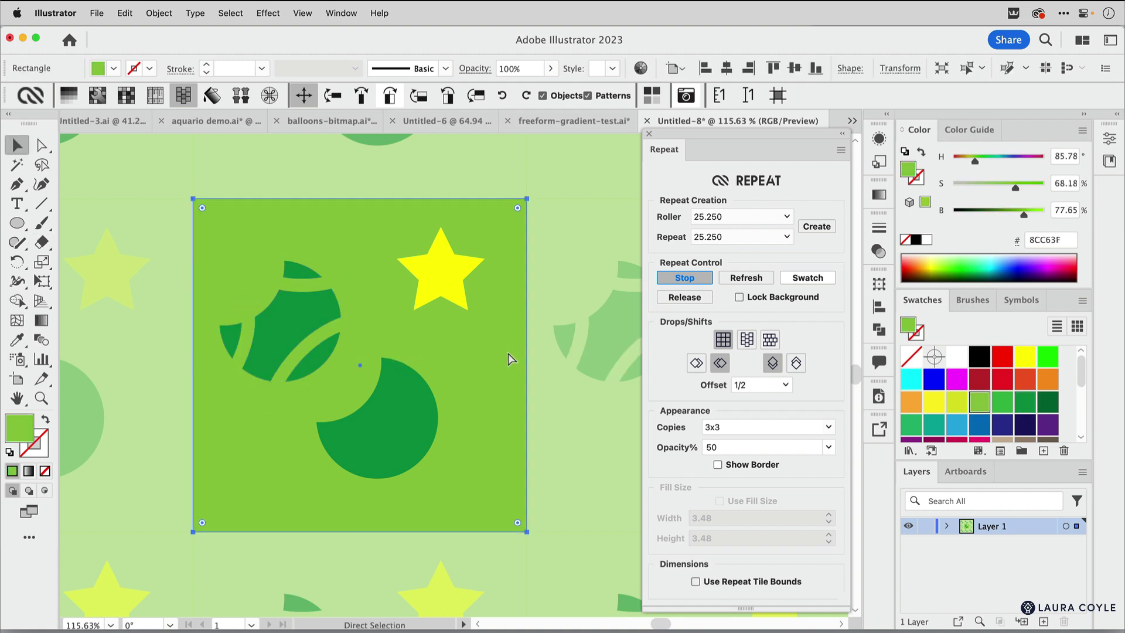
left_click_drag(508, 351, 446, 384)
left_click(685, 278)
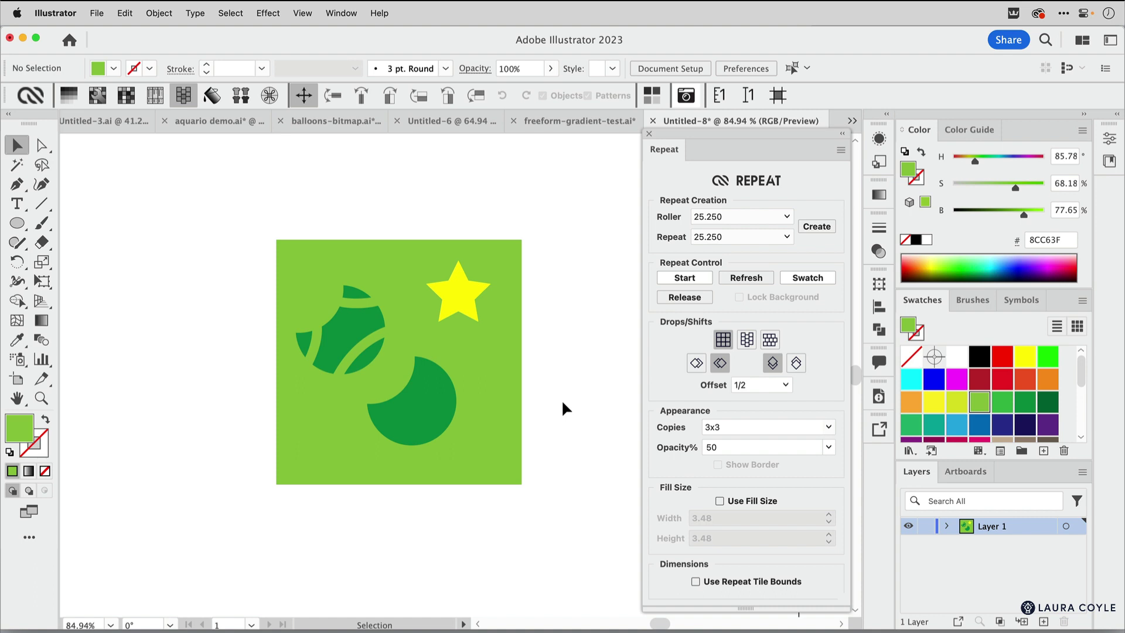
key("super")
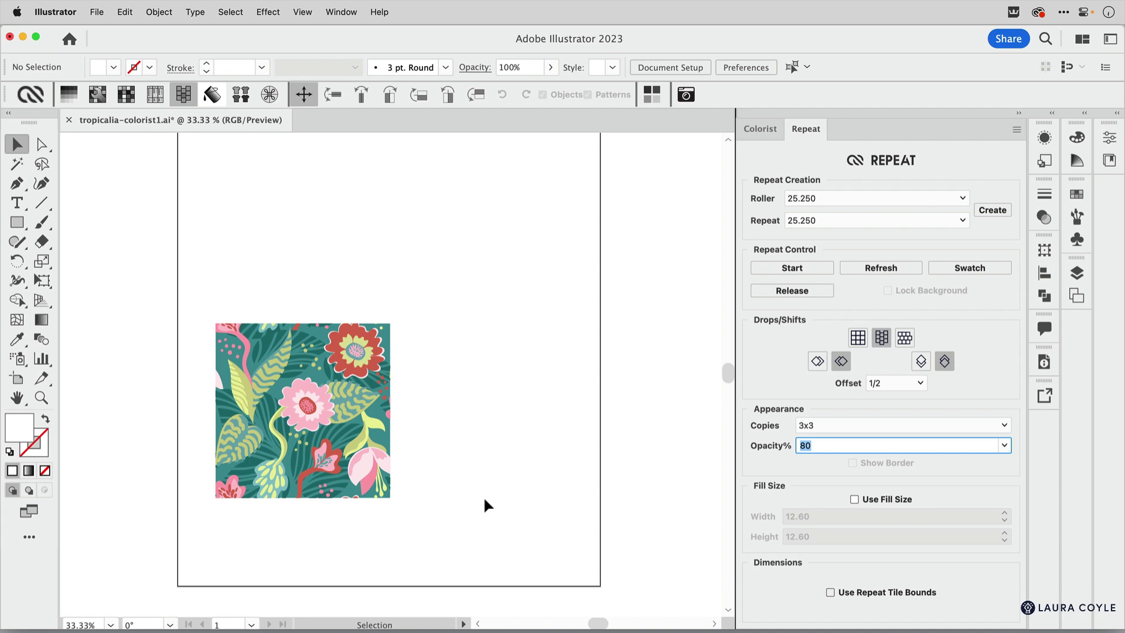
left_click(343, 408)
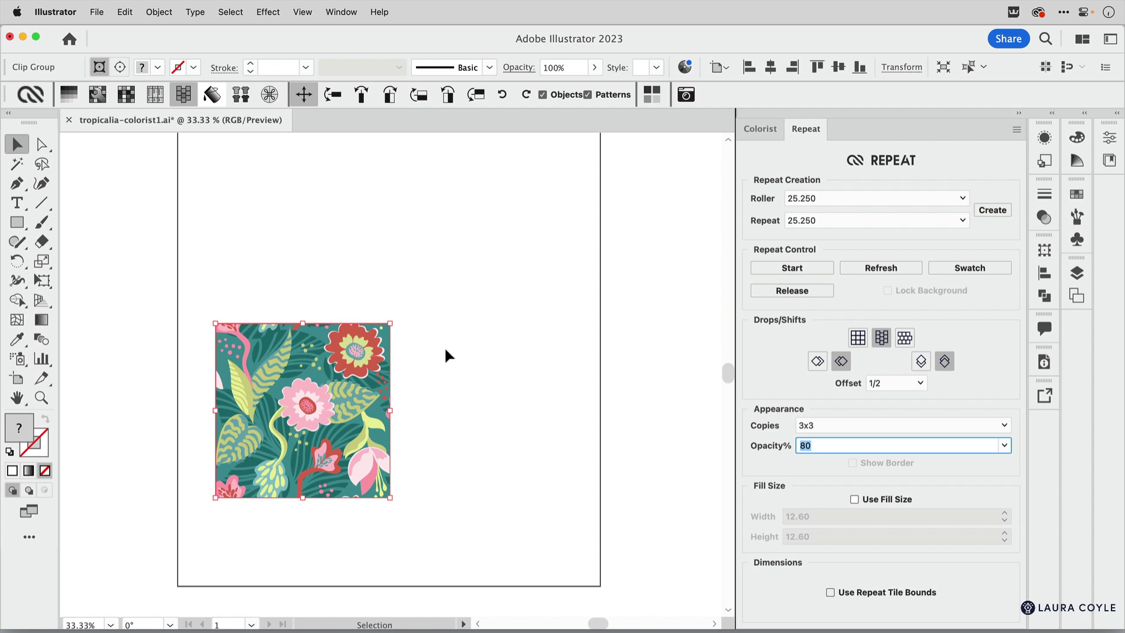
left_click(791, 268)
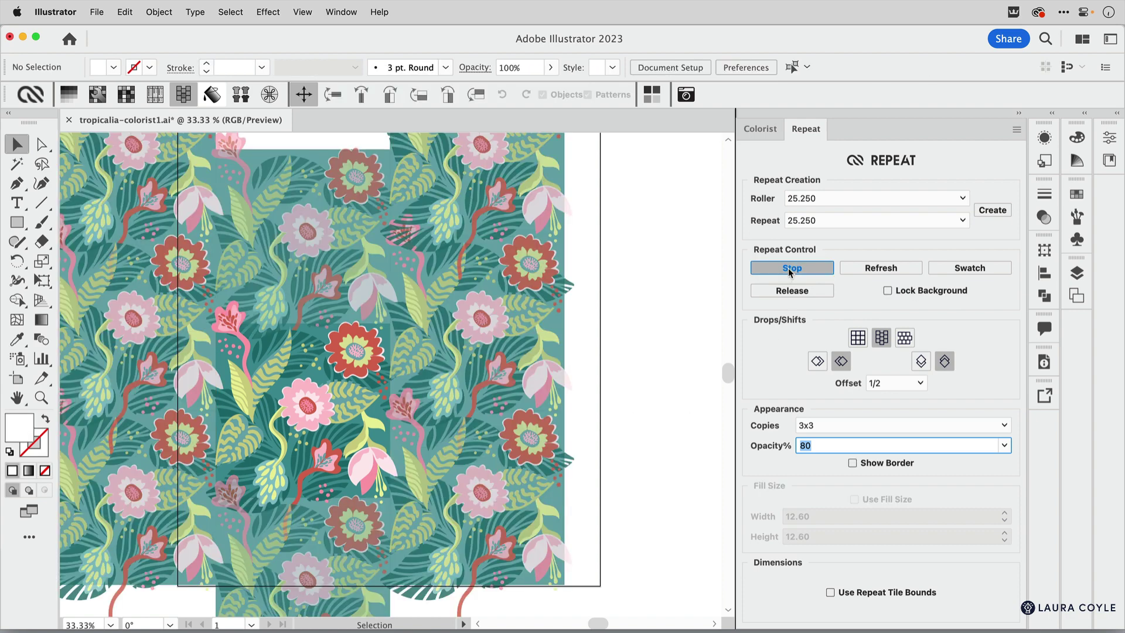
left_click(789, 269)
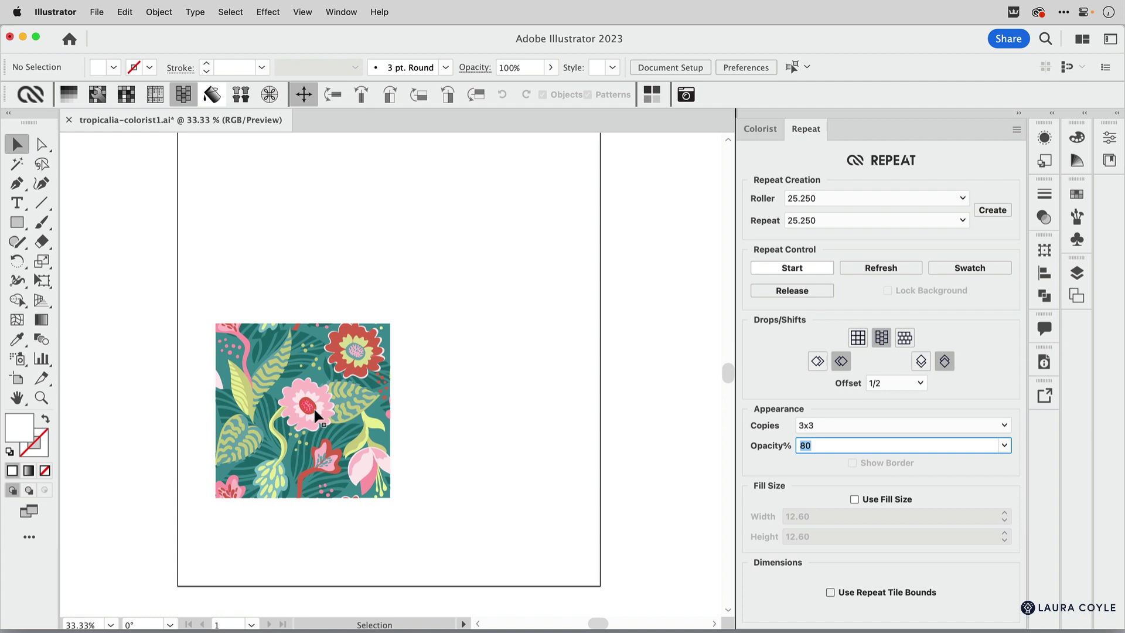
left_click(759, 130)
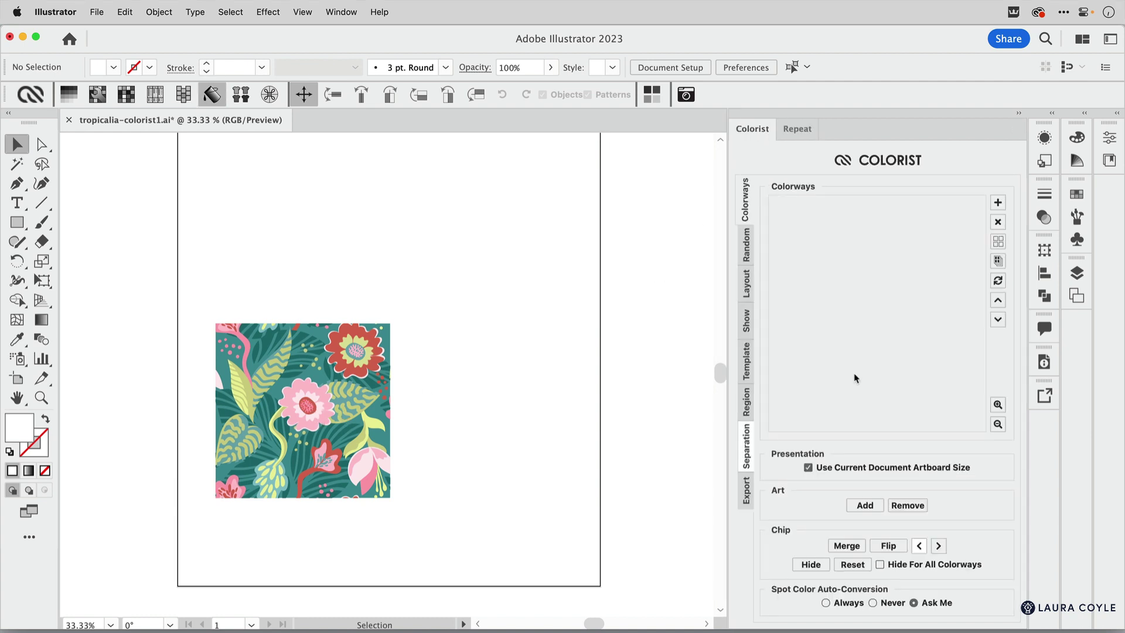
left_click(333, 412)
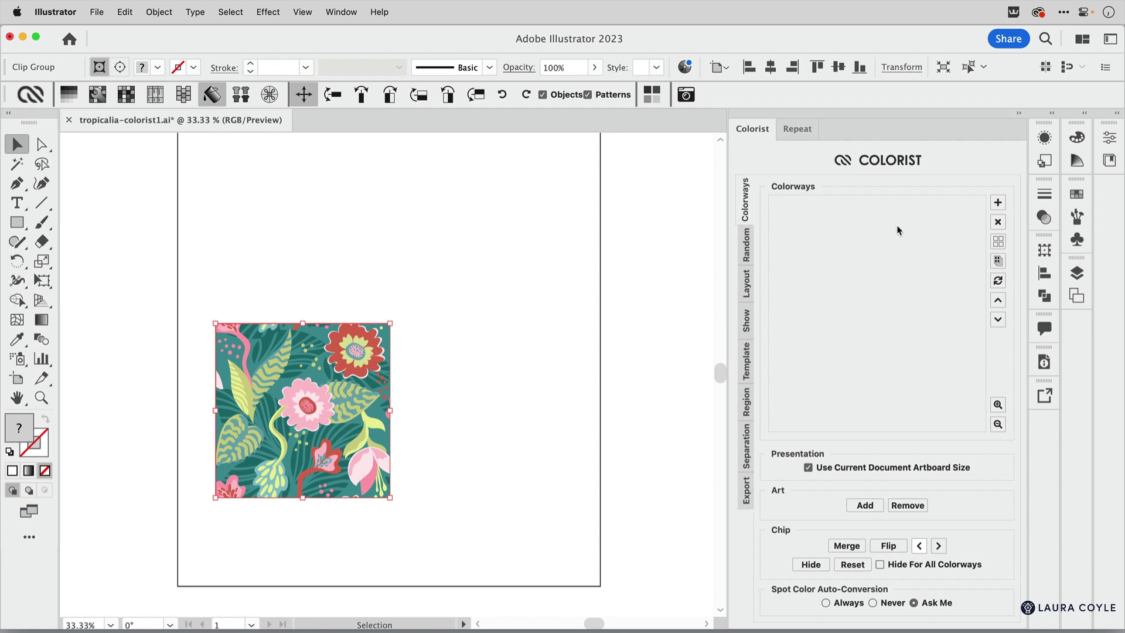
- Fill a 12.60 × 12.60 square with the floral repeat and add the Original colorway in Colorist
left_click(793, 129)
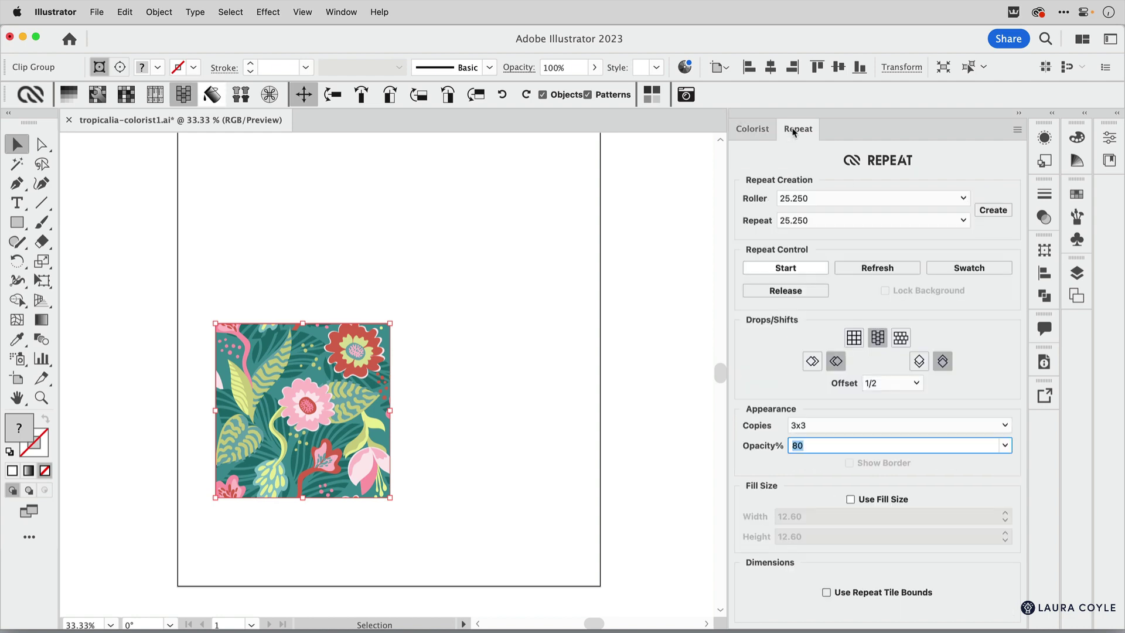
left_click(850, 499)
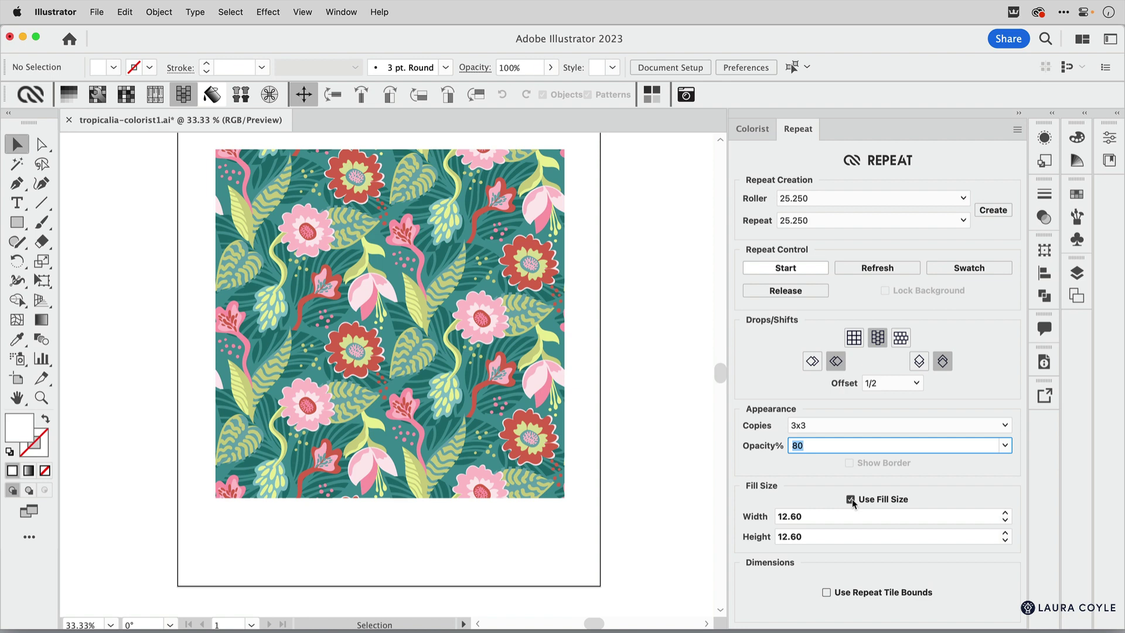
left_click(750, 127)
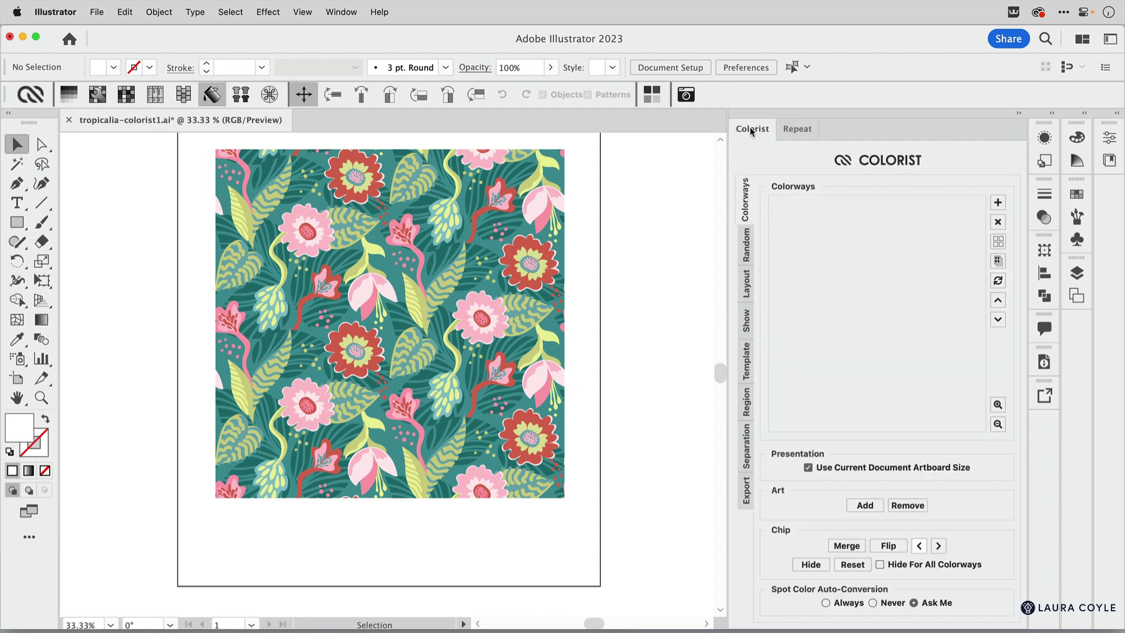
left_click(998, 203)
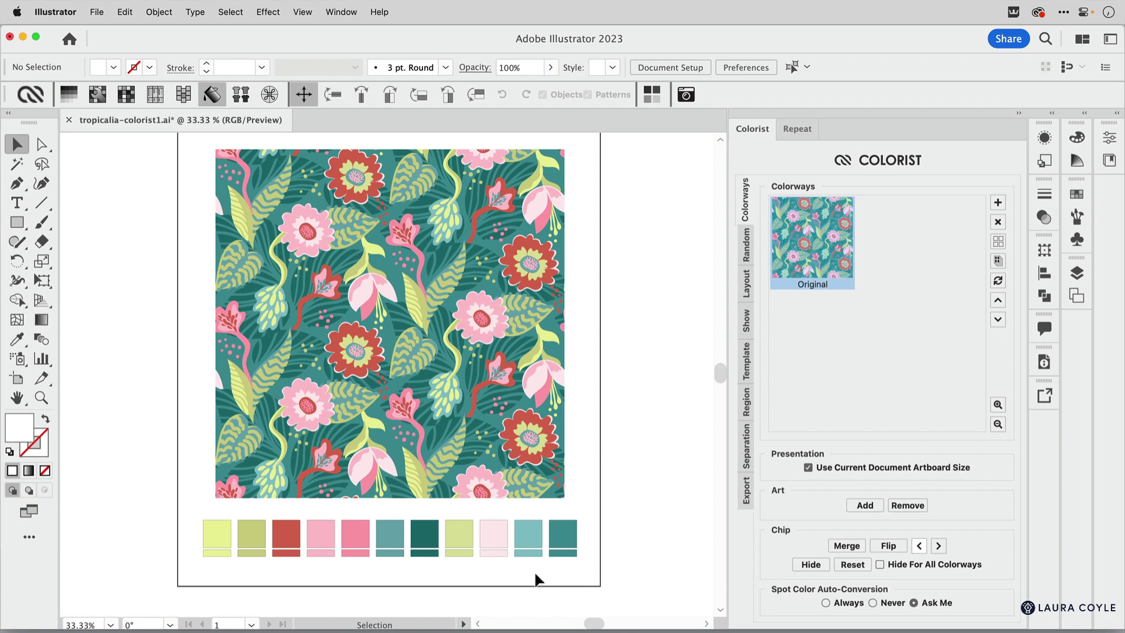
- Move the last teal colour chip to the front of the chip row
left_click(566, 543)
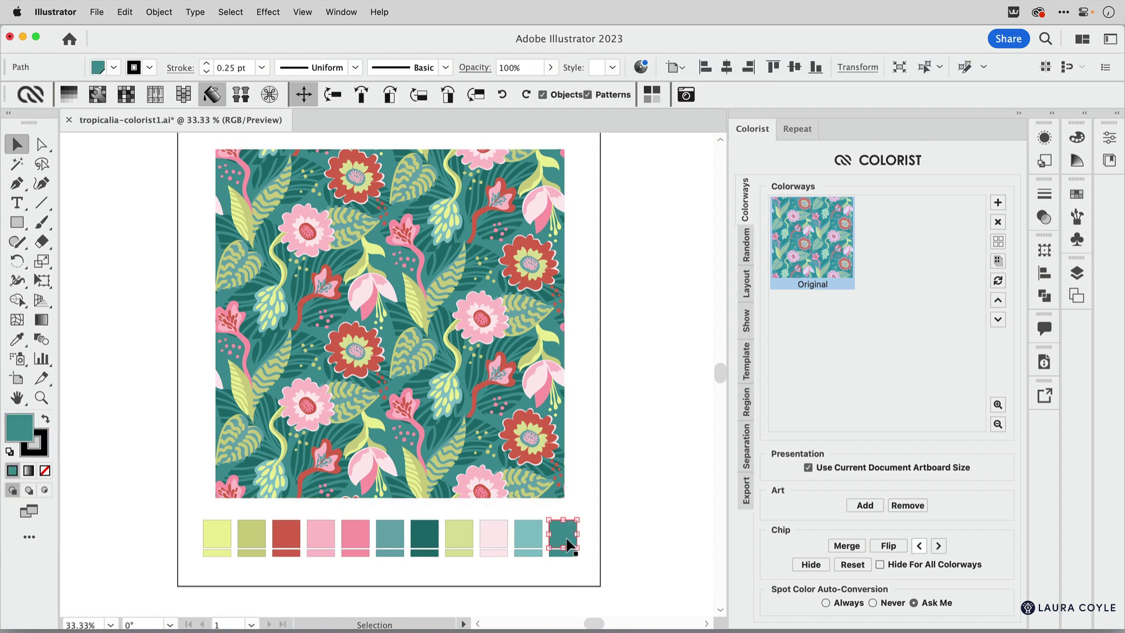
left_click(919, 545)
left_click(920, 546)
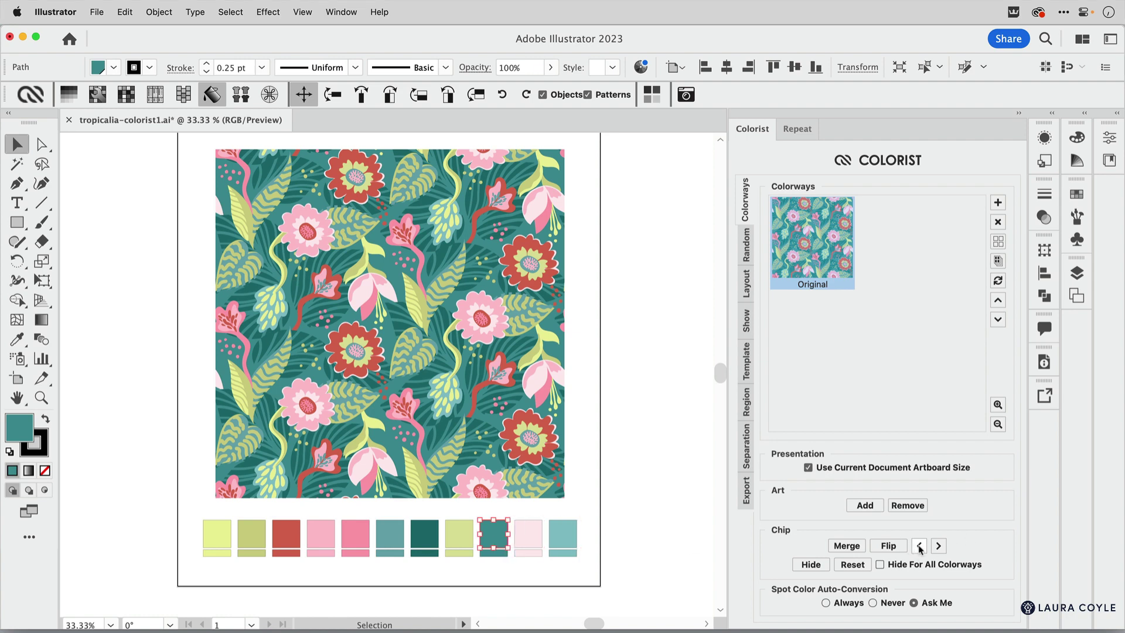
left_click(919, 545)
left_click(920, 546)
left_click(920, 546)
left_click(919, 545)
left_click(920, 546)
left_click(919, 546)
left_click(920, 546)
left_click(919, 546)
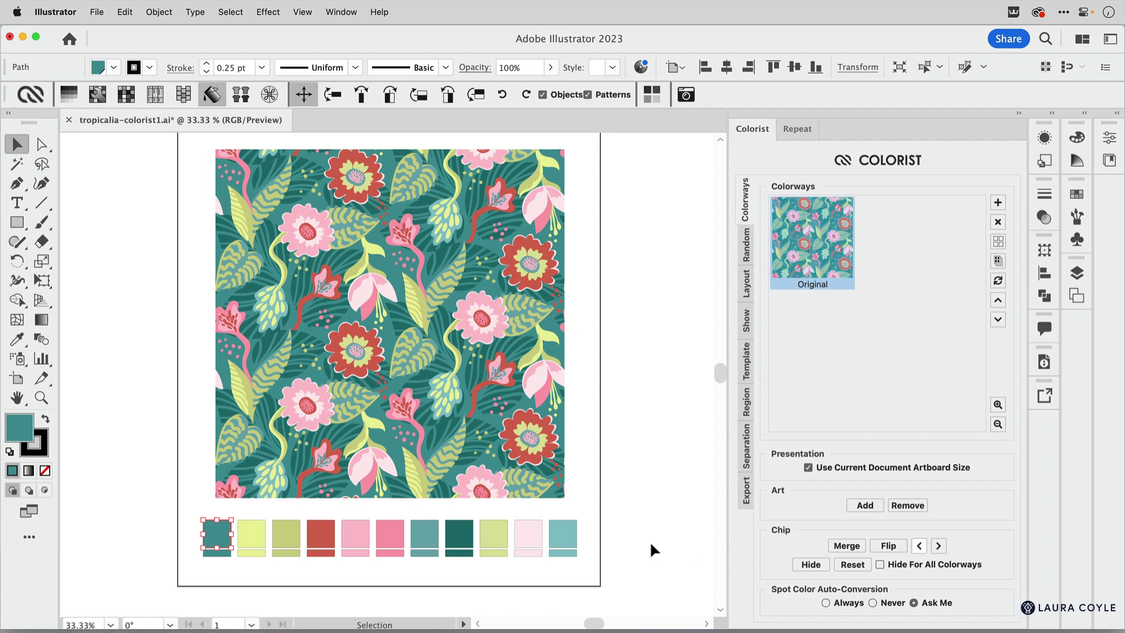
- Move the dark teal chip into second place and save the colours as Colorway 1
left_click(459, 538)
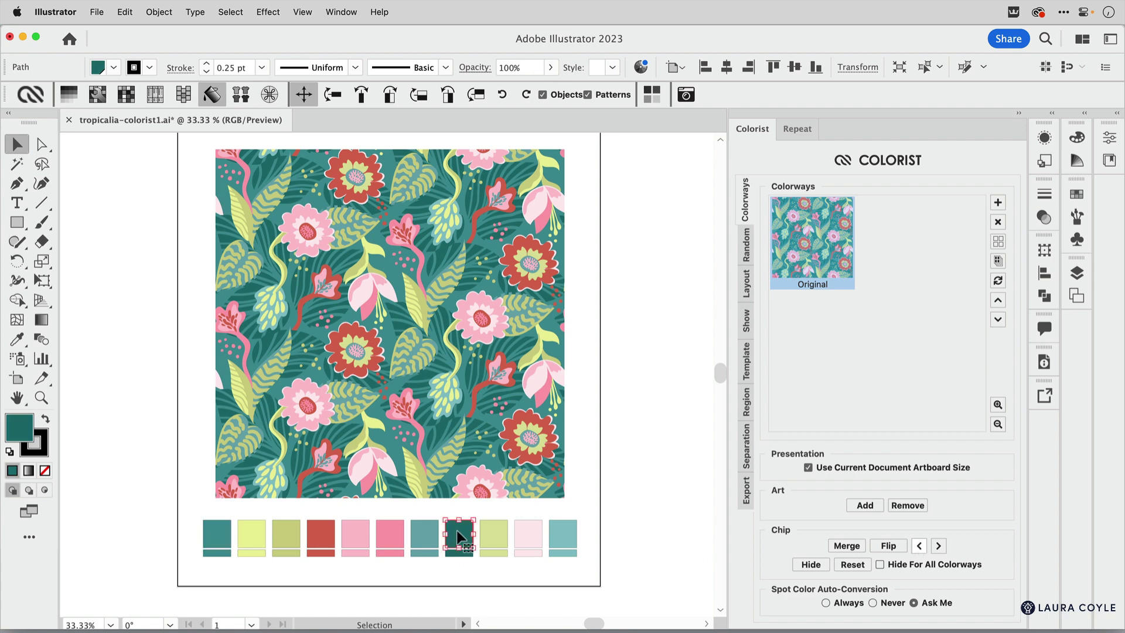
left_click(920, 547)
left_click(919, 545)
left_click(920, 546)
left_click(919, 546)
left_click(919, 545)
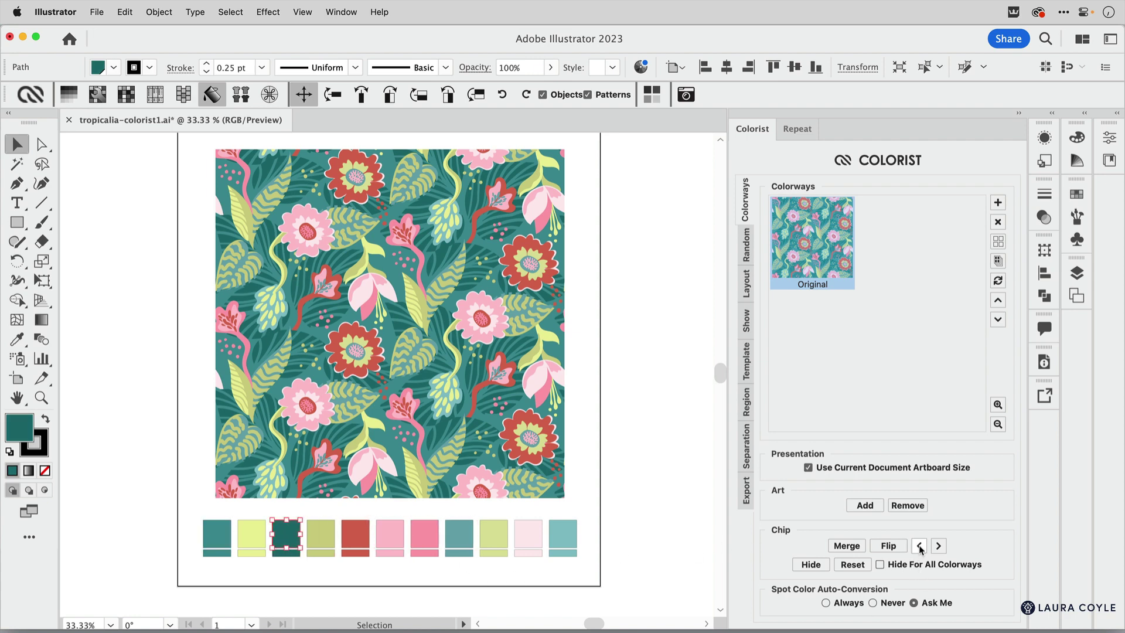
left_click(919, 547)
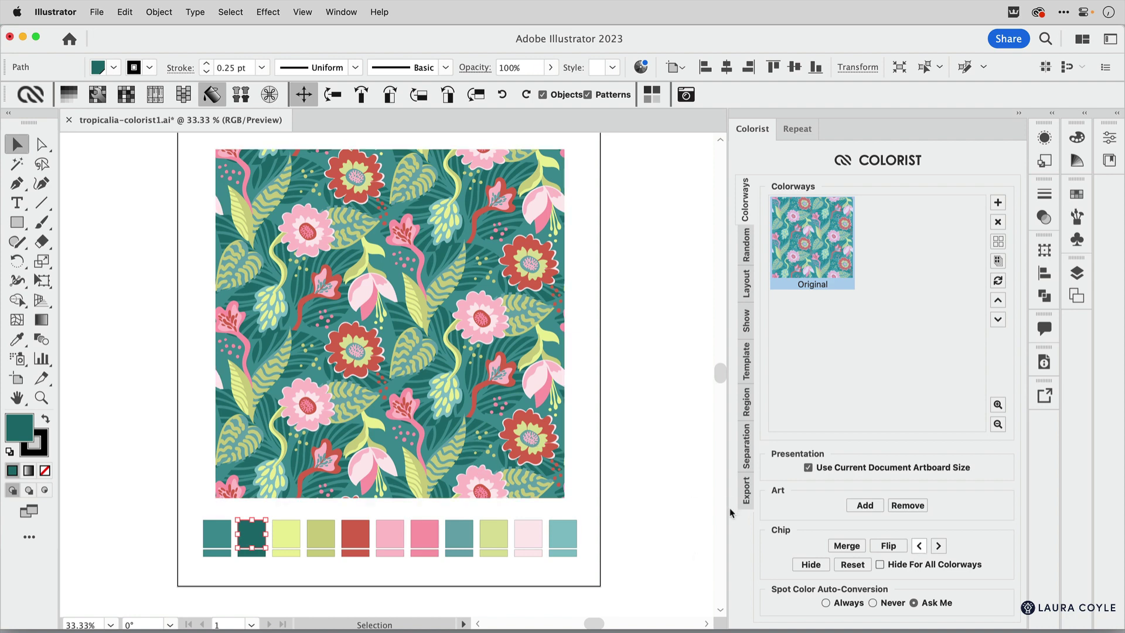
left_click(669, 526)
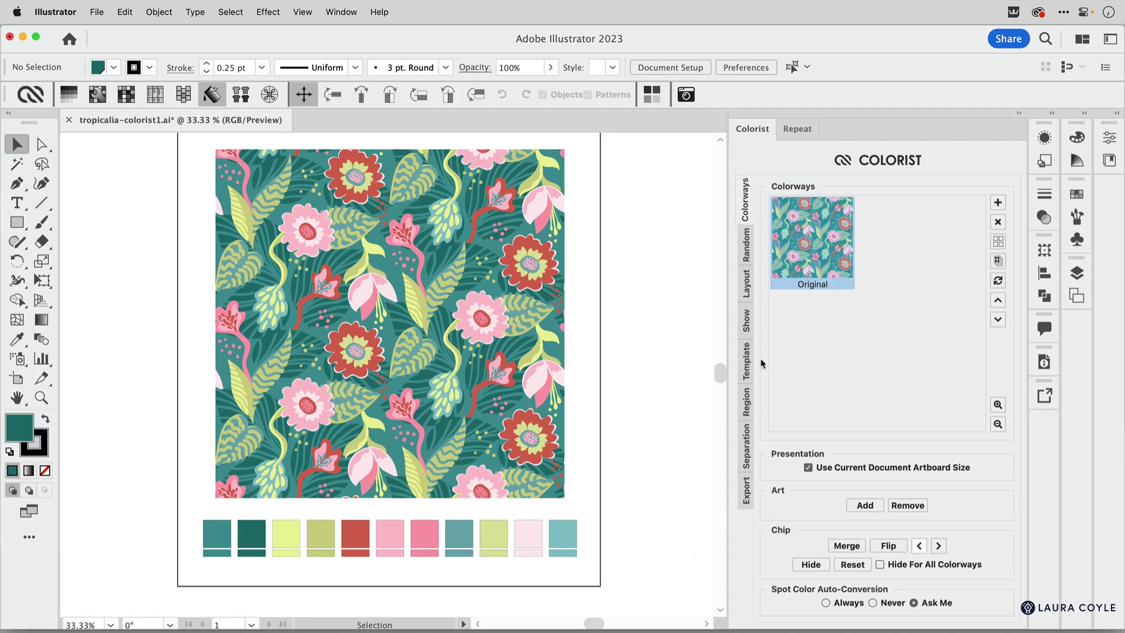
left_click(999, 204)
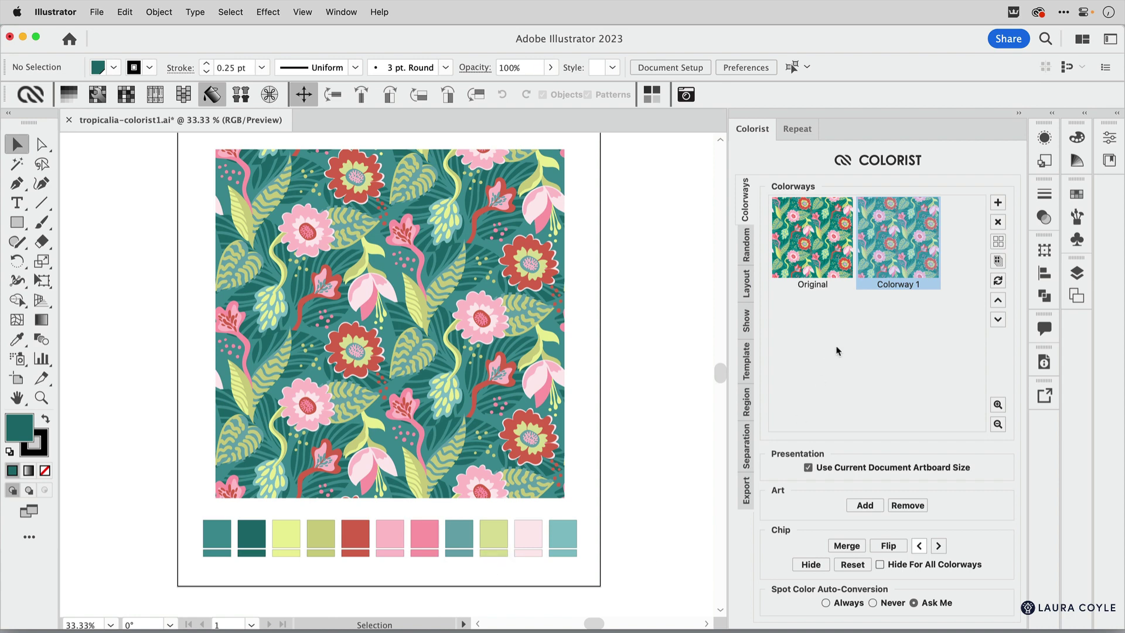
left_click(1079, 195)
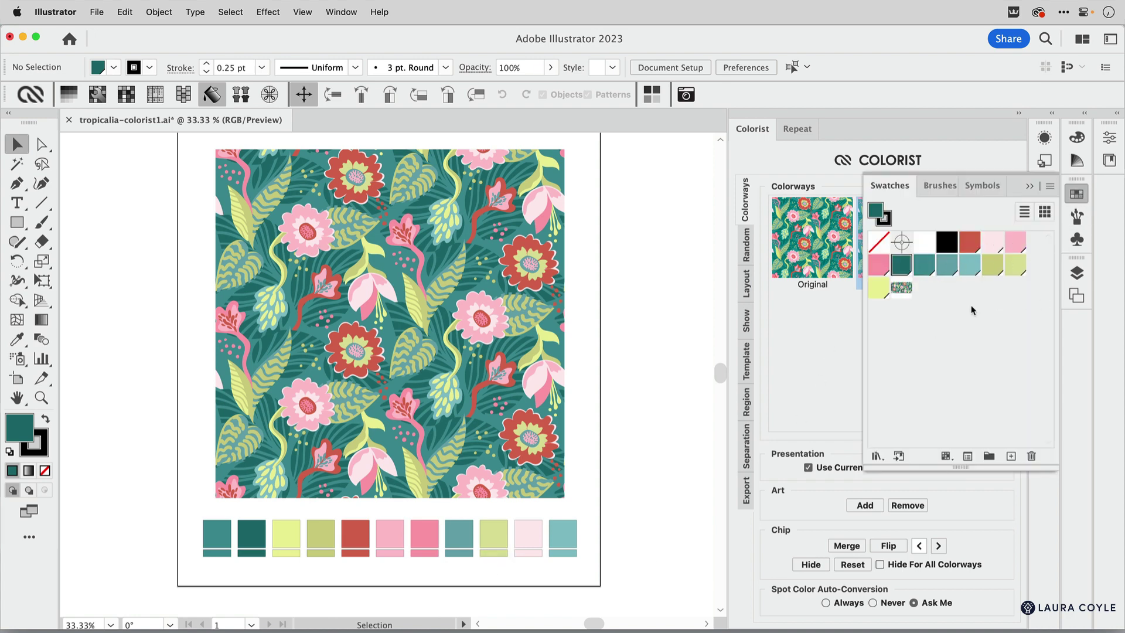
- Shuffle the pattern's colours with Colorist Random until it shows a red ground with teal and pale green flowers
left_click(1030, 186)
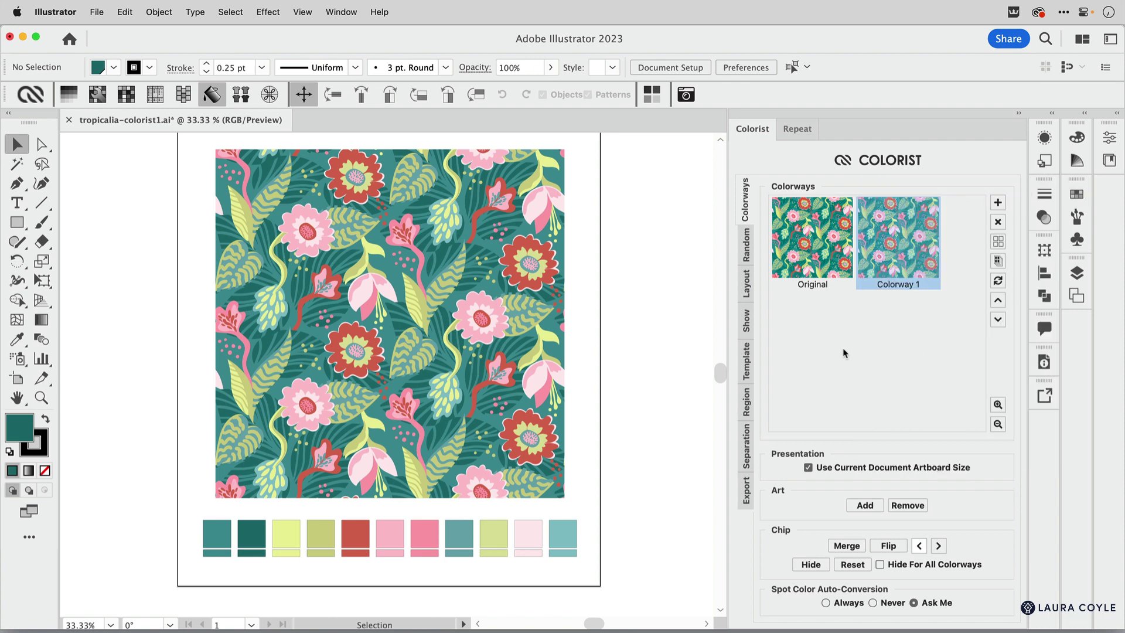
left_click(746, 249)
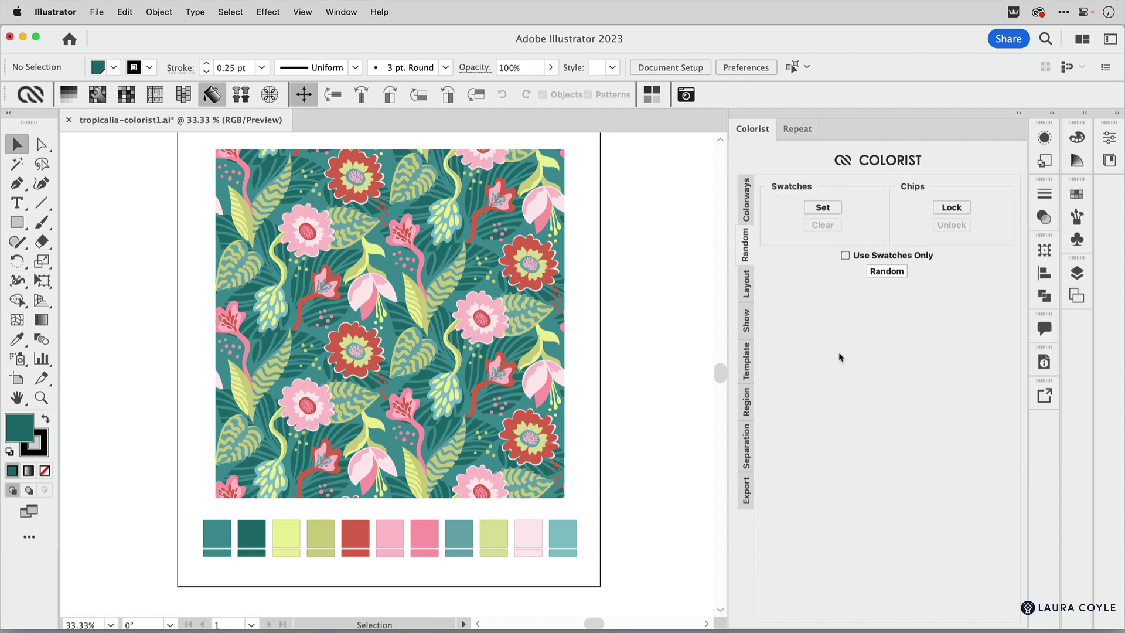
left_click(898, 276)
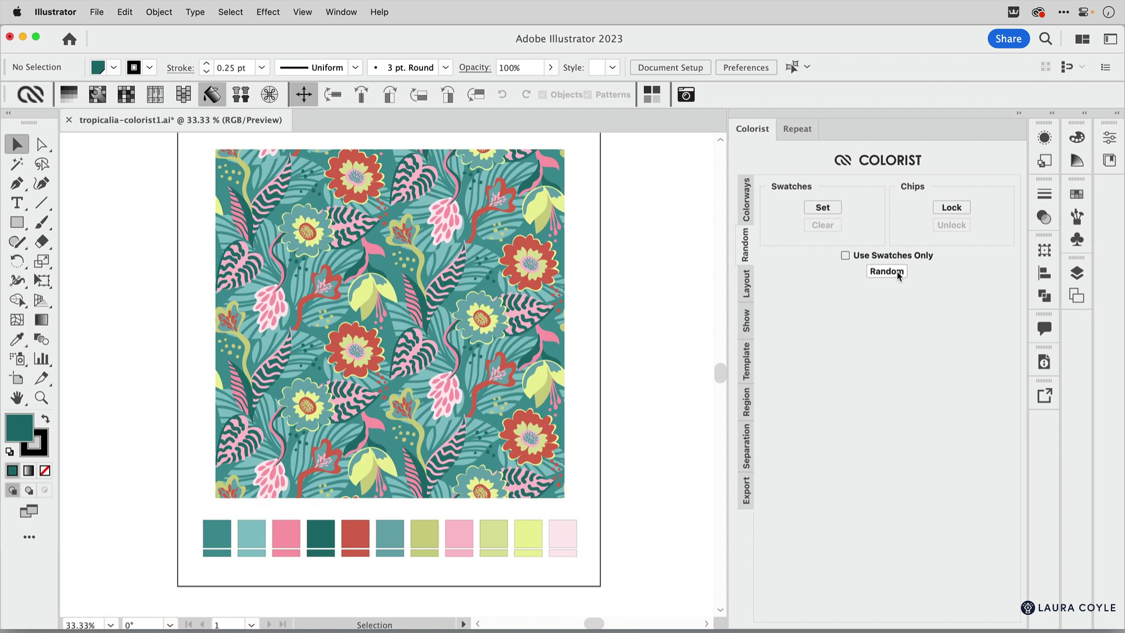
left_click(899, 276)
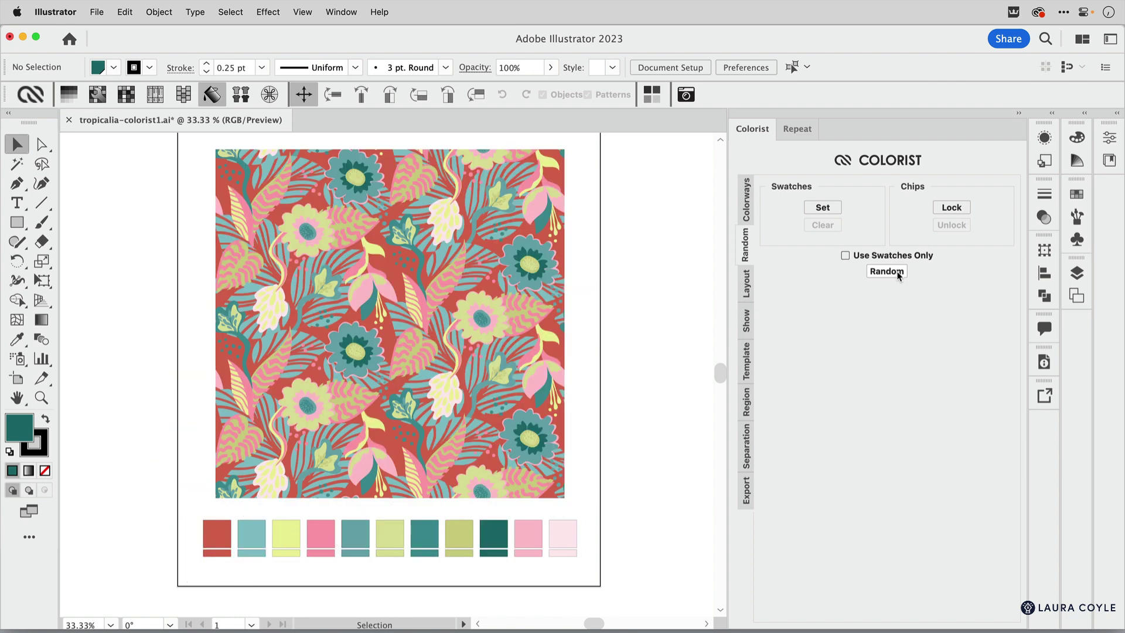
left_click(899, 276)
left_click(899, 276)
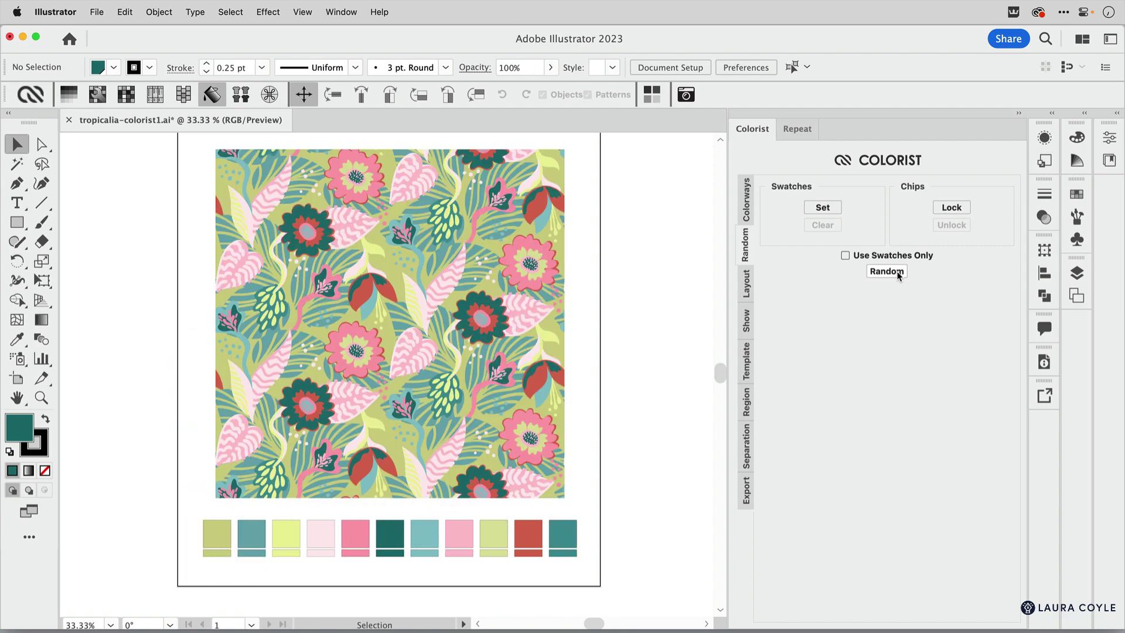
left_click(899, 276)
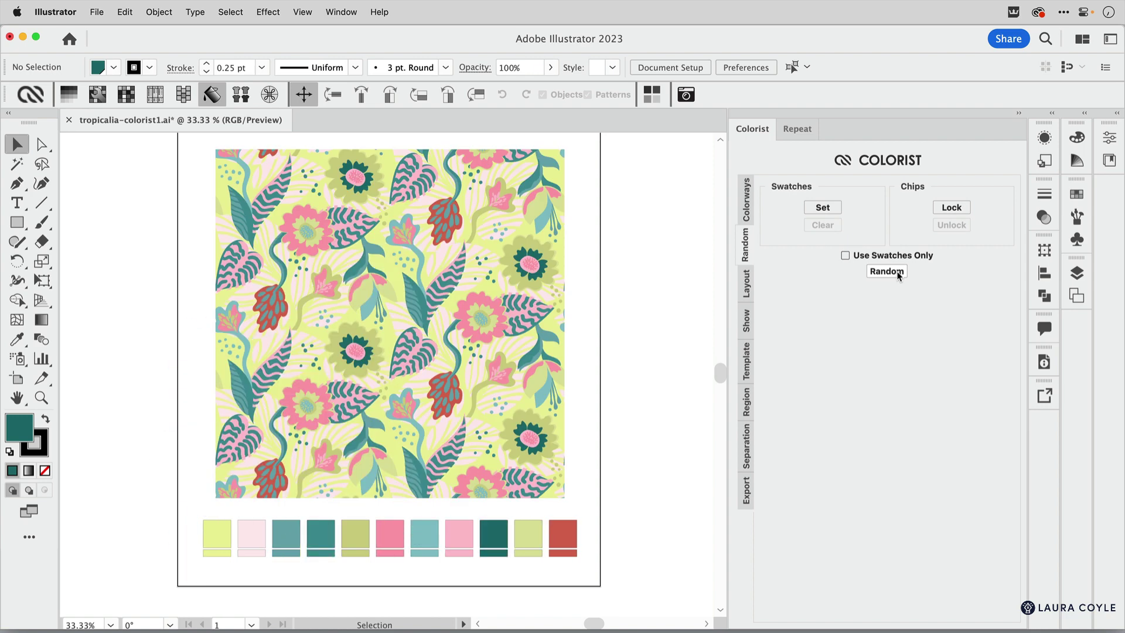
left_click(899, 276)
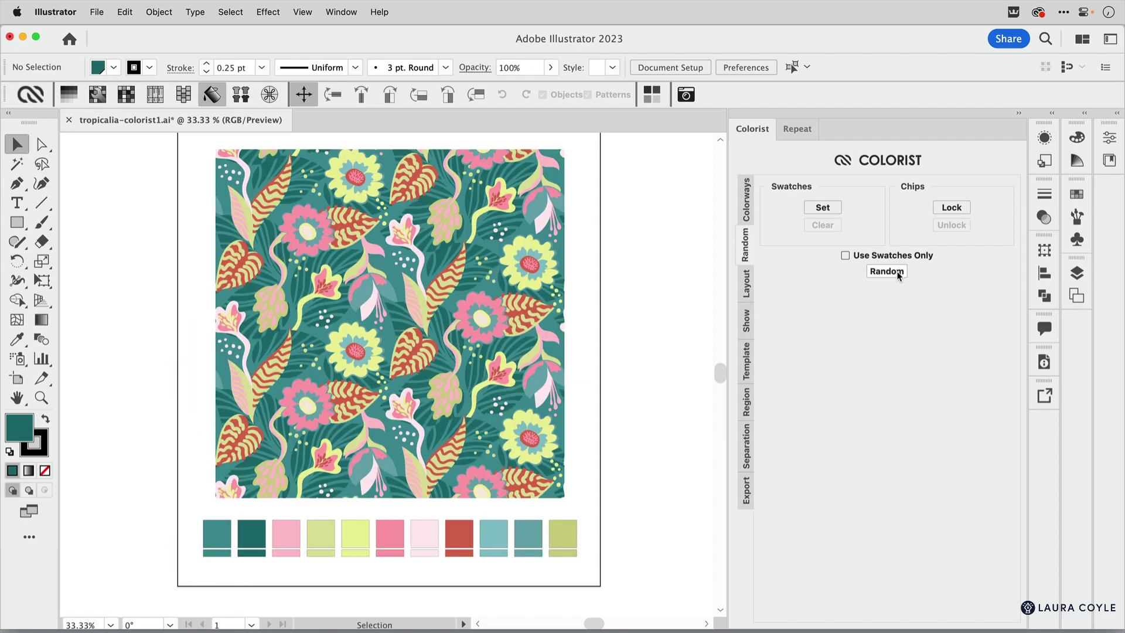
left_click(898, 276)
left_click(898, 276)
left_click(899, 276)
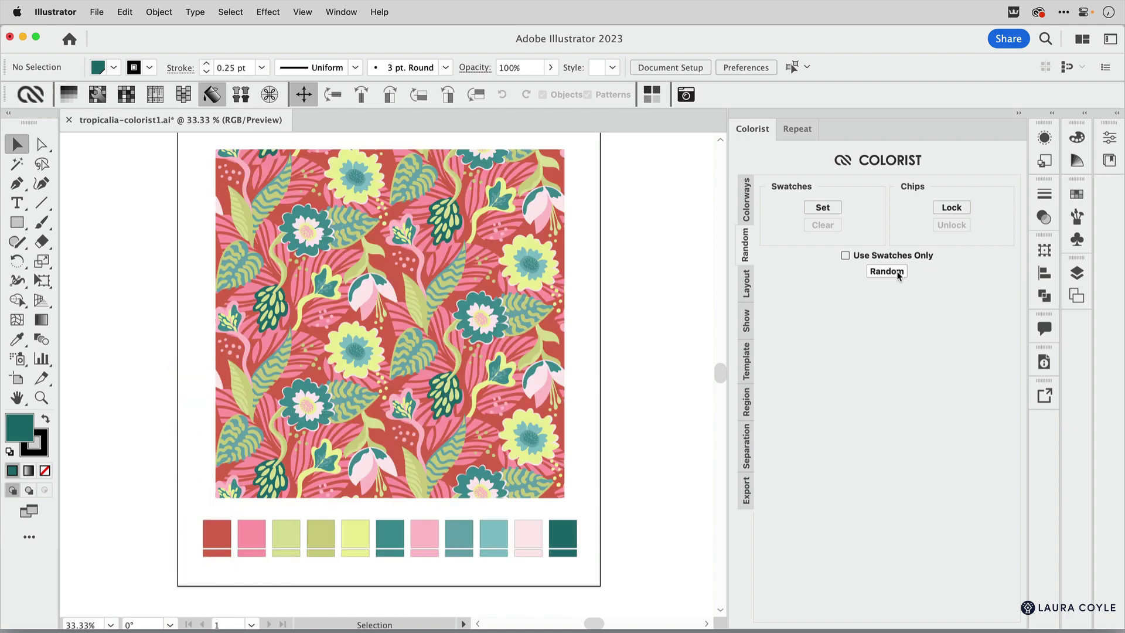
left_click(898, 276)
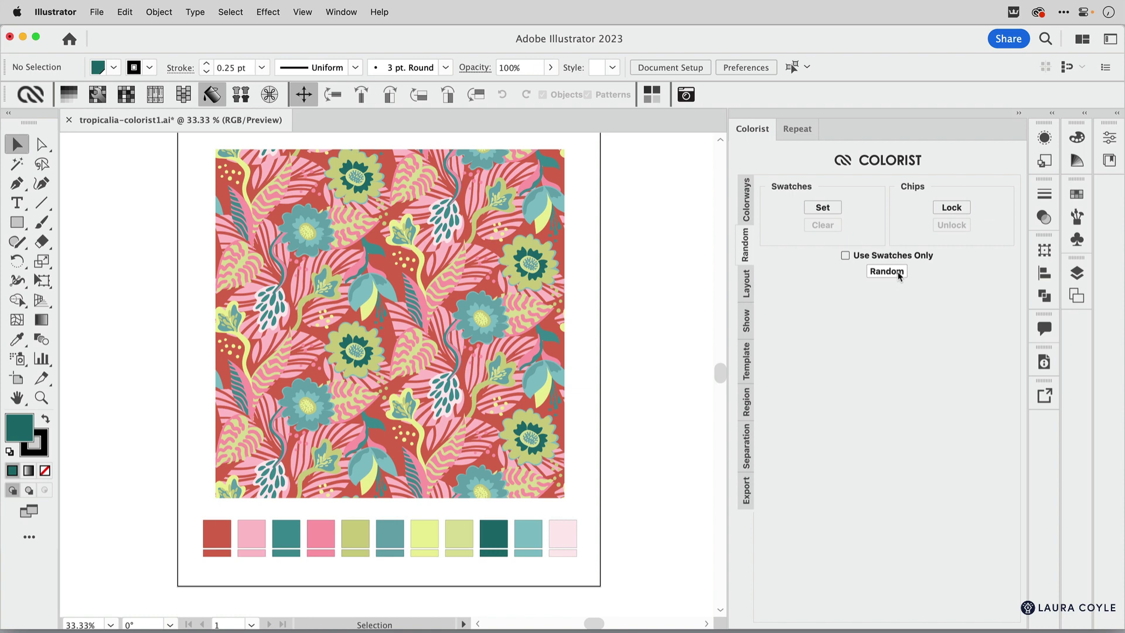
- Swap the light pink and red chip colours with Flip
left_click(253, 532)
left_click(212, 539, "shift")
left_click(747, 200)
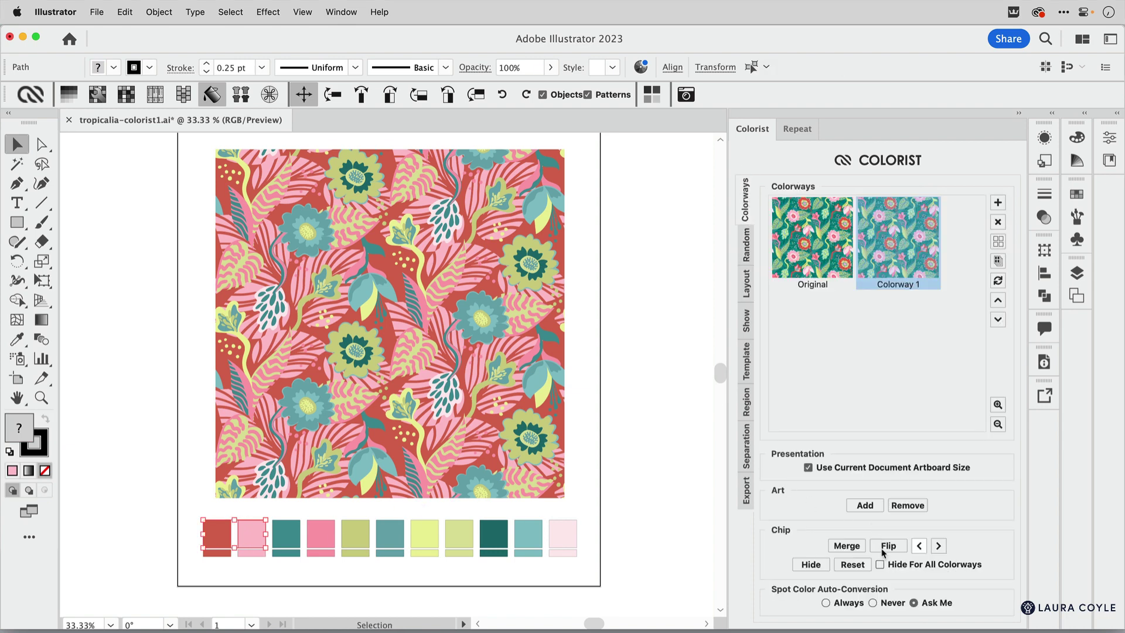
left_click(884, 551)
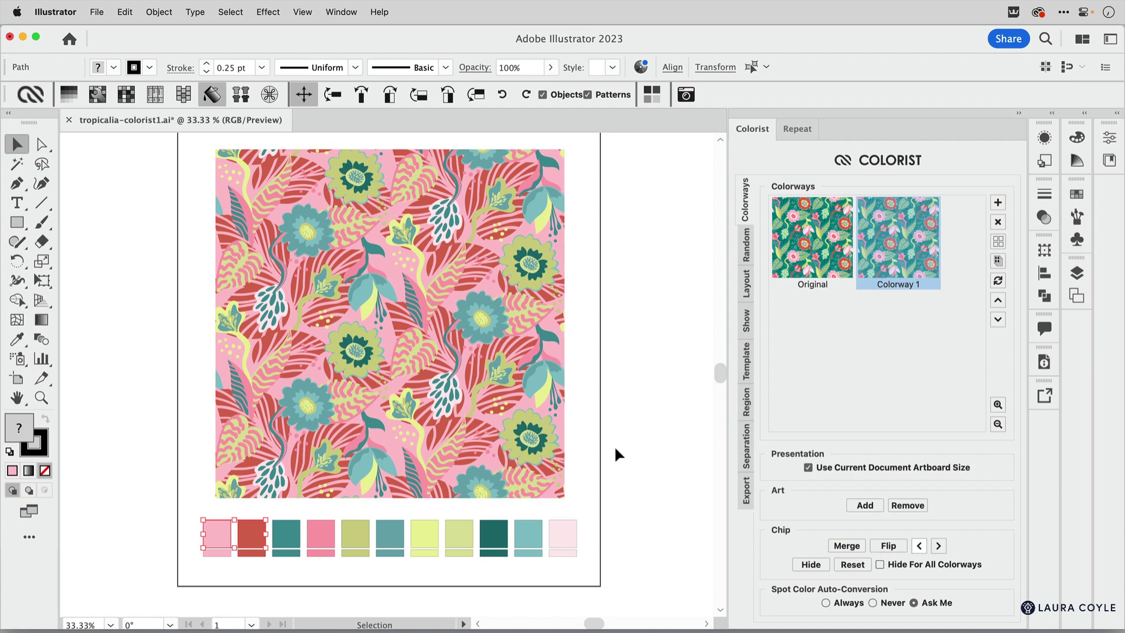
- Swap the two pink chips with Flip, then deselect the chips
left_click(319, 535)
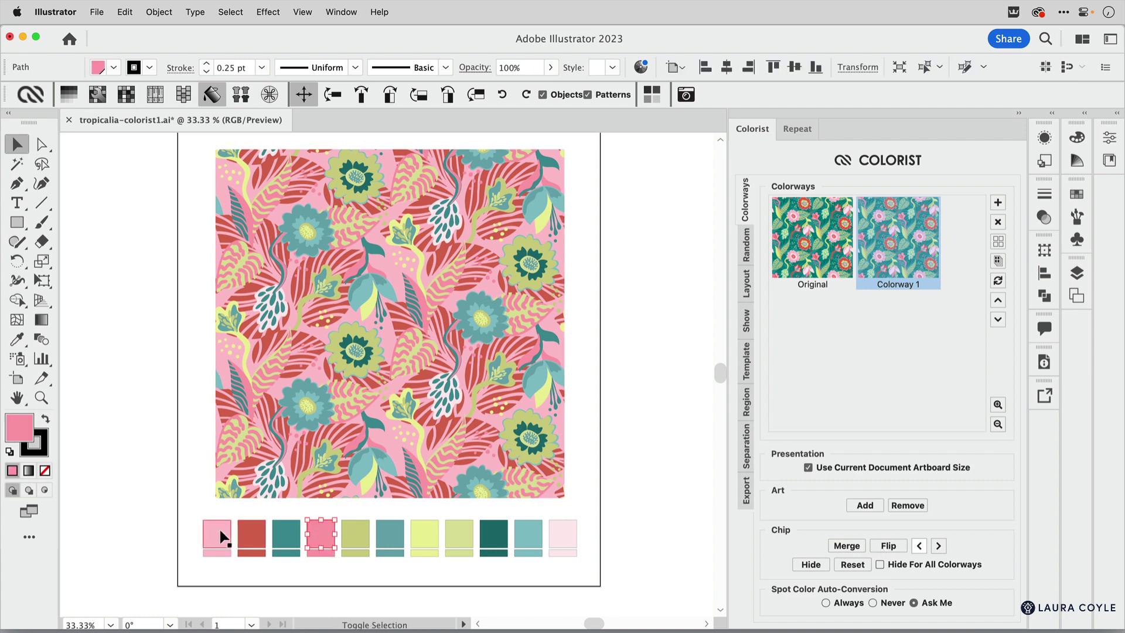
left_click(222, 536, "shift")
left_click(895, 547)
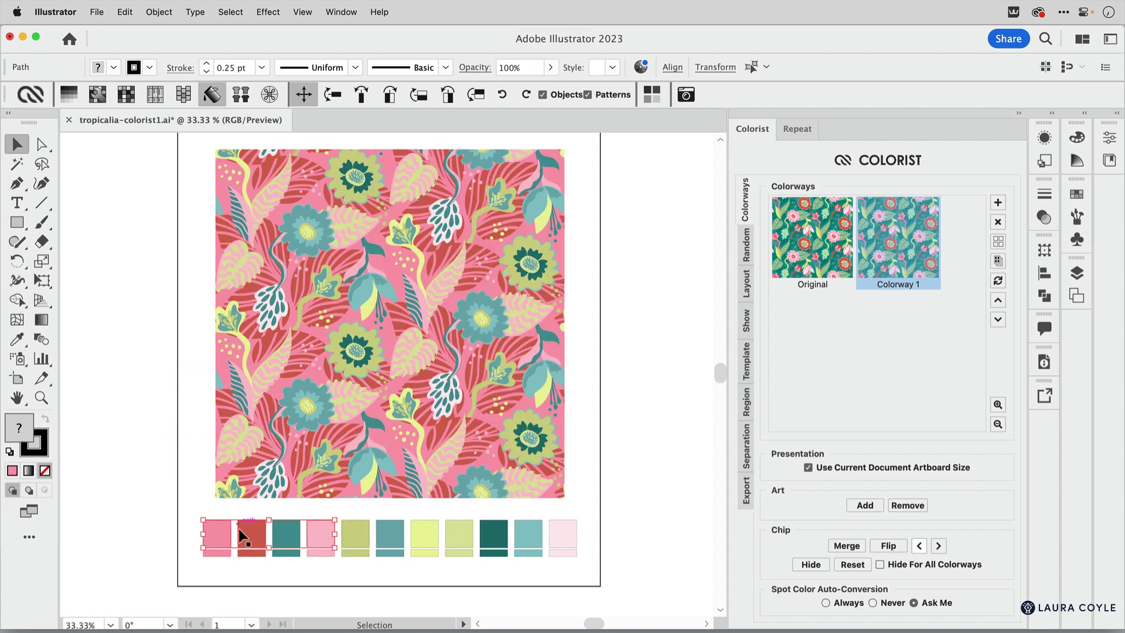
left_click(607, 505)
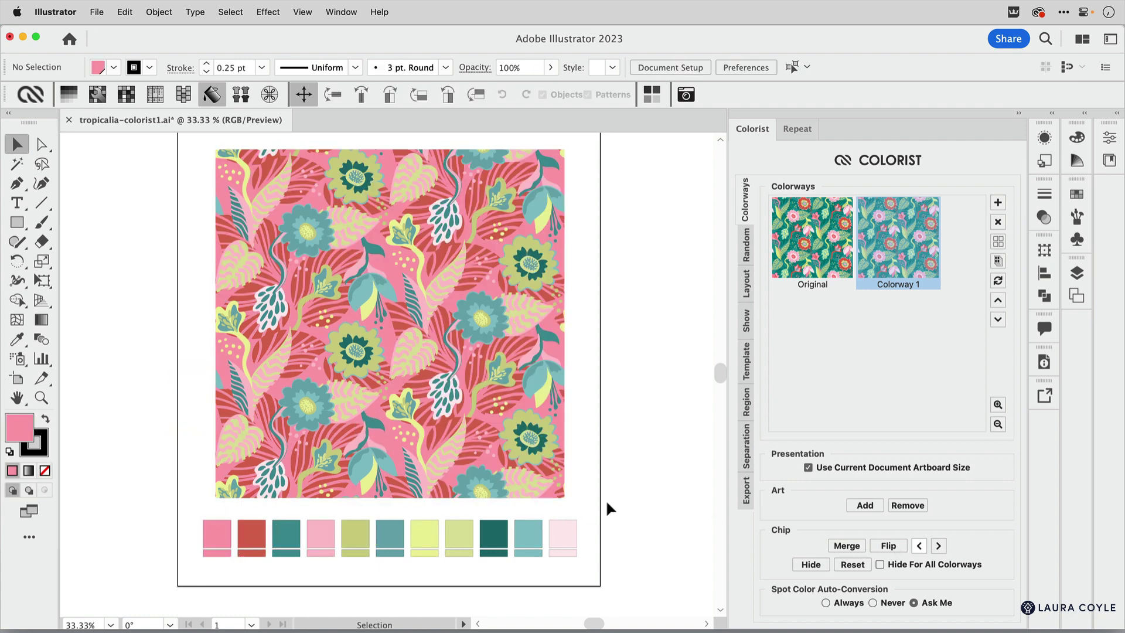
- Lock the first pink and red chips in the Colorist Random tab
left_click(745, 249)
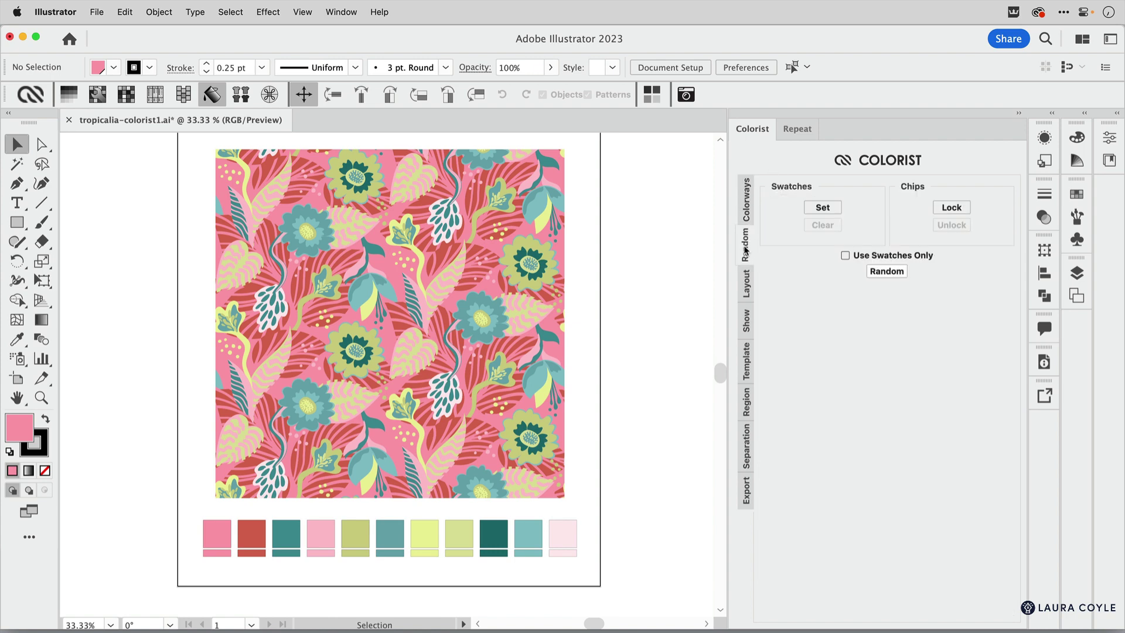
left_click(222, 533)
left_click(252, 533, "shift")
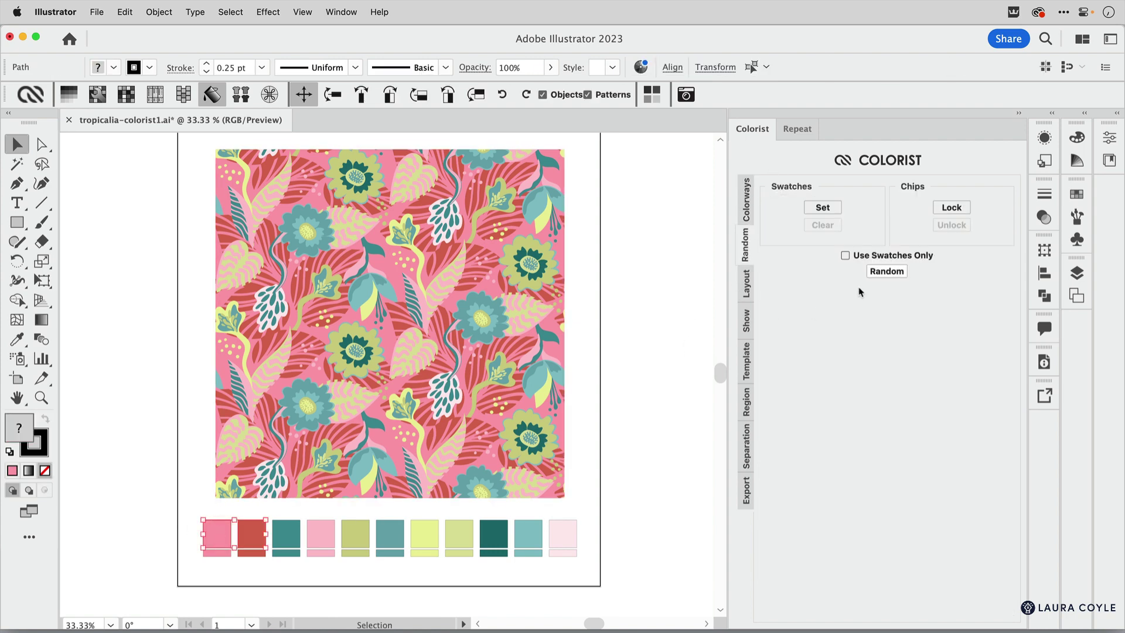
left_click(948, 208)
- Shuffle the remaining chip colours at random four times
left_click(887, 272)
left_click(888, 272)
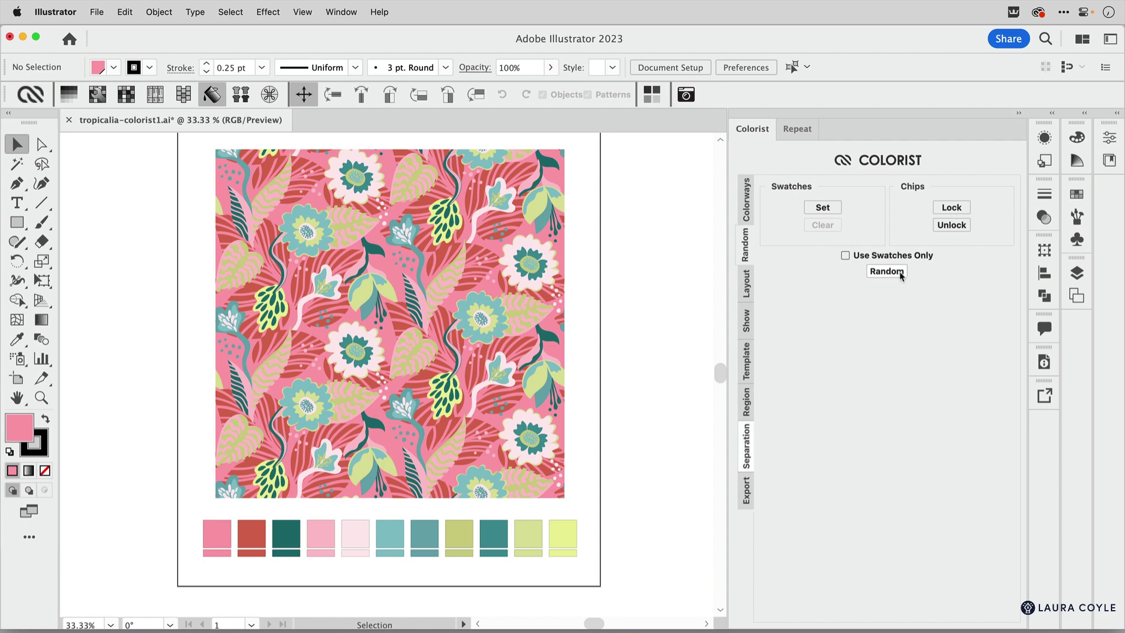
left_click(887, 271)
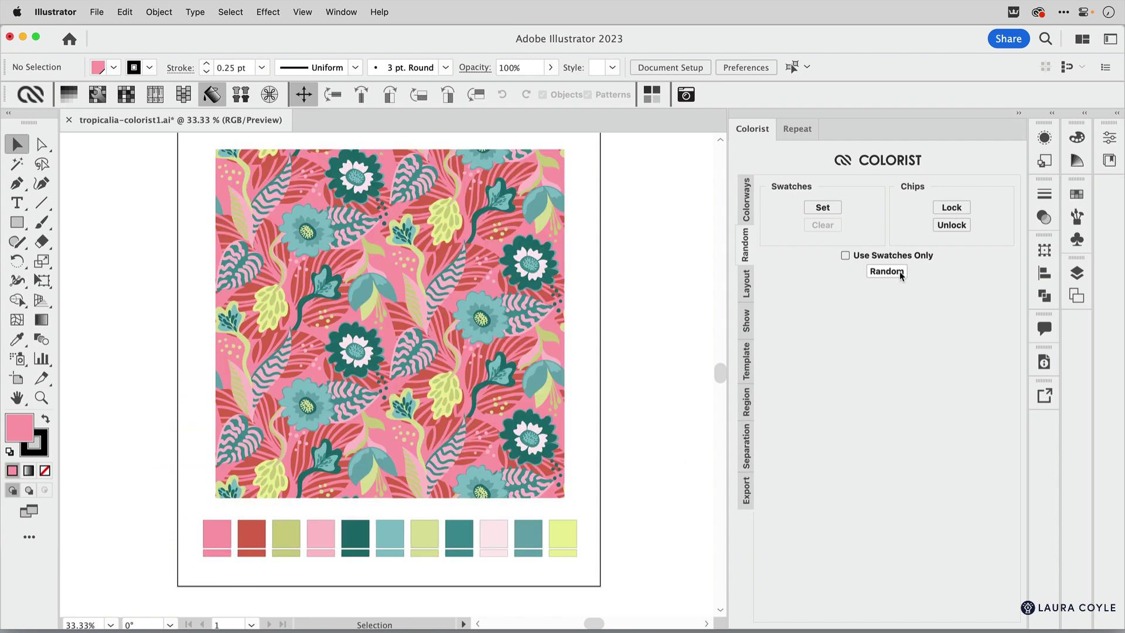
left_click(900, 273)
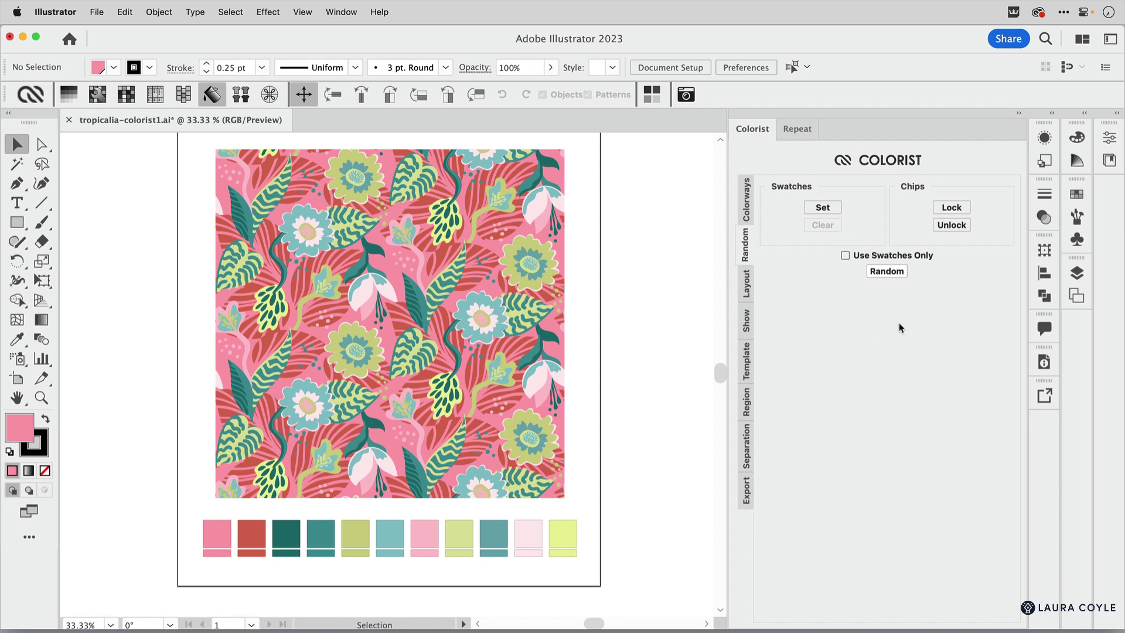
- Add the paisley-farms-color2023 colour group from the User Defined libraries to the swatches
left_click(1077, 194)
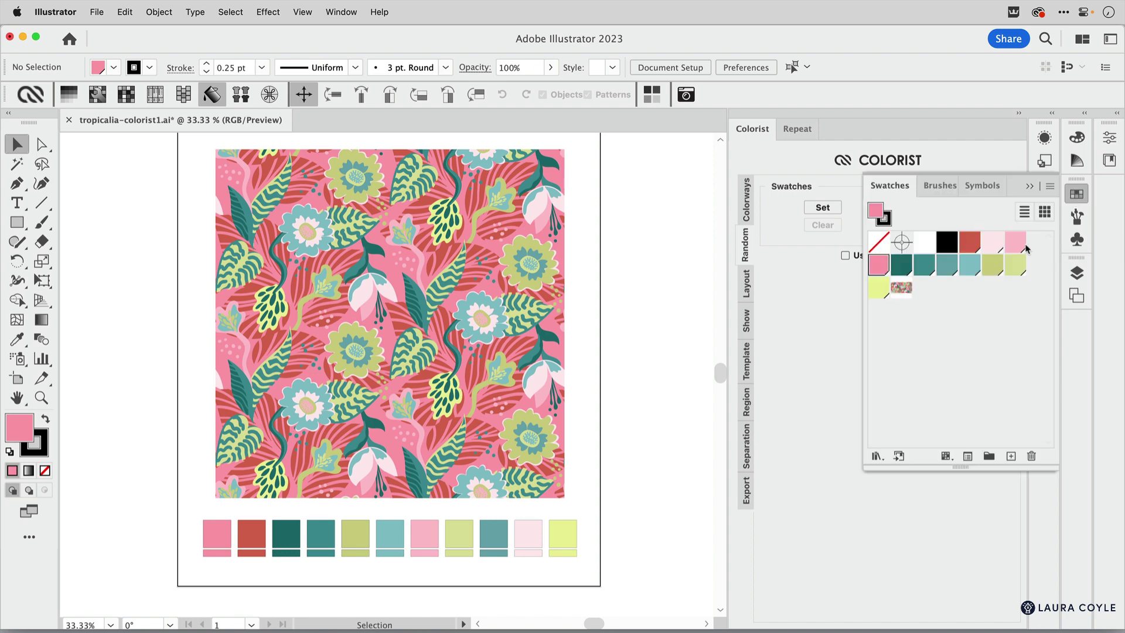
left_click(876, 456)
mouse_move(914, 630)
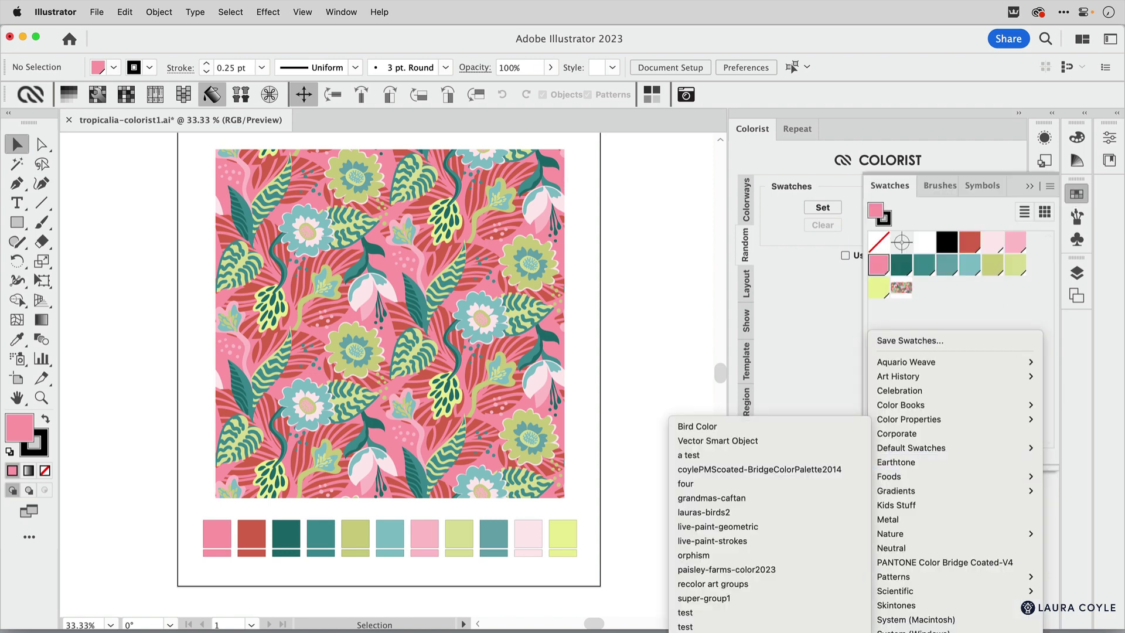
left_click(762, 570)
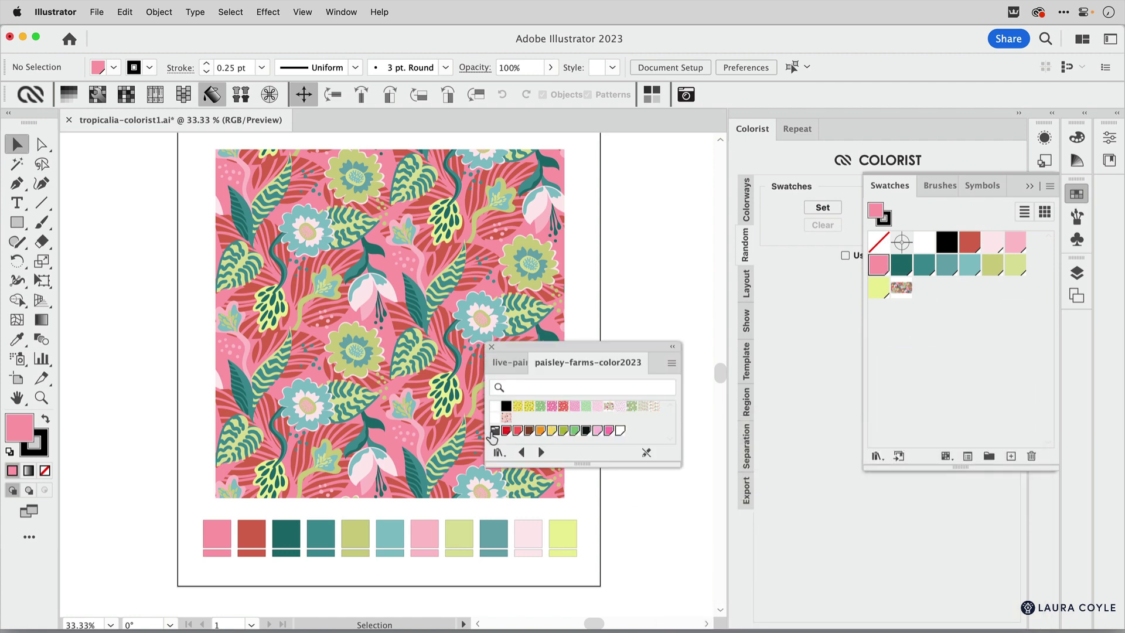
left_click(494, 431)
left_click(492, 346)
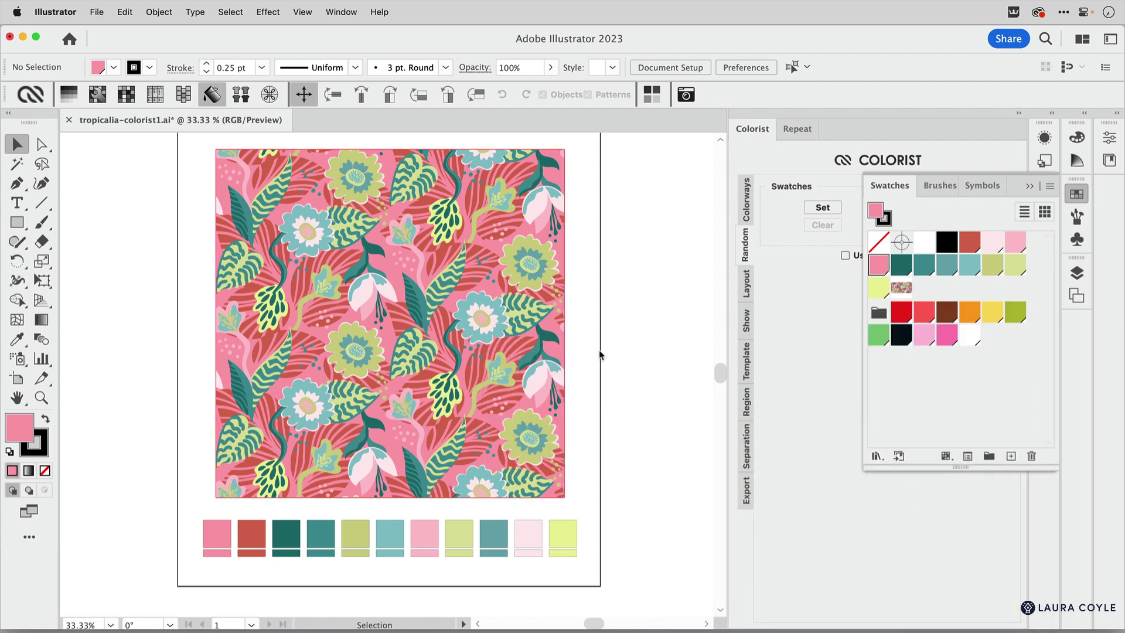
- Open the live-paint-geometric swatch library
left_click(876, 457)
mouse_move(914, 630)
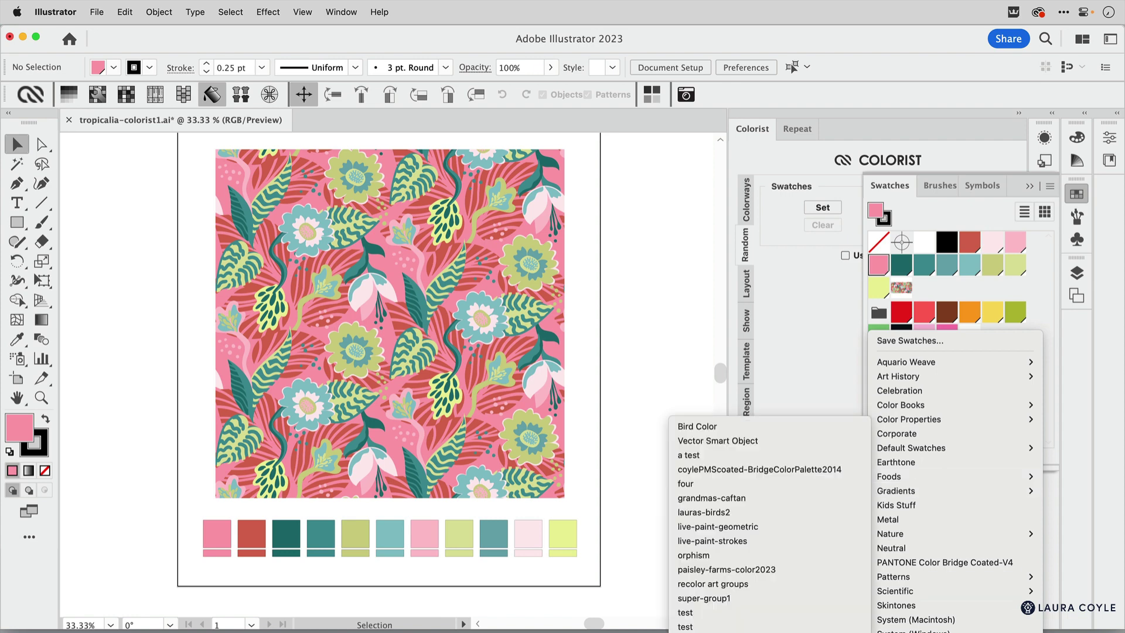
left_click(684, 526)
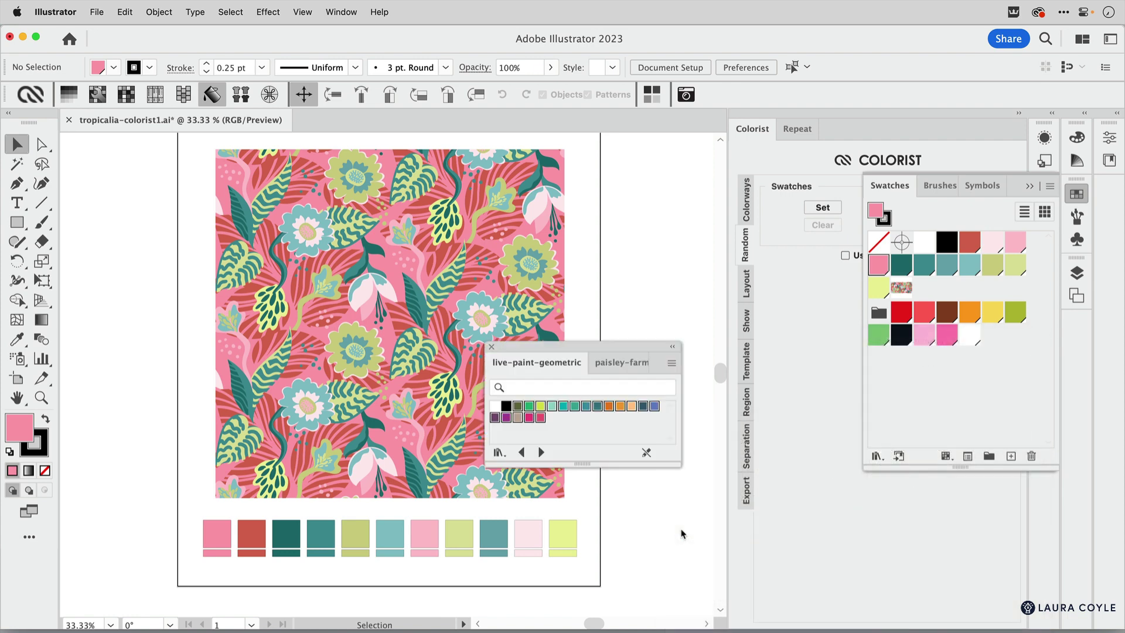
- Add all live-paint-geometric colours to the document swatches and close the library
left_click(672, 363)
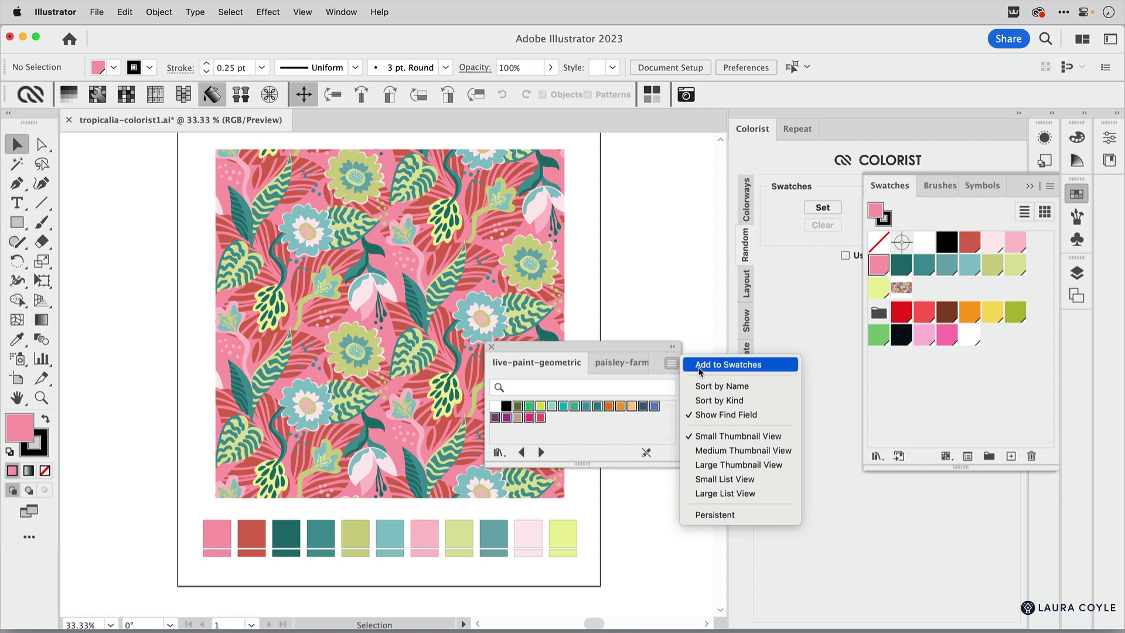
left_click(699, 366)
left_click(492, 346)
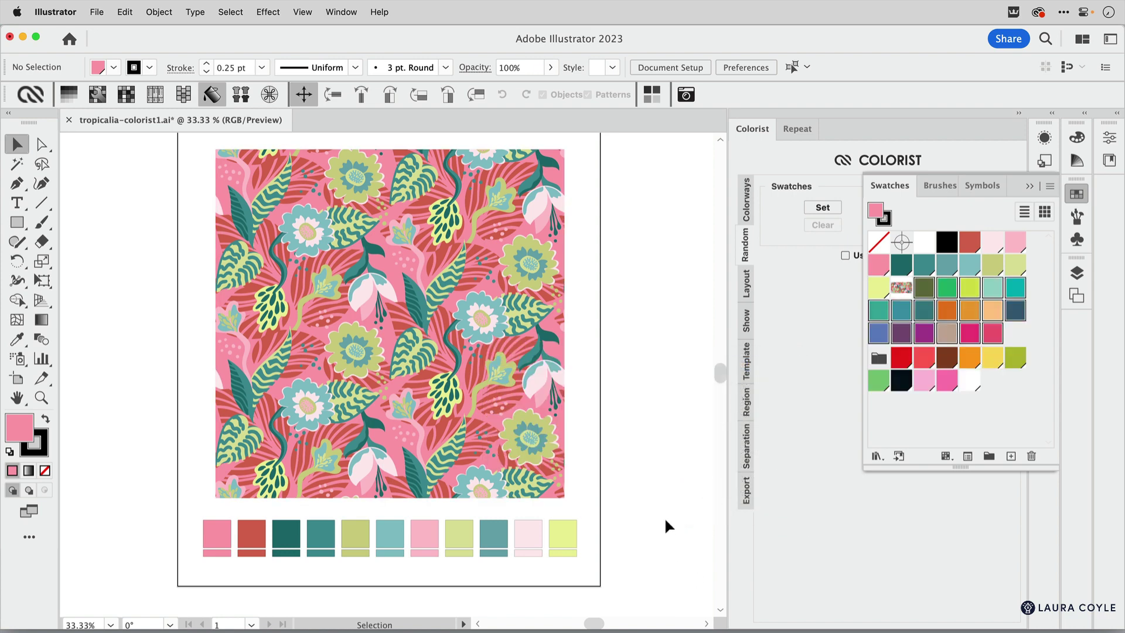
- Recolour the light green chip light orange and the light pink chip blue as regular colours
left_click(457, 535)
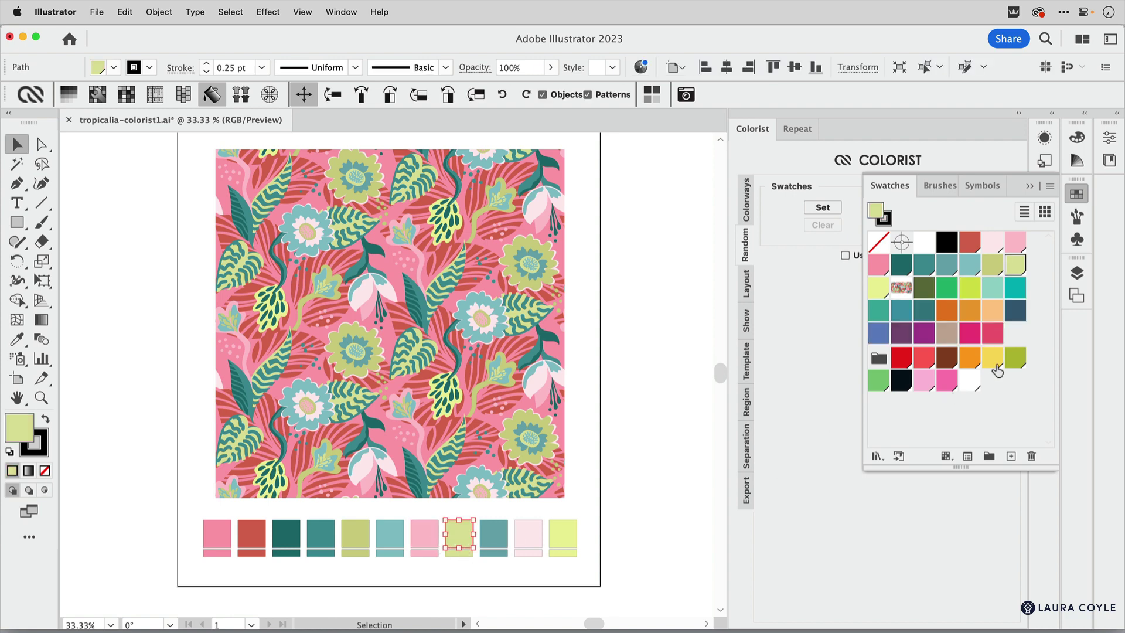
left_click(994, 311)
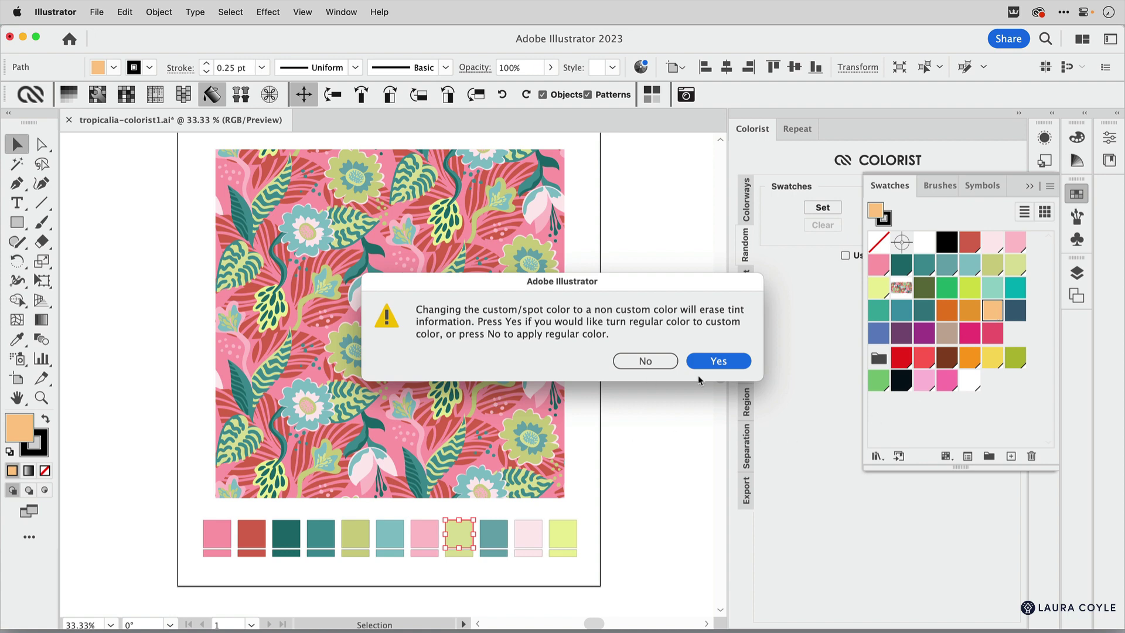
left_click(652, 364)
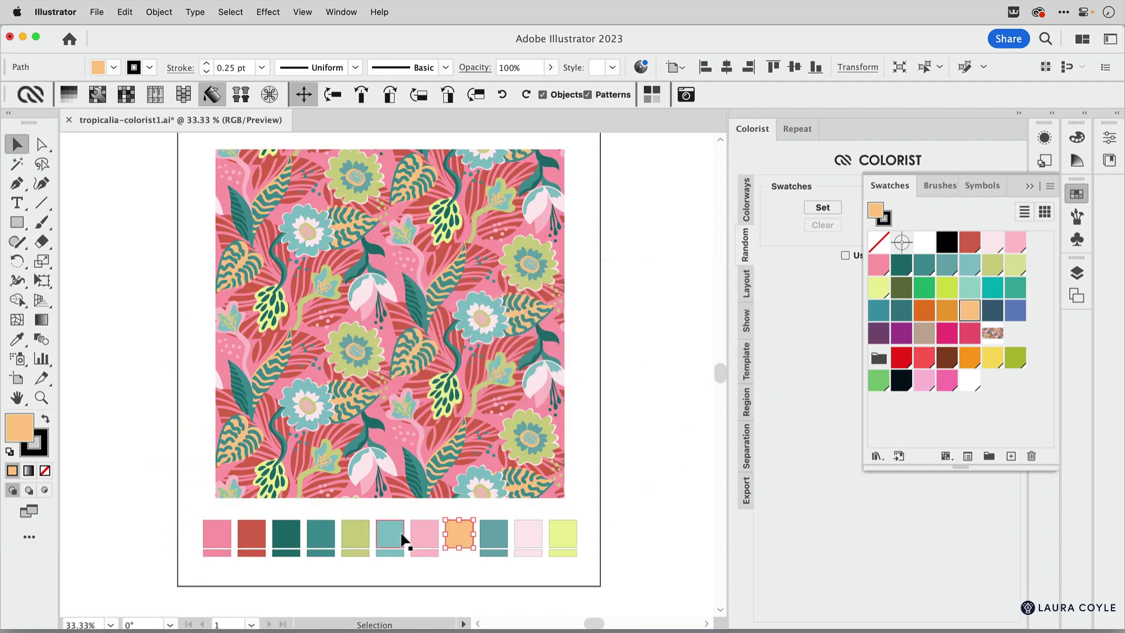
left_click(428, 532)
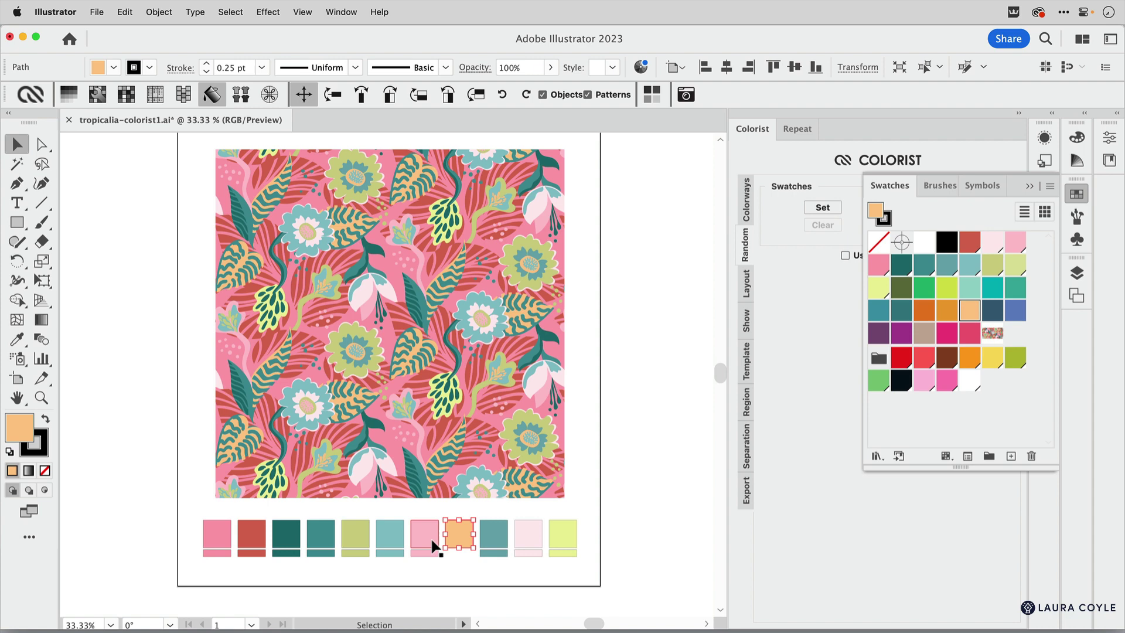
left_click(1012, 315)
left_click(646, 361)
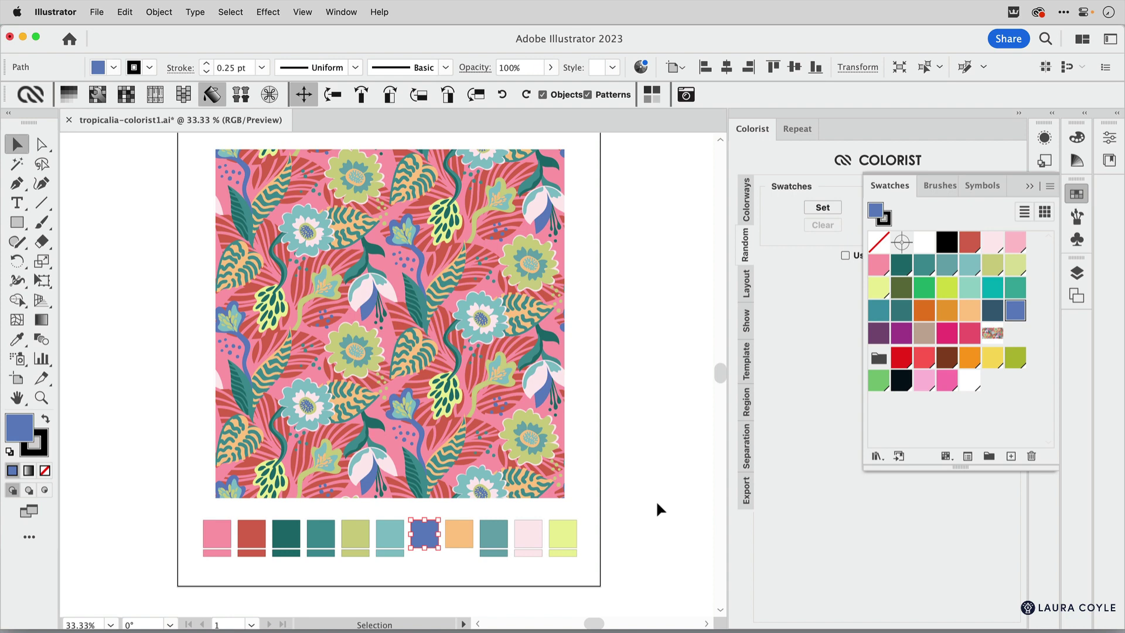
left_click(1030, 186)
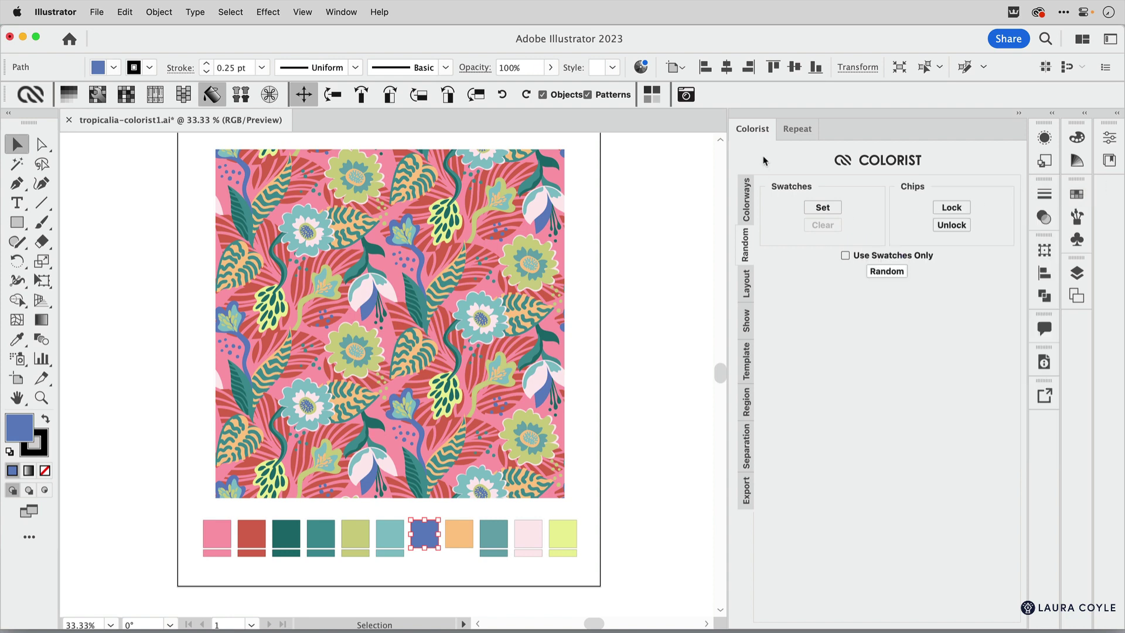
- Save the orange-and-blue recolouring as Colorway 2 in the Colorways list
left_click(744, 190)
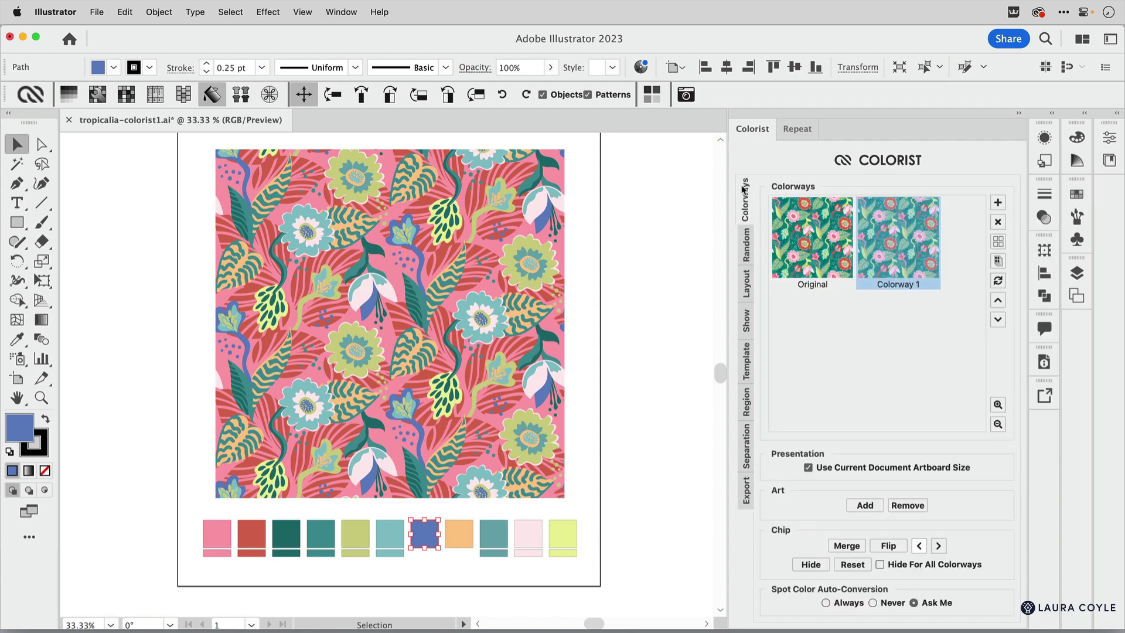
left_click(999, 203)
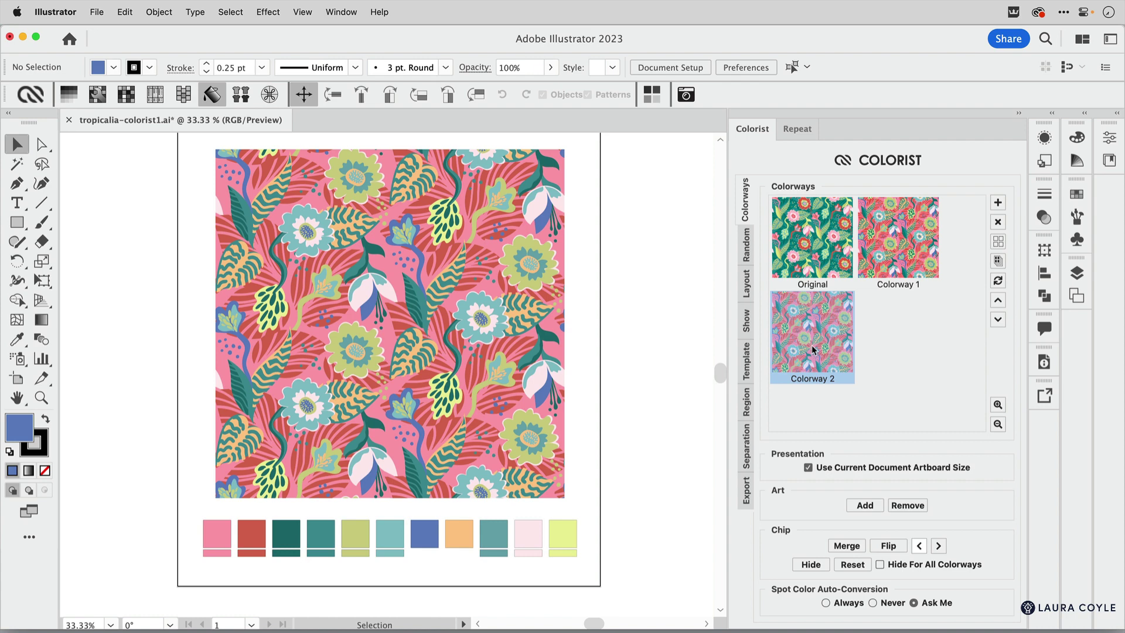
- Select the document swatches from green through purple
left_click(1078, 196)
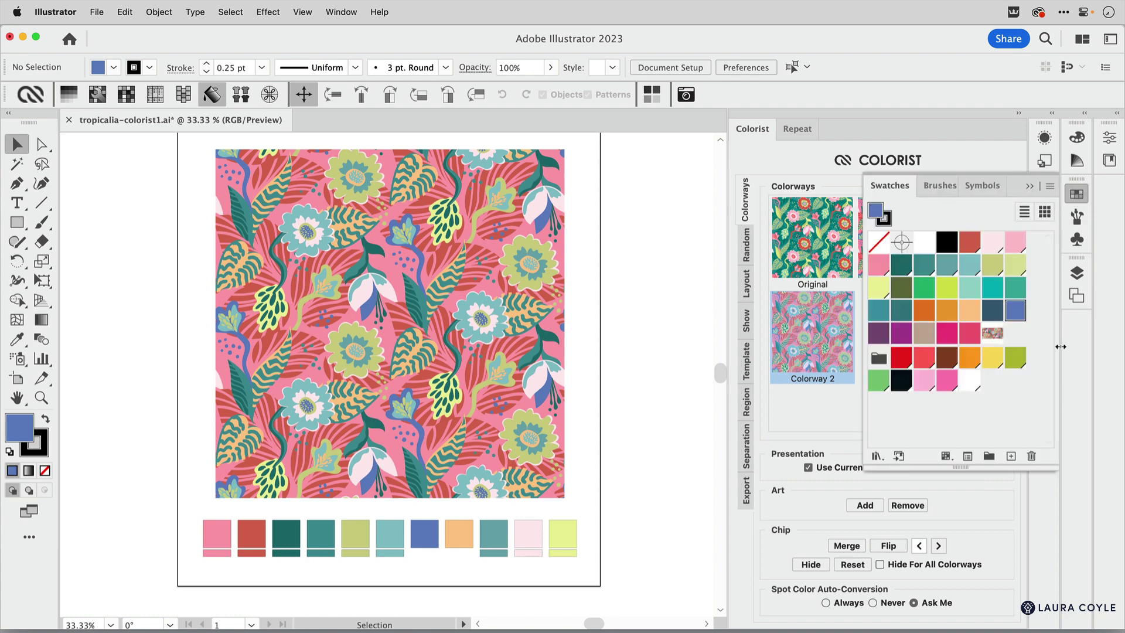
left_click(924, 289)
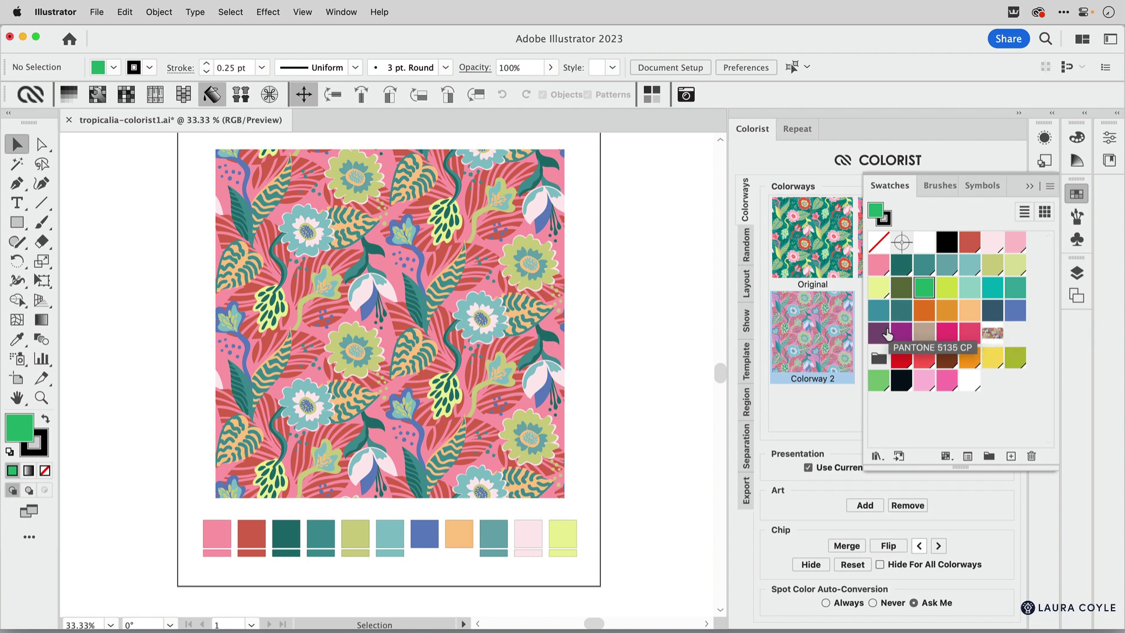
left_click(902, 340, "shift")
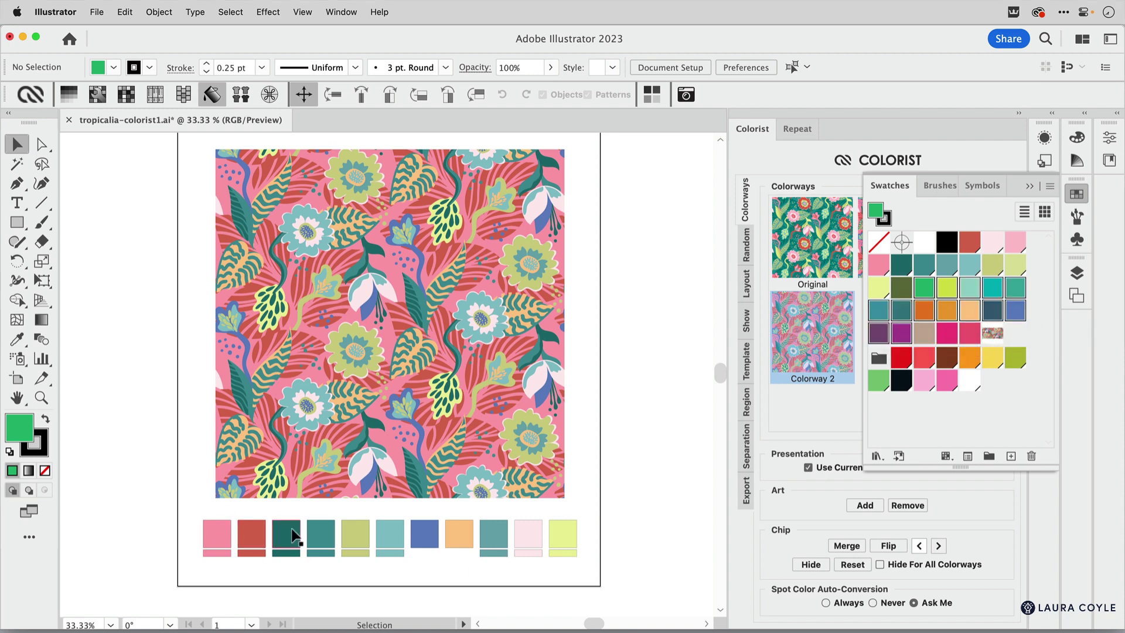
left_click(1030, 186)
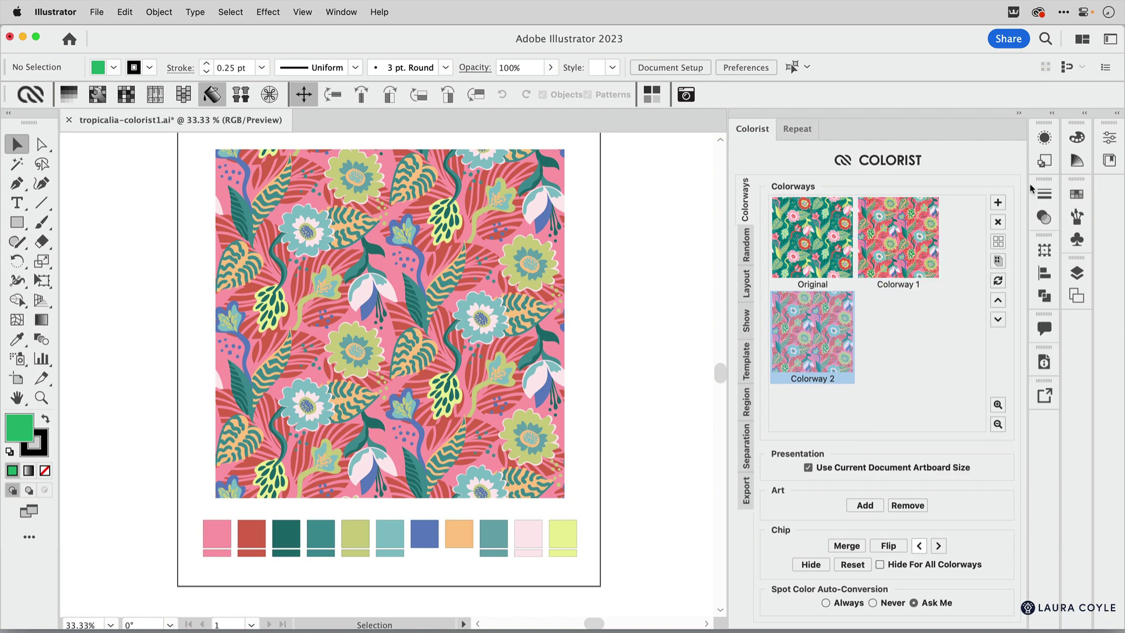
- Set Colorist Random to draw only from the selected swatches
left_click(746, 246)
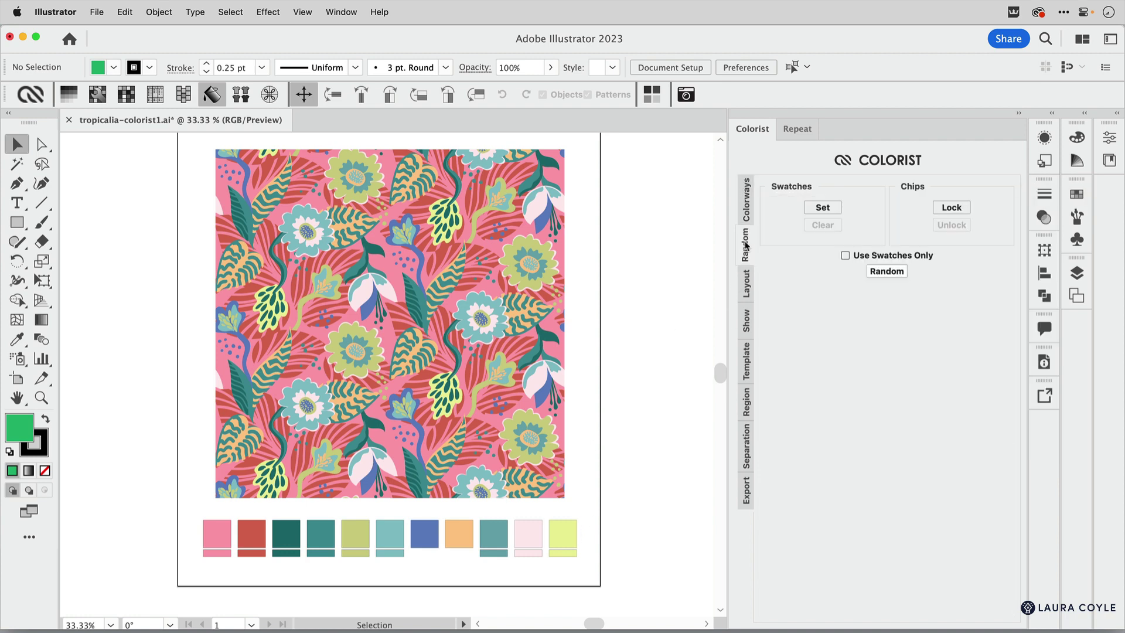
left_click(831, 209)
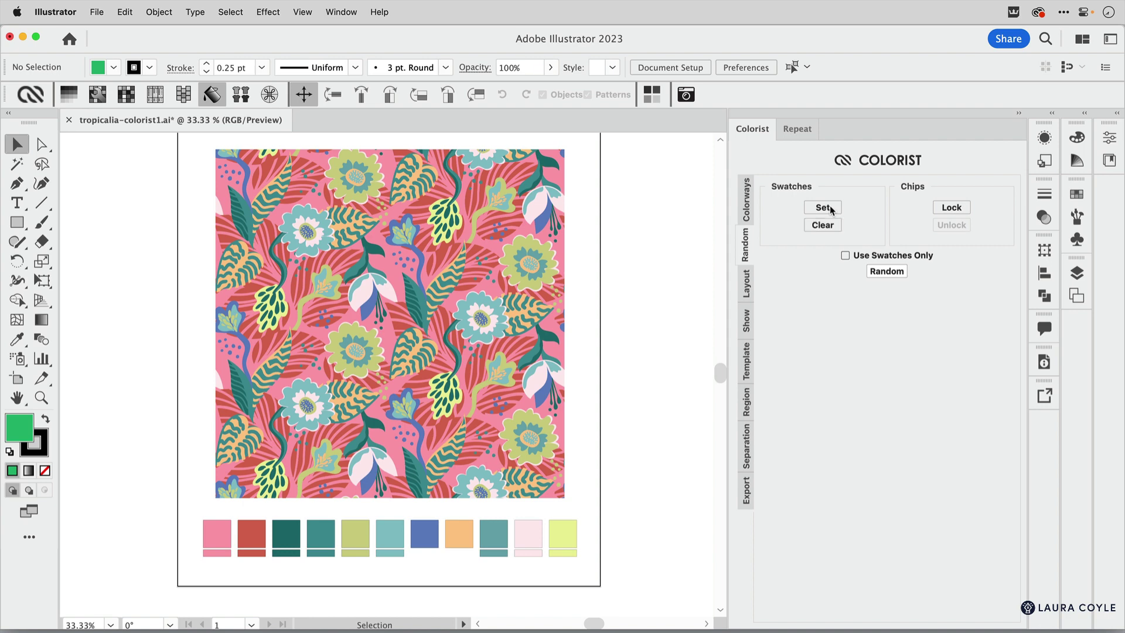
left_click(845, 256)
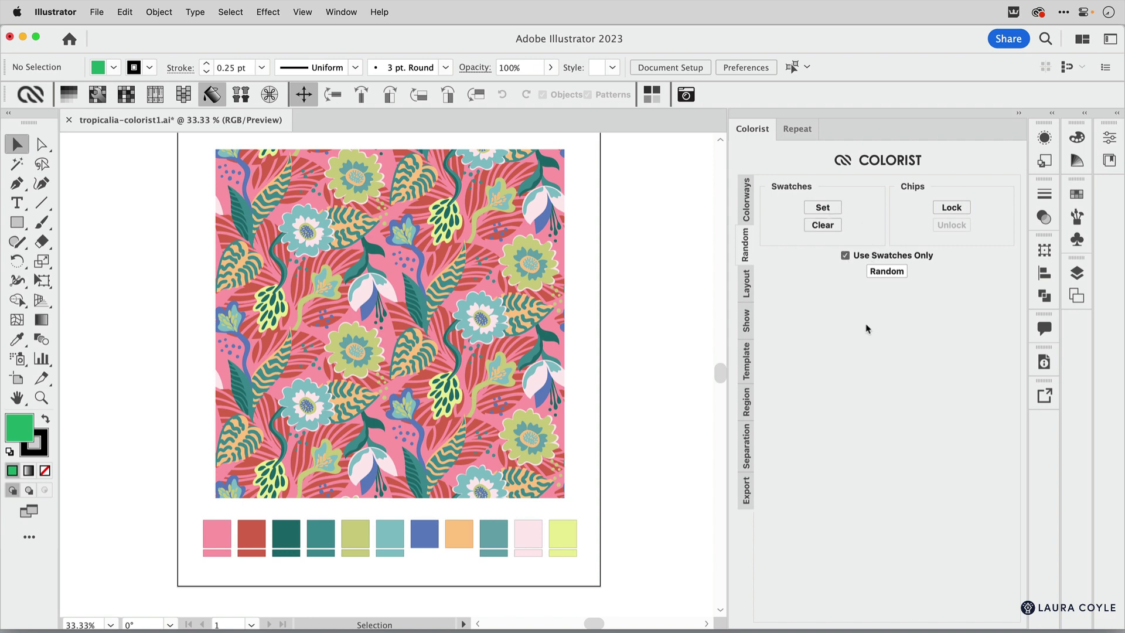
- Shuffle random palettes until a teal ground with orange and magenta flowers appears, then show the colorways
left_click(893, 273)
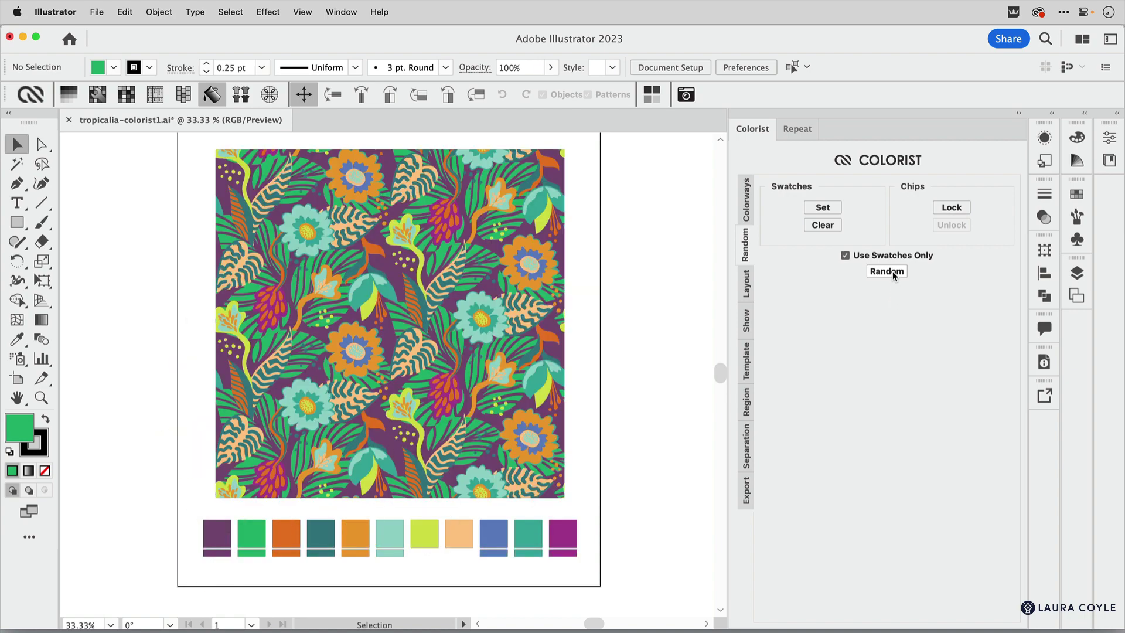
left_click(892, 272)
left_click(892, 271)
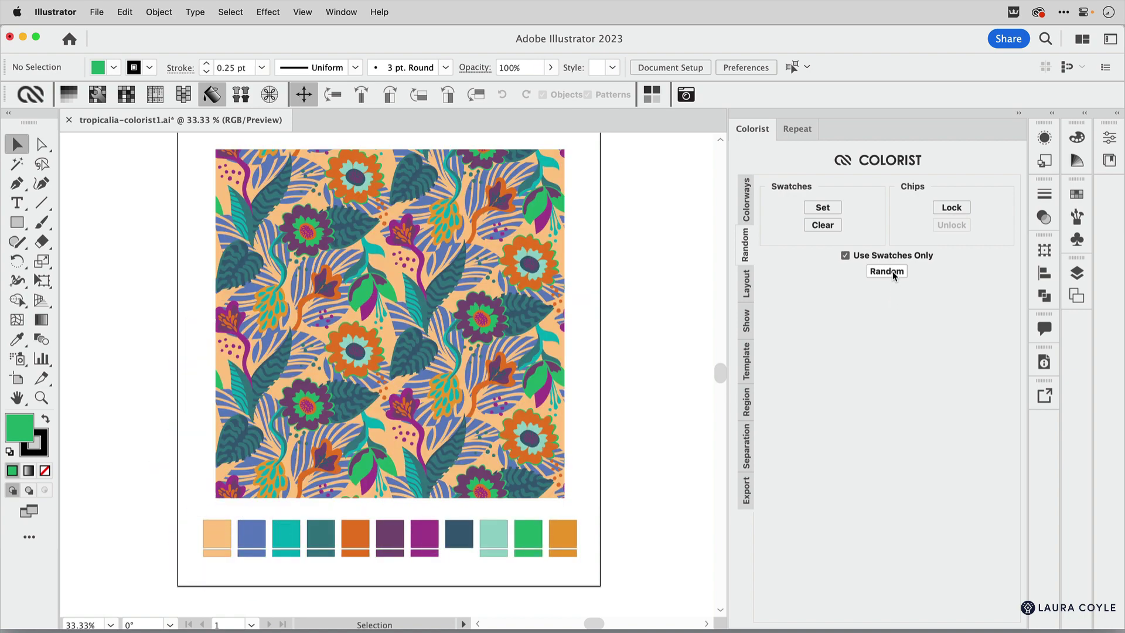
left_click(892, 272)
left_click(892, 272)
left_click(892, 272)
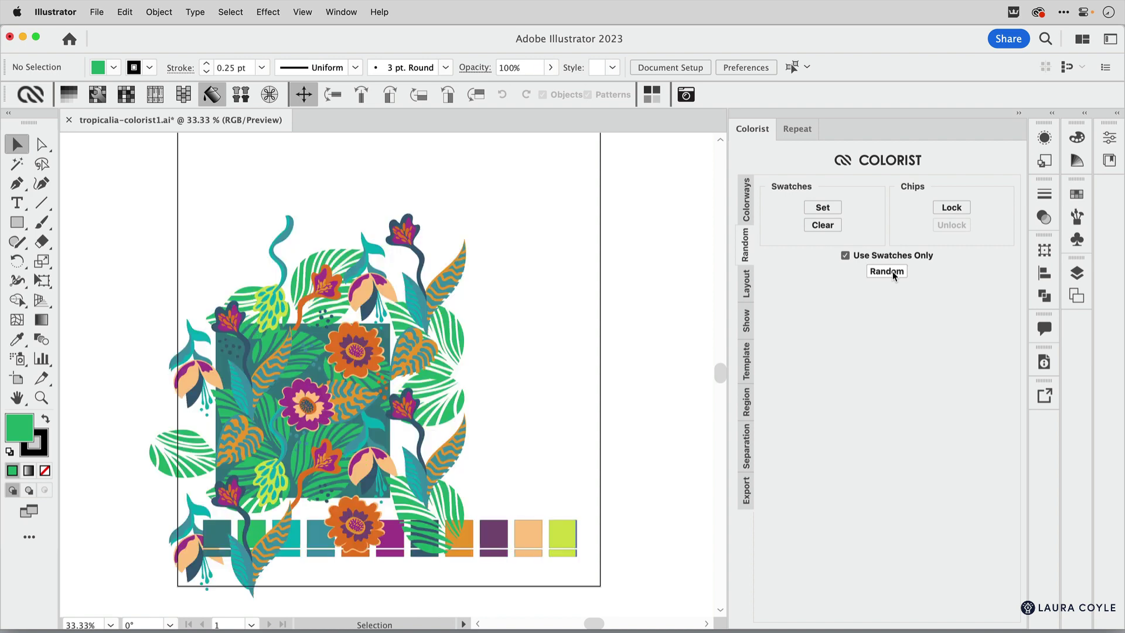
left_click(745, 202)
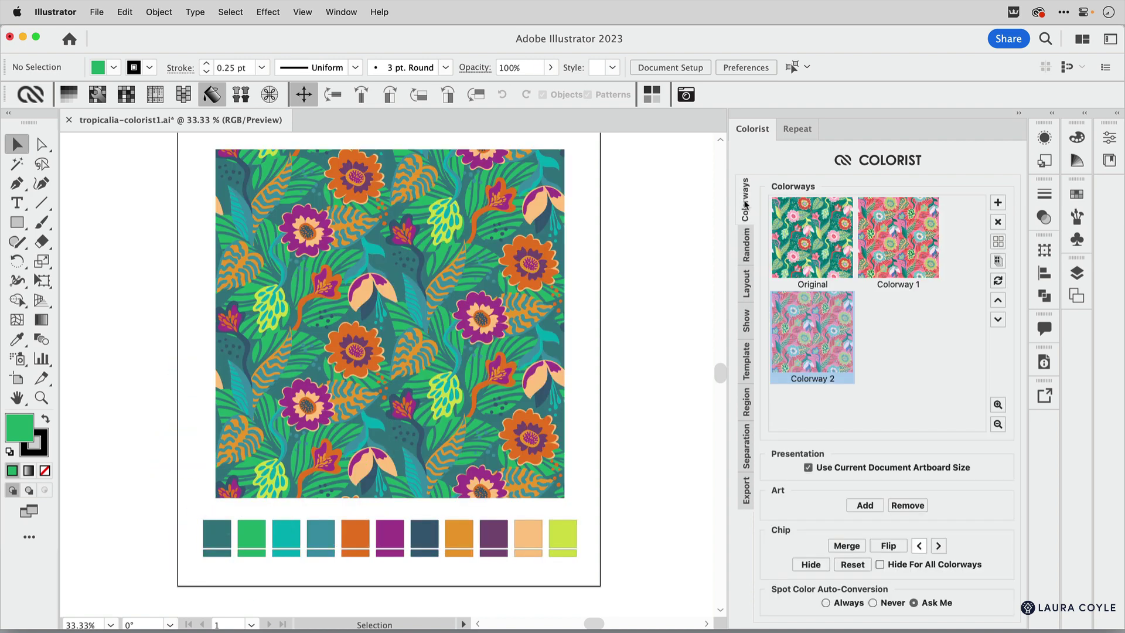
- Save the teal palette as Colorway 3 and move the lime chip one place left
left_click(998, 204)
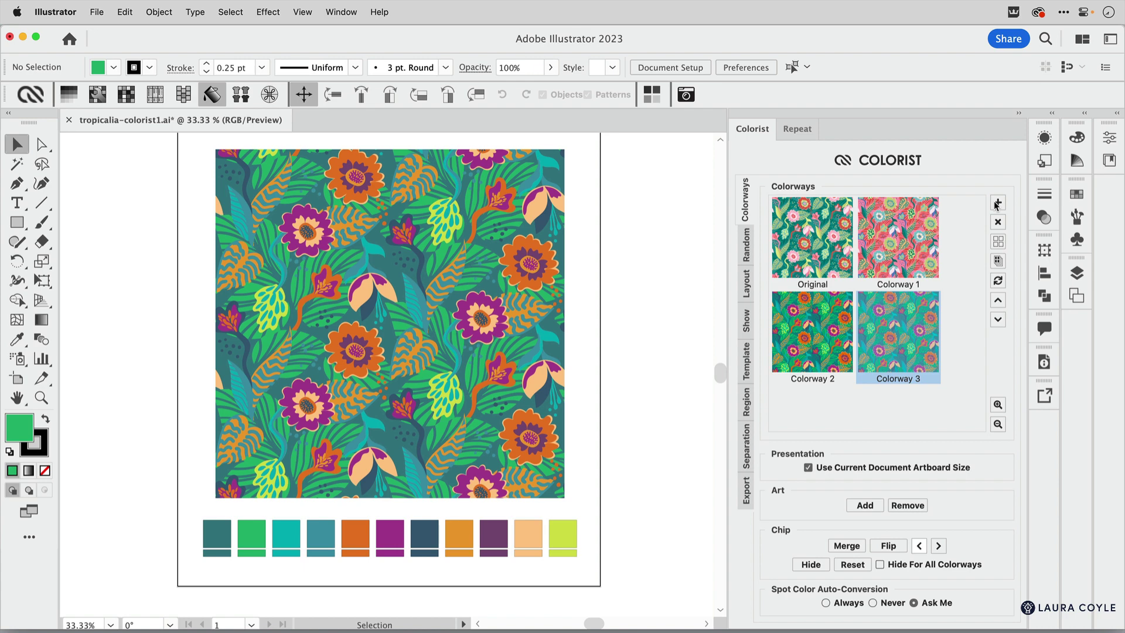
left_click(558, 526)
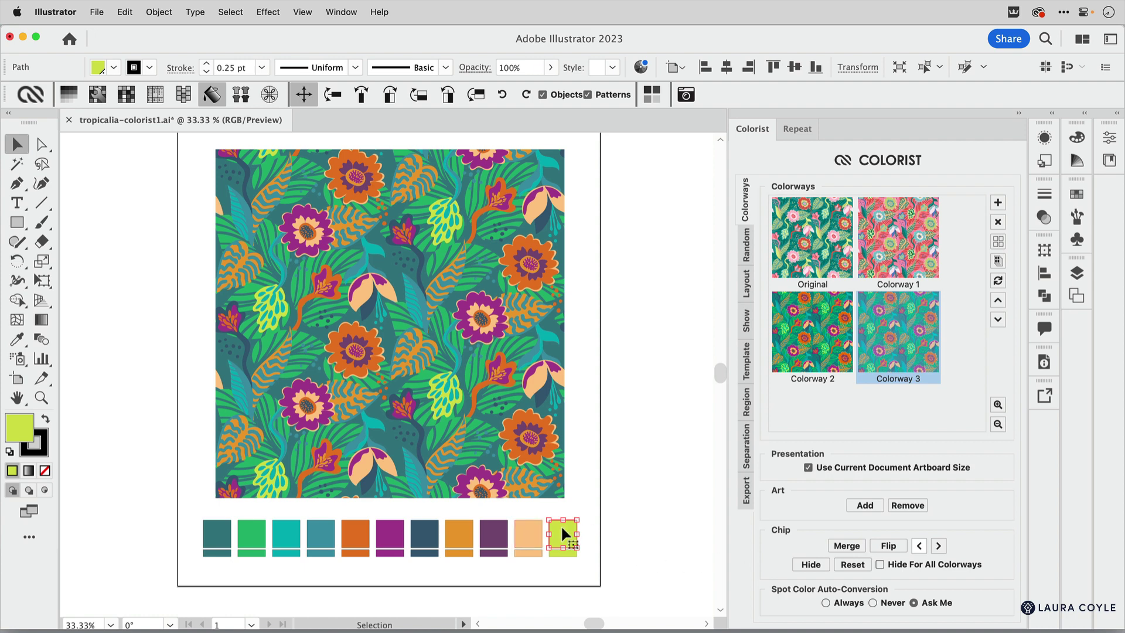
left_click(919, 546)
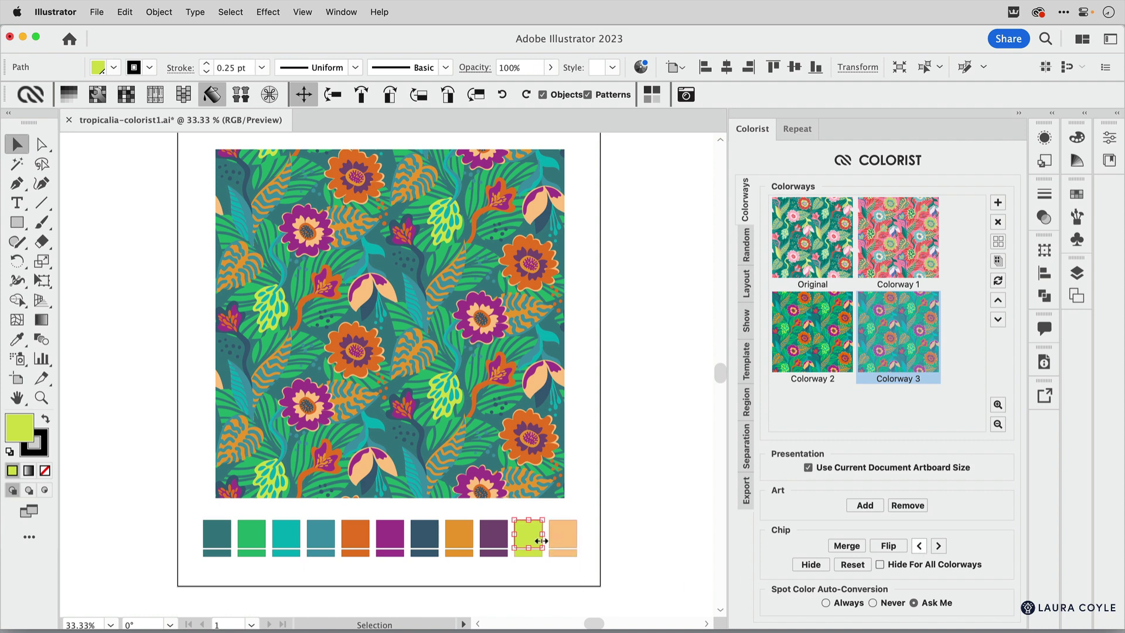
- Merge the peach chip into the lime chip
mouse_move(523, 526)
left_mouse_down()
mouse_move(562, 529)
mouse_move(525, 524)
left_mouse_up()
left_click(561, 531)
left_click(533, 529, "shift")
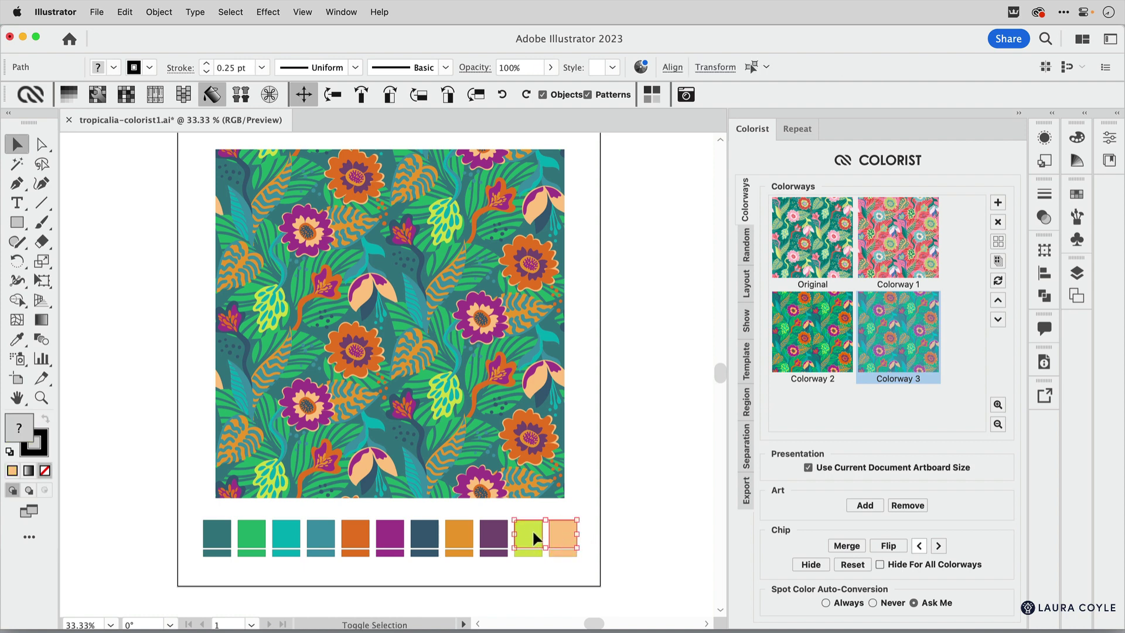
left_click(846, 546)
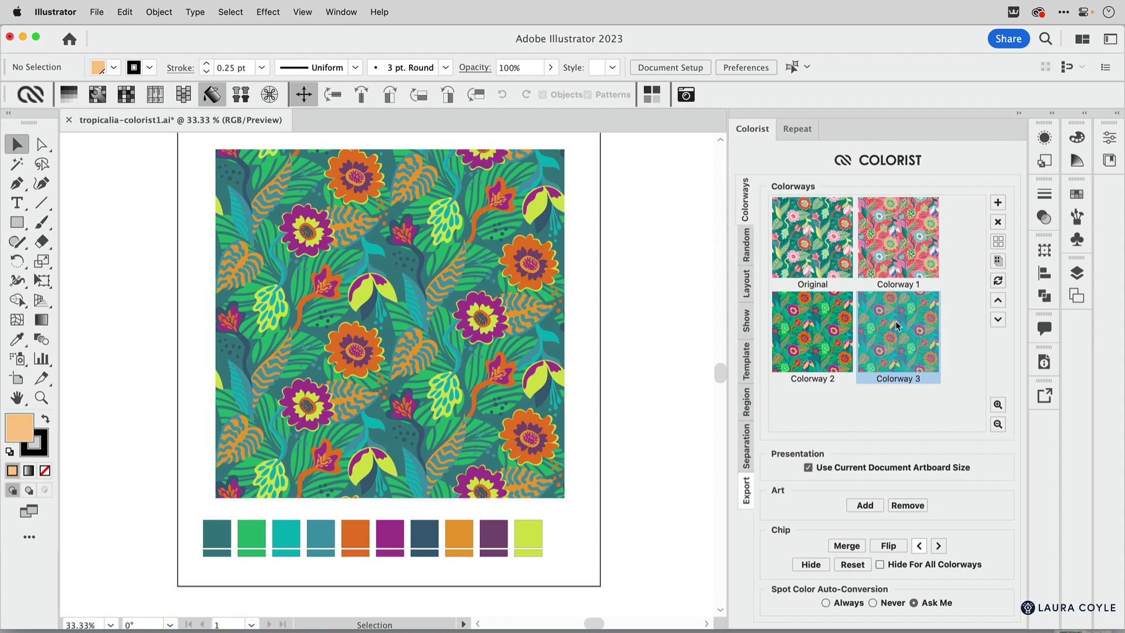
- Start the tiled repeat preview and zoom in on the artwork
left_click(790, 132)
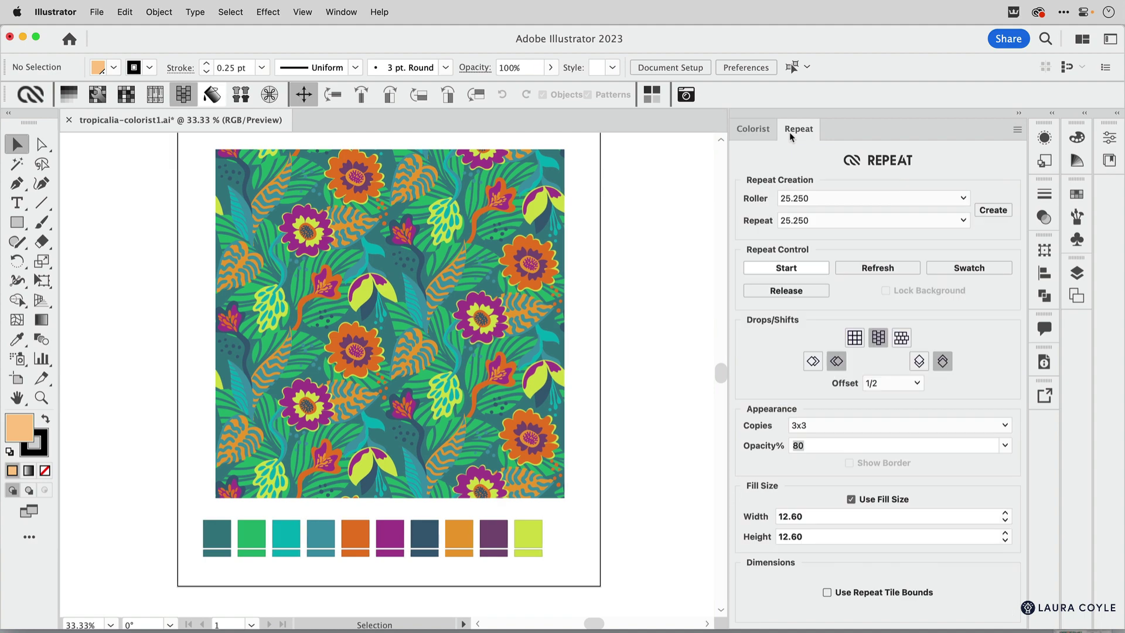
left_click(798, 268)
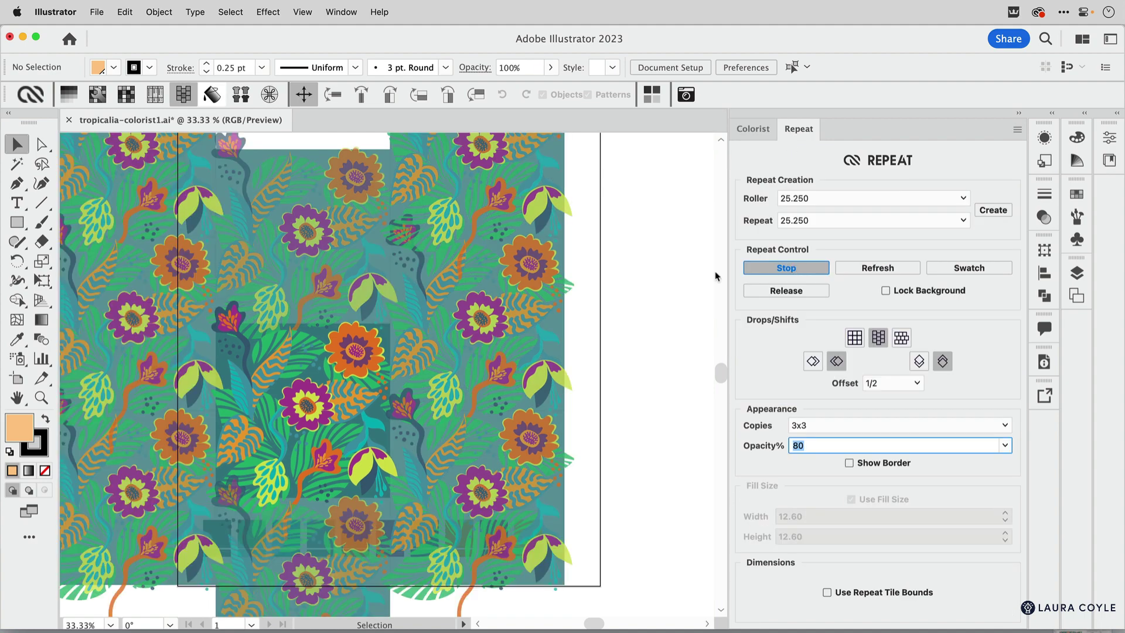
scroll(372, 428, "up", 10)
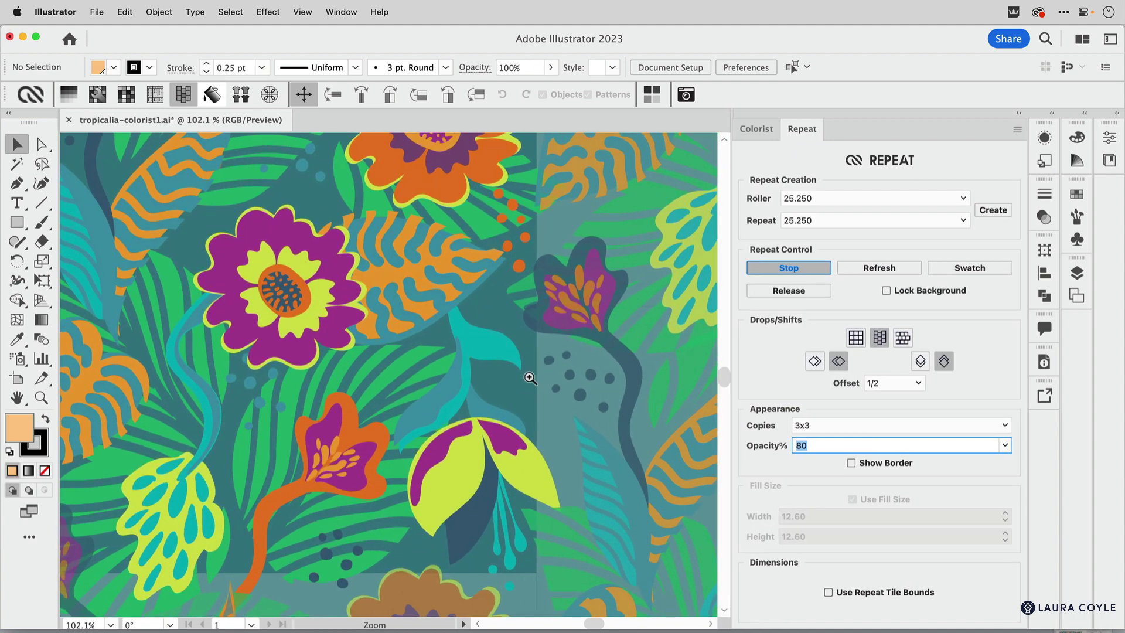
- Recolour the lime bud's purple tips with a nearby flower's orange, then stop the repeat preview
left_click(507, 450, "super")
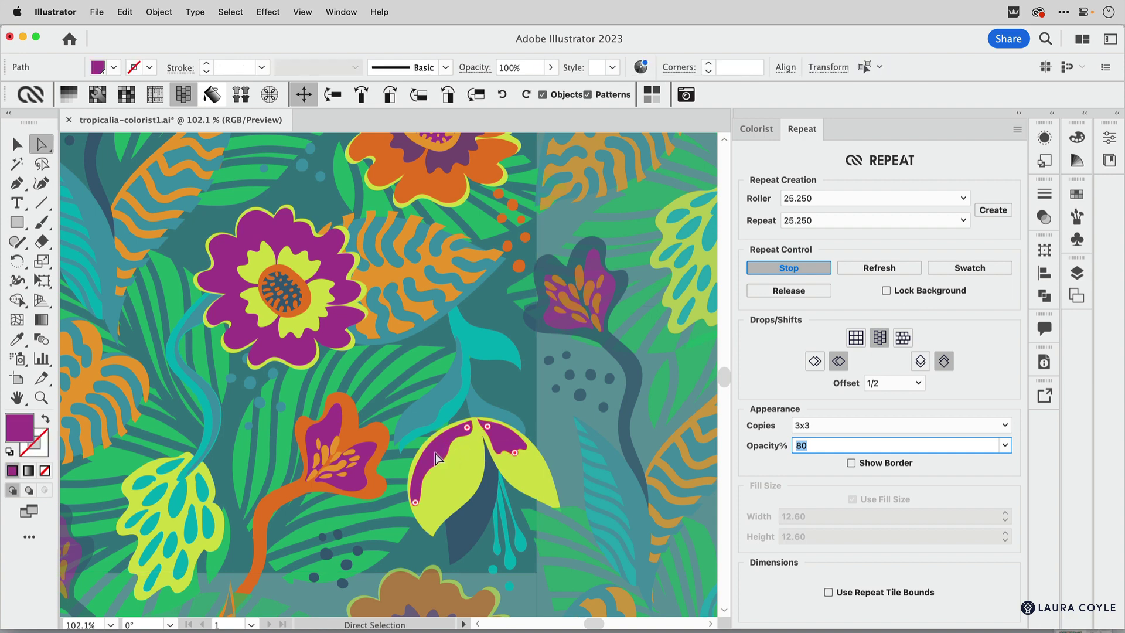
key("i")
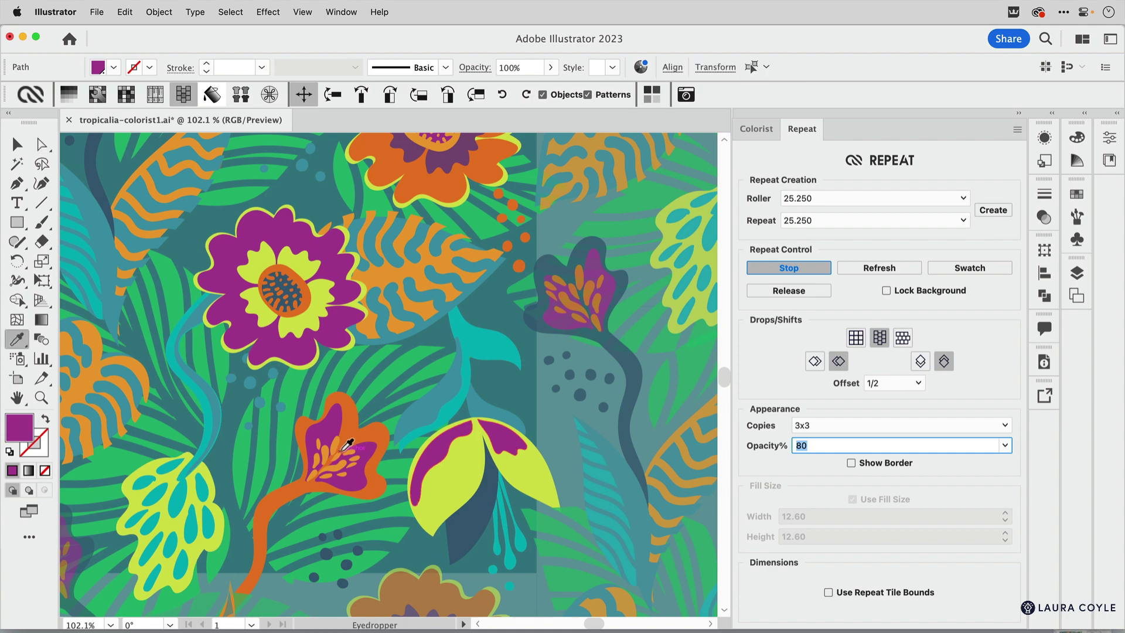
left_click(345, 441)
key("super+shift+a")
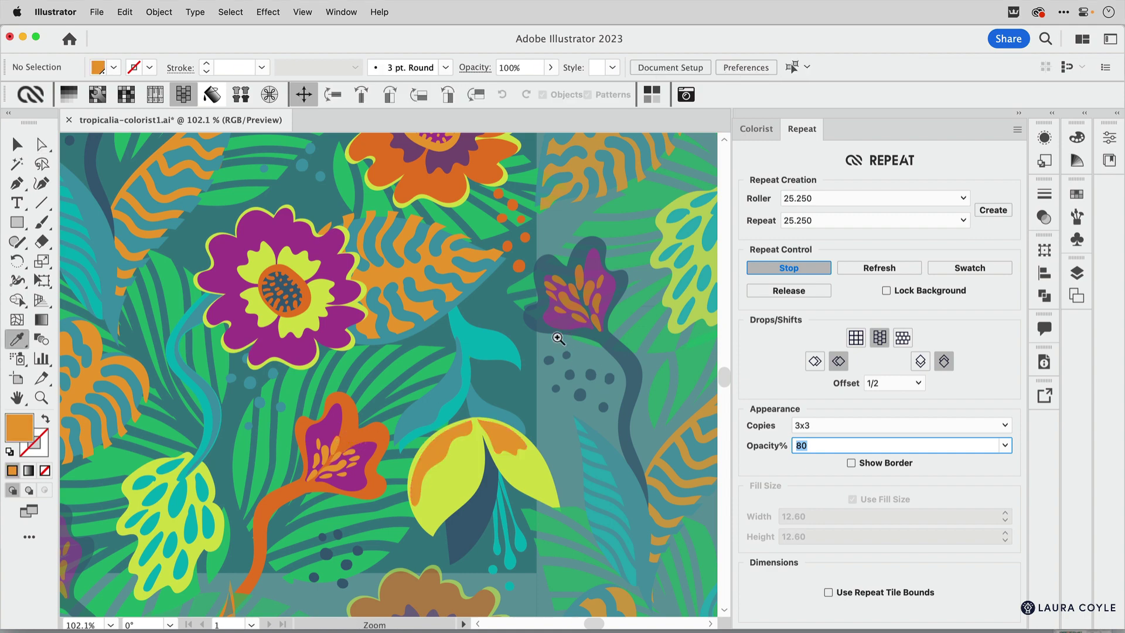
scroll(558, 334, "down", 3)
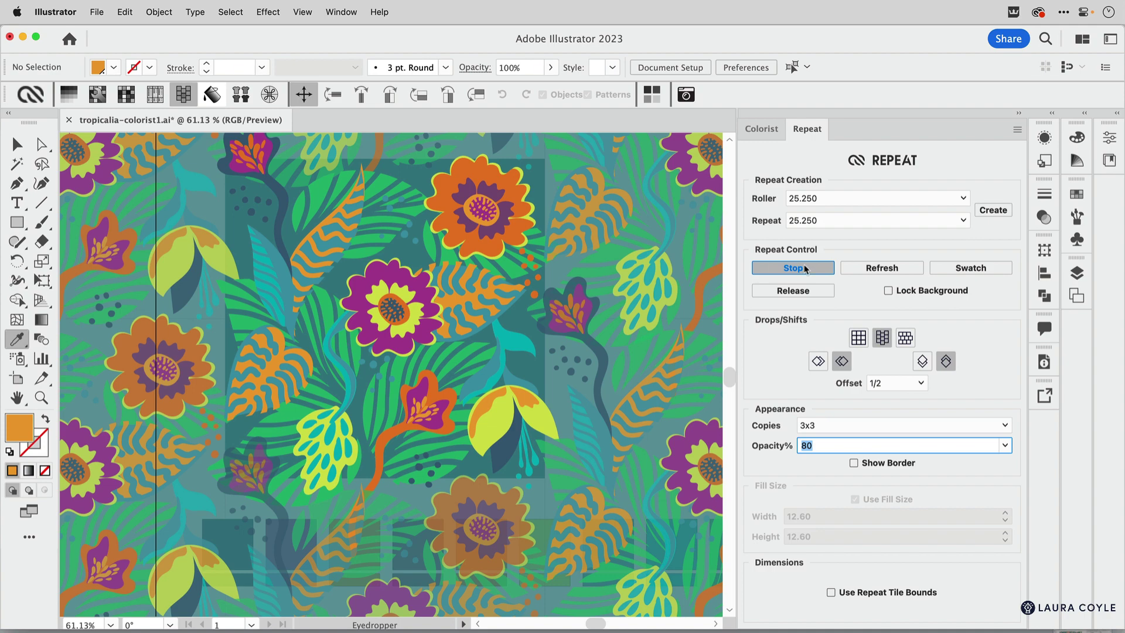
left_click(806, 268)
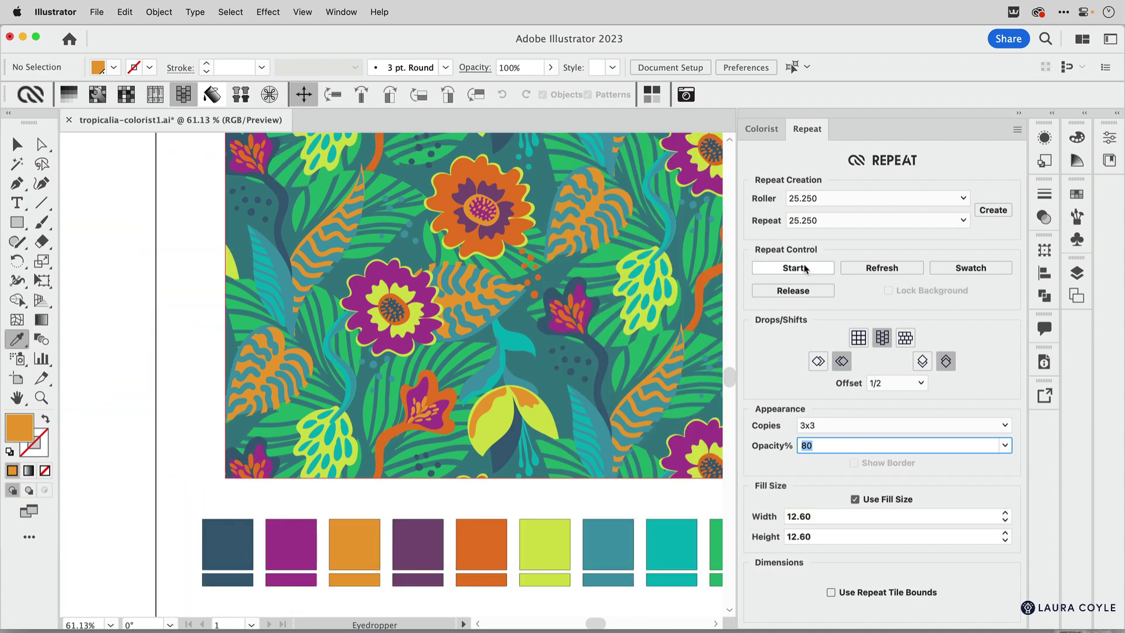
- Preview Original, Colorway 1 and Colorway 2, finish on Colorway 3, and fit the artboard in view
left_click(765, 130)
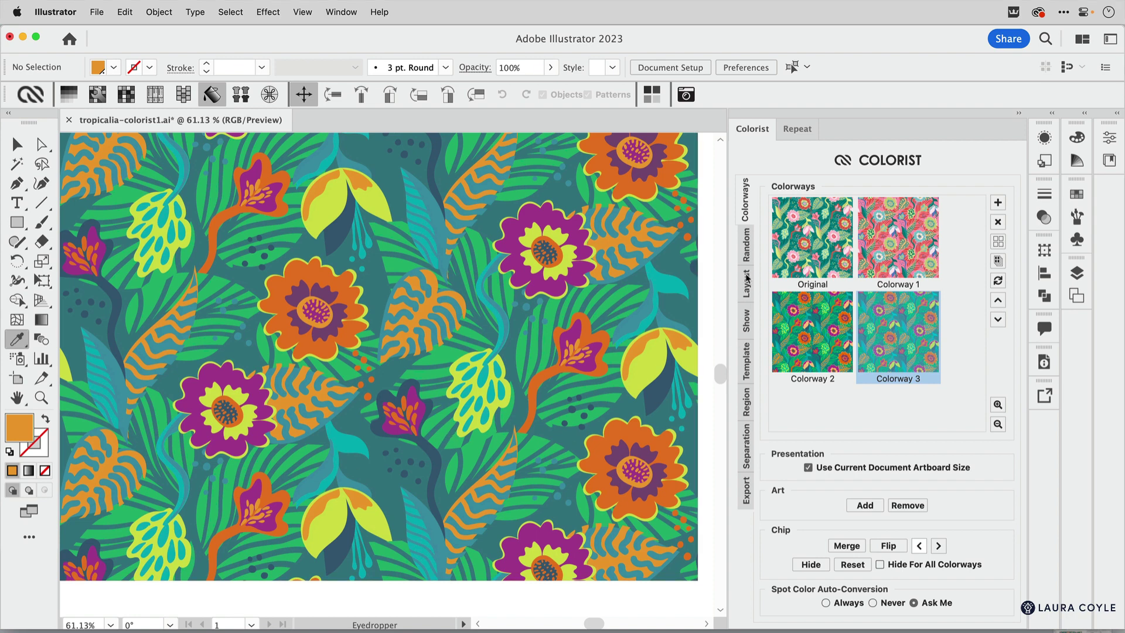
left_click(811, 243)
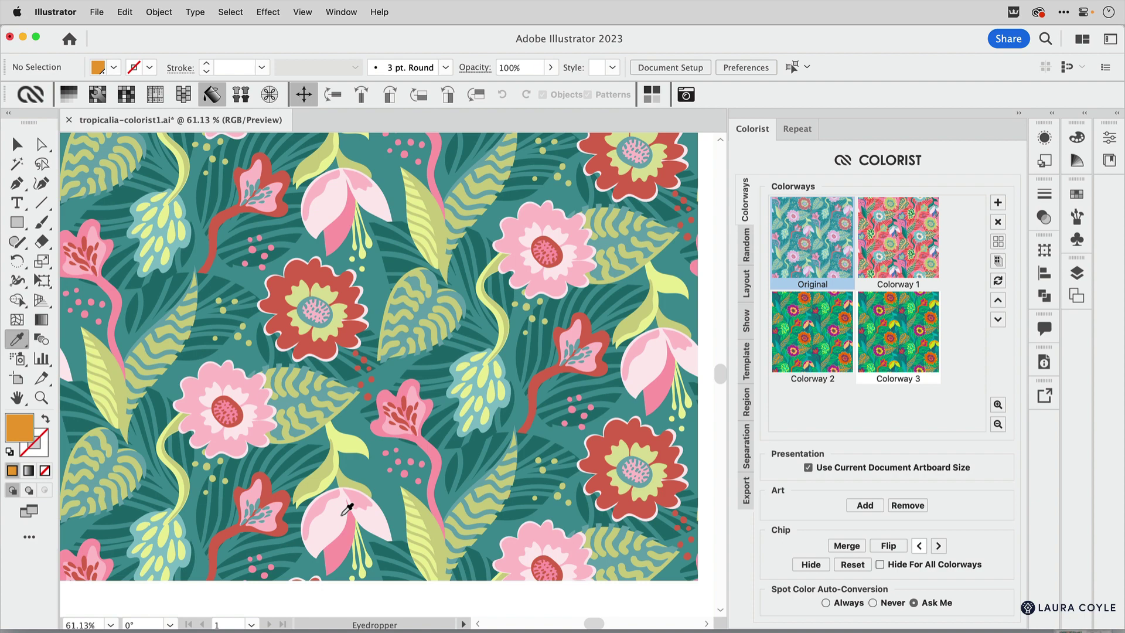
left_click(890, 244)
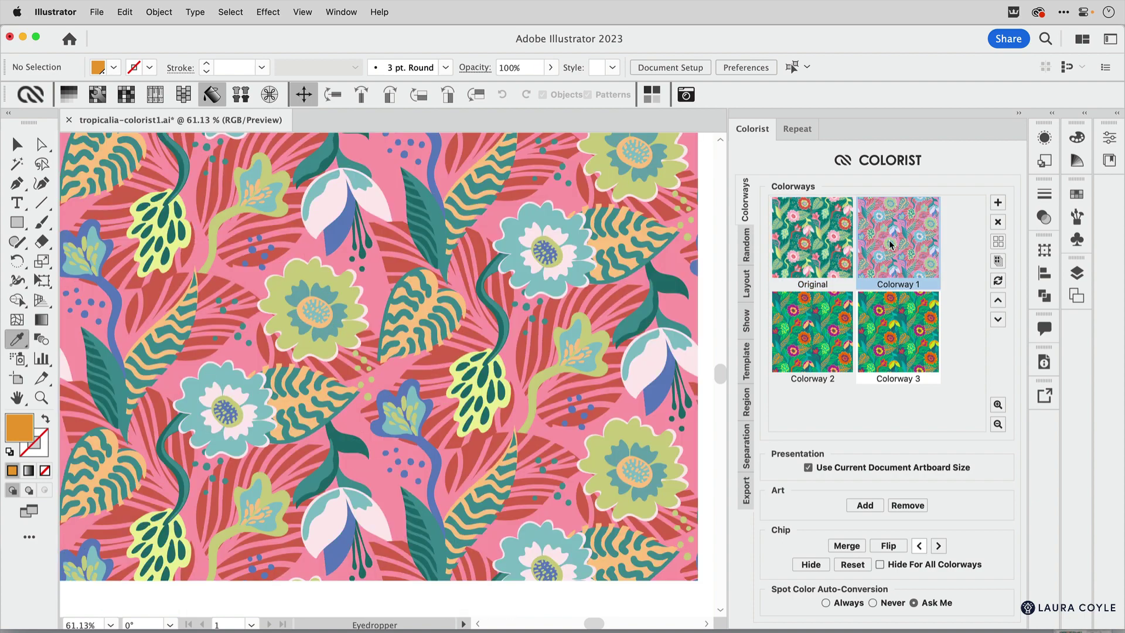
left_click(831, 355)
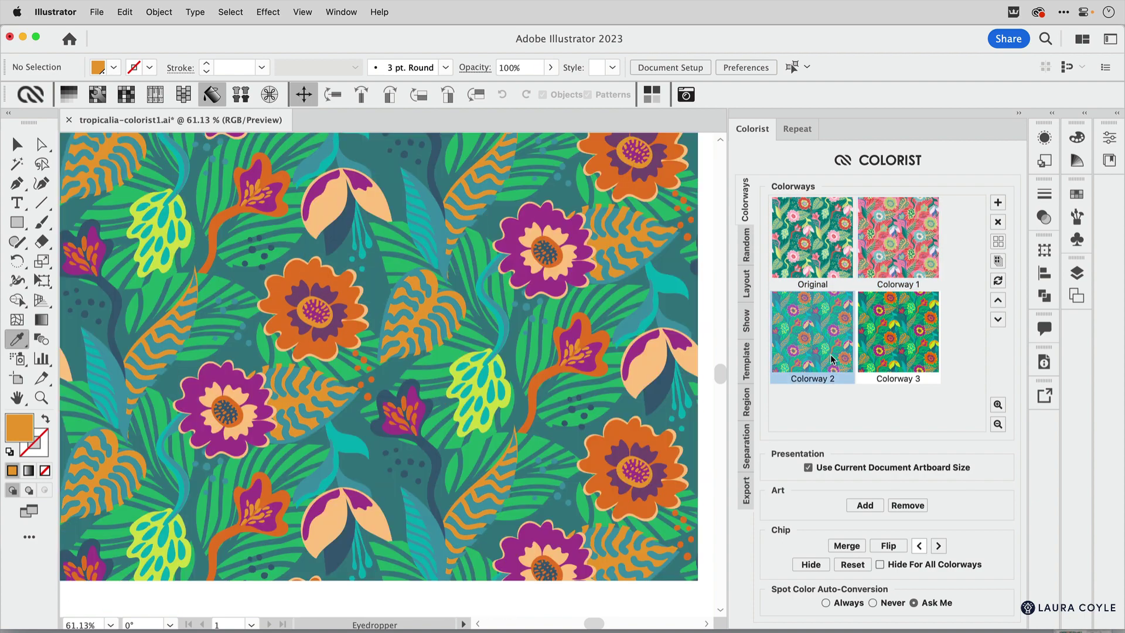
left_click(916, 334)
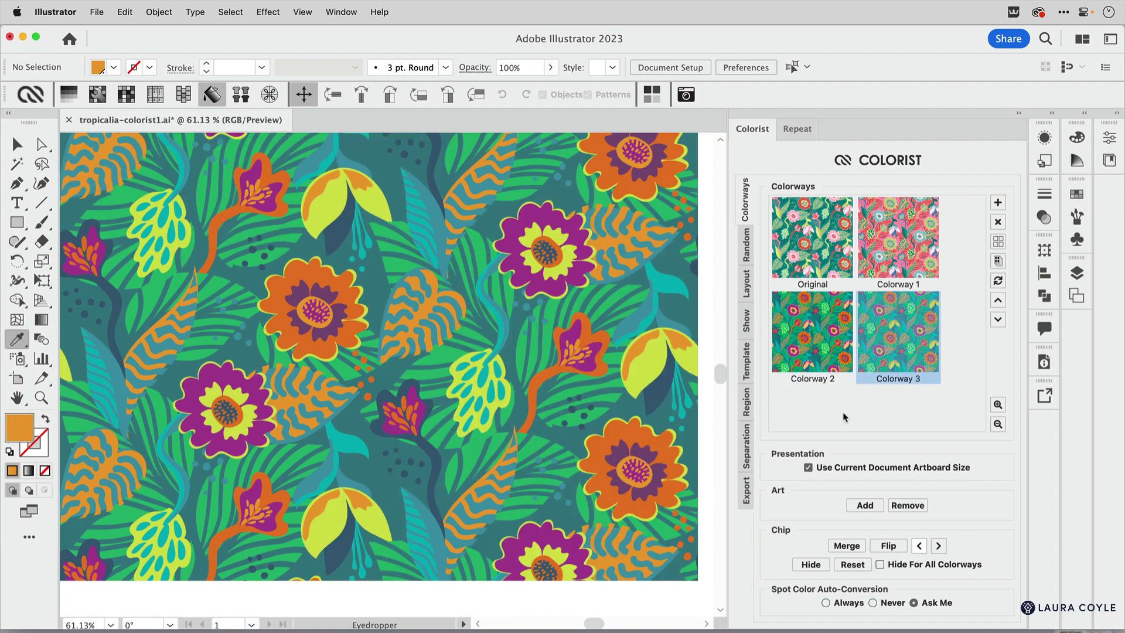
key("super+0")
left_click_drag(564, 354, 482, 401)
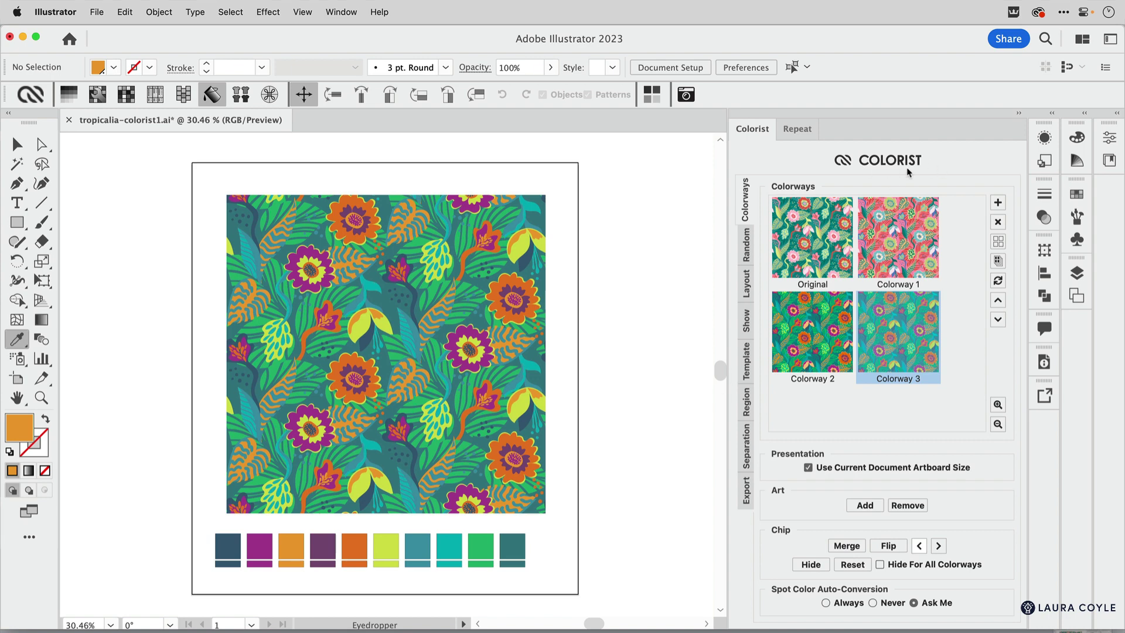
left_click(747, 290)
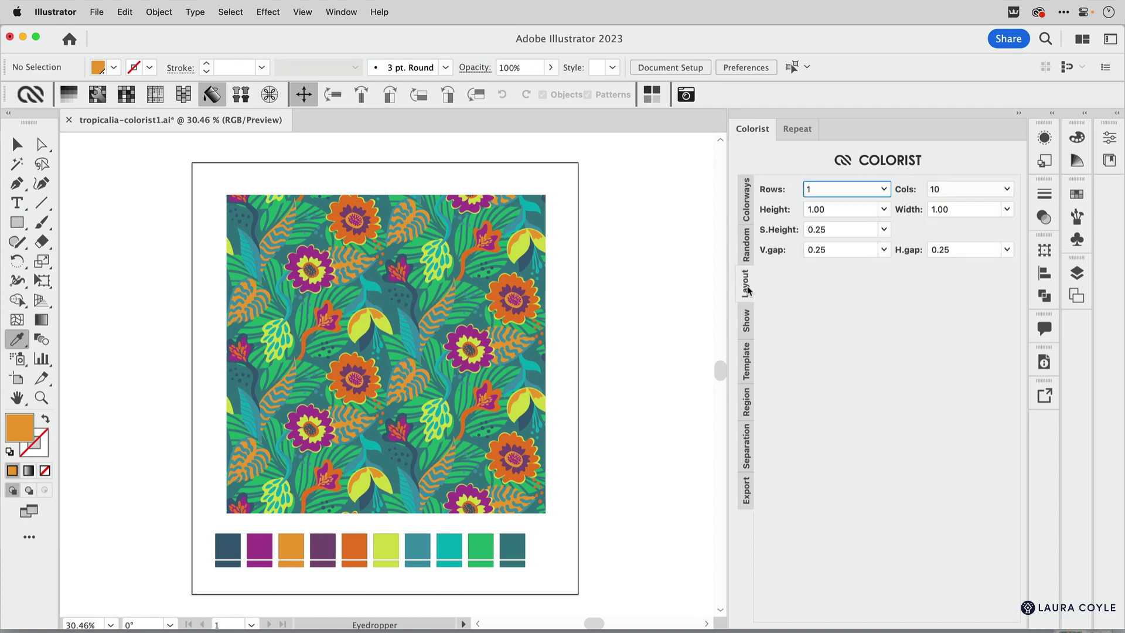
left_click(745, 330)
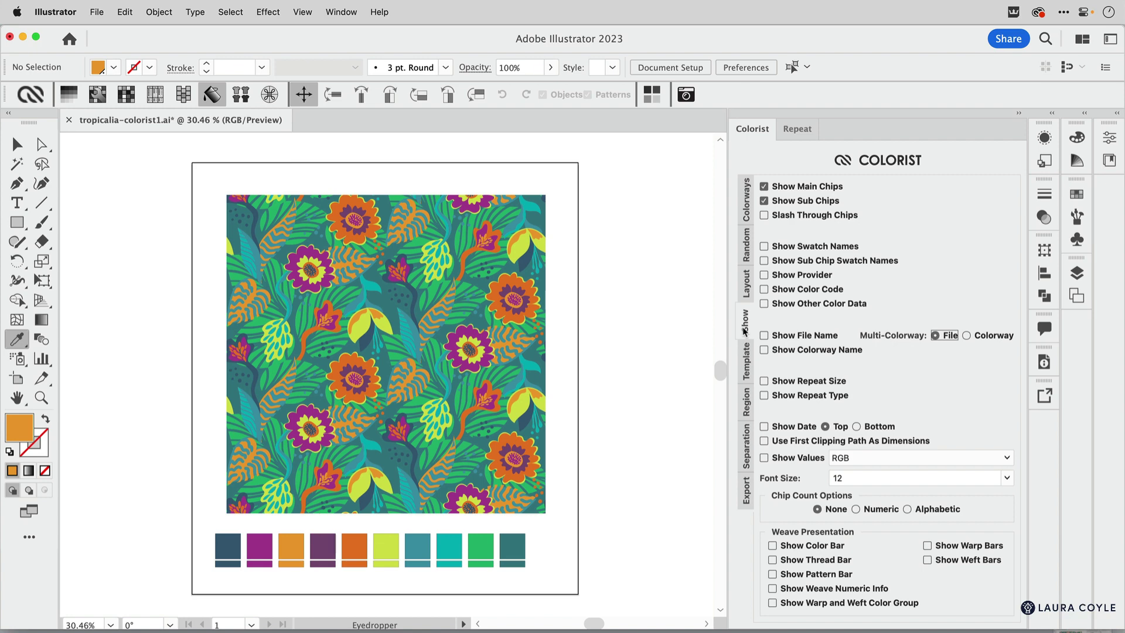
left_click(745, 198)
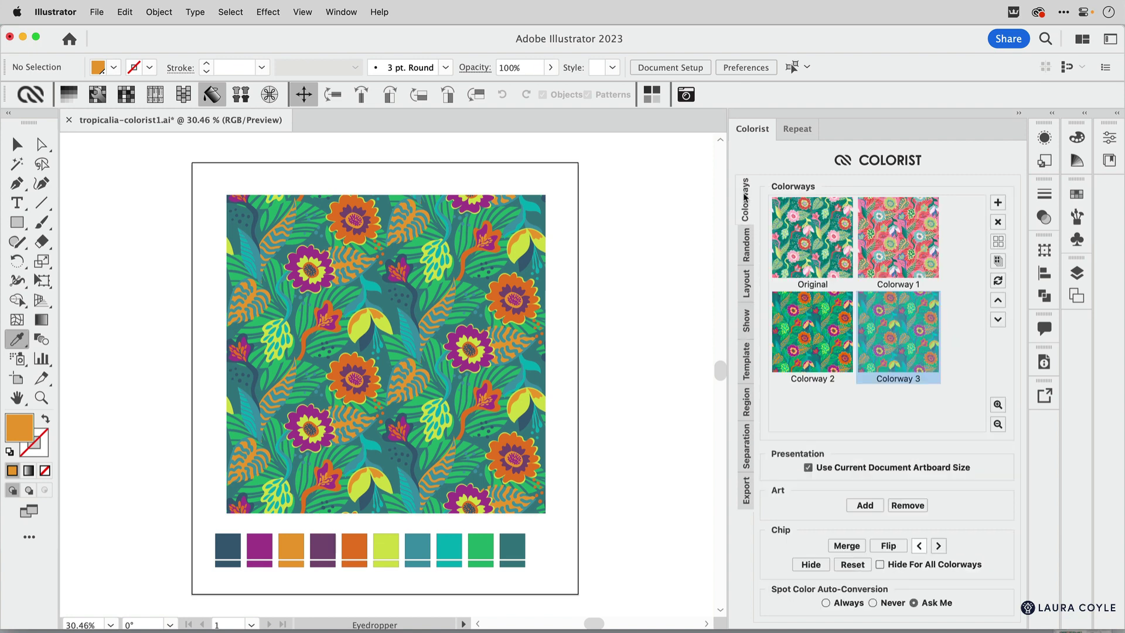